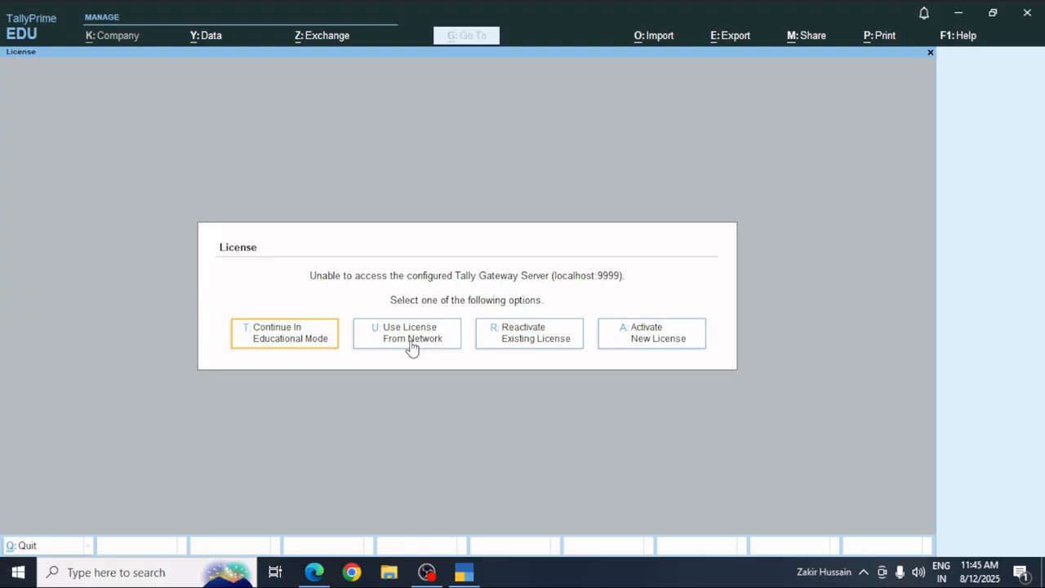
Dismiss the licence prompt and continue in Educational Mode.
left_click(292, 339)
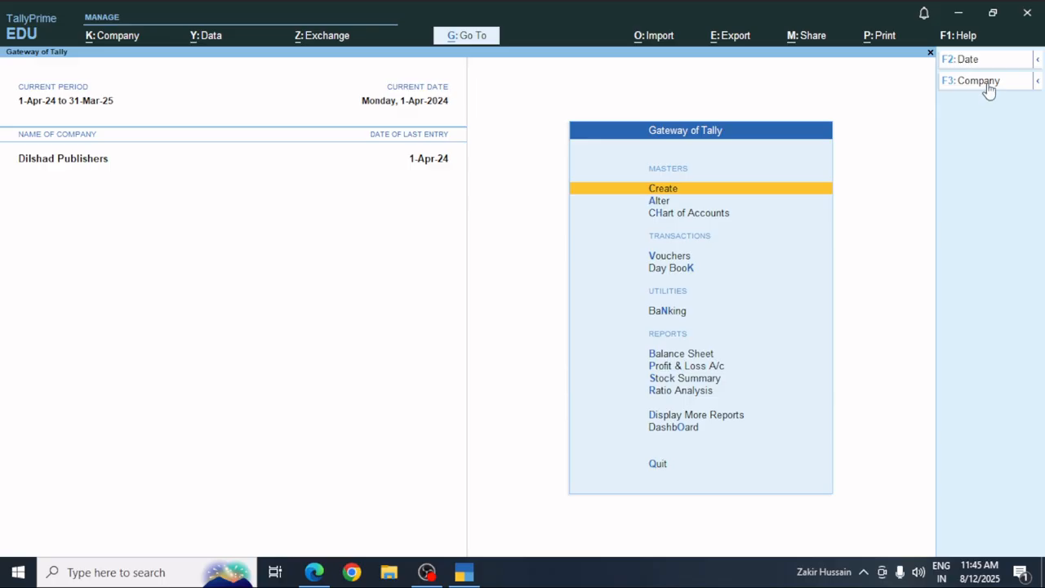
Open the Change Company list from the Gateway of Tally.
left_click(960, 82)
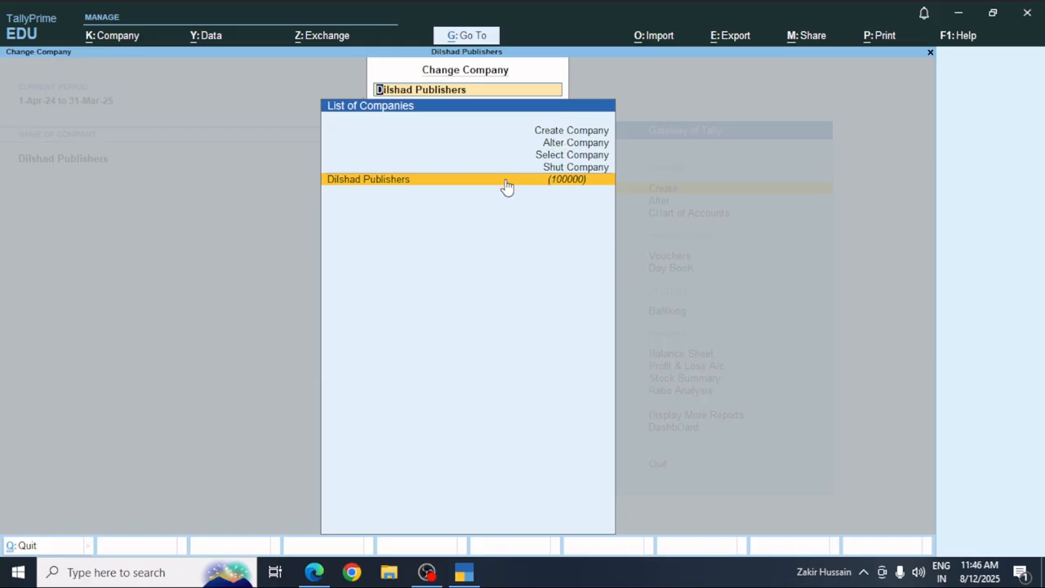
Shut Dilshad Publishers and start creating a new company.
left_click(590, 167)
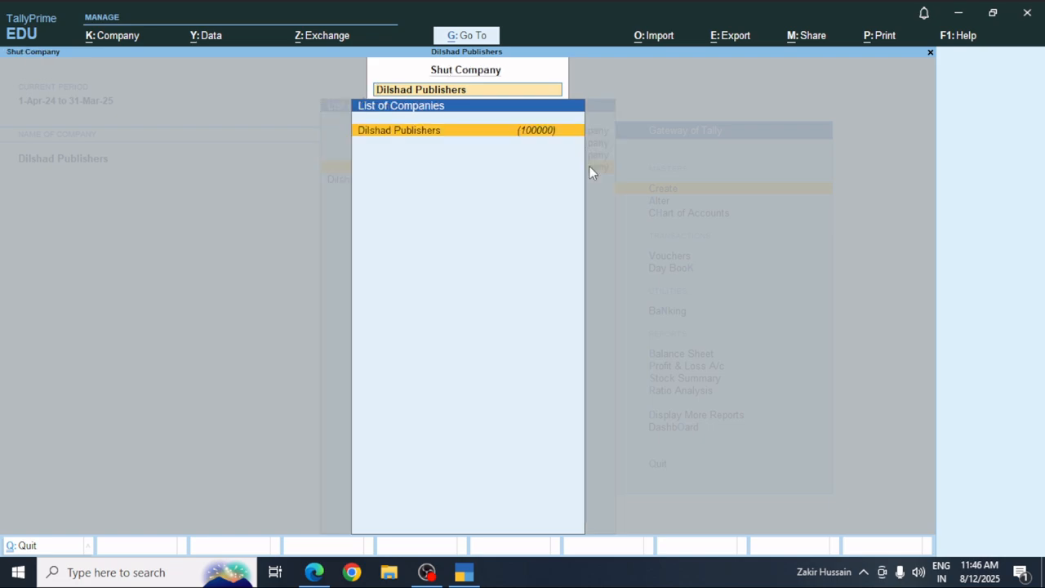
key("Return")
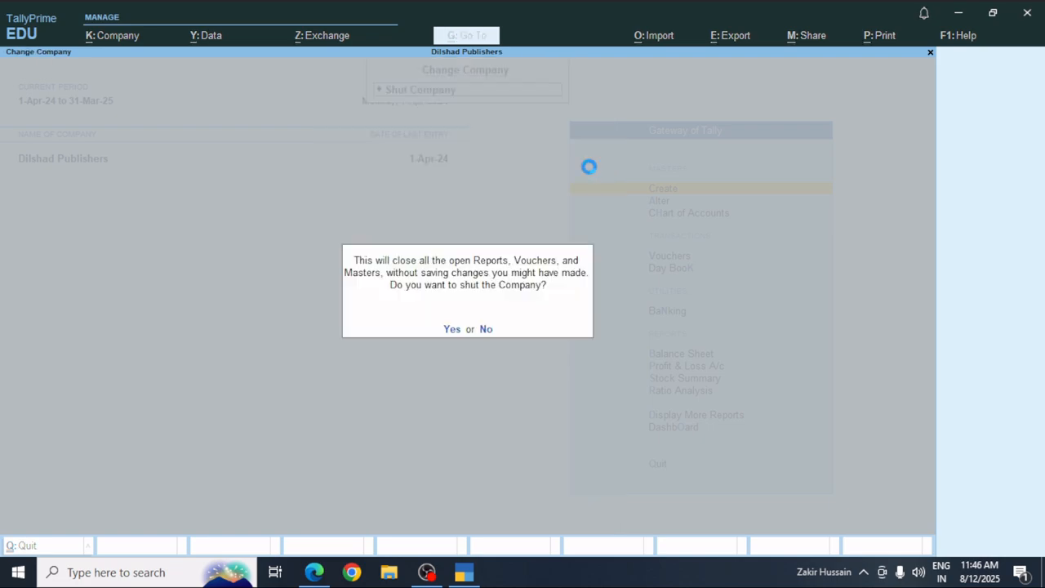
key("y")
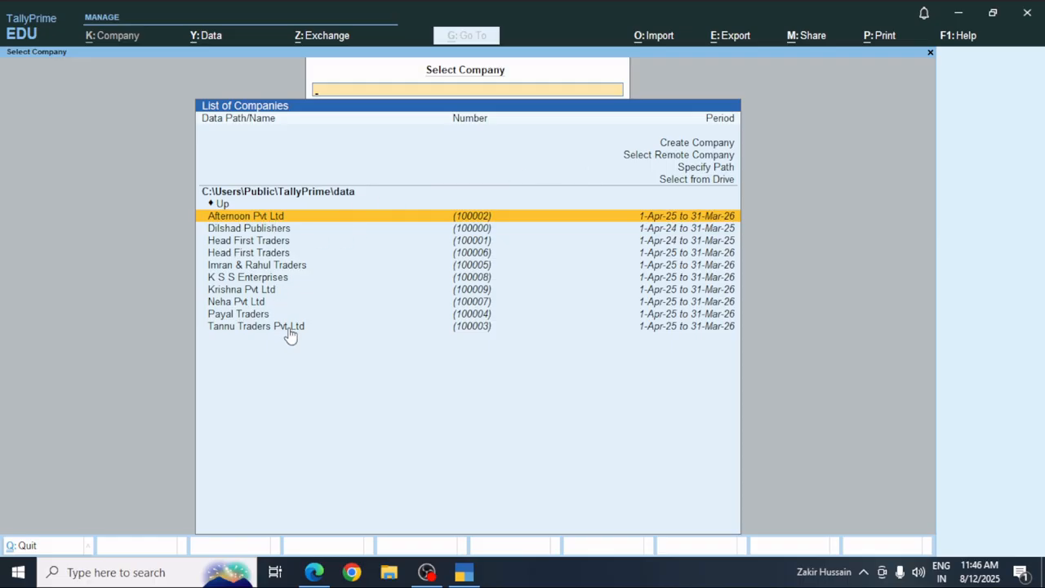
left_click(683, 145)
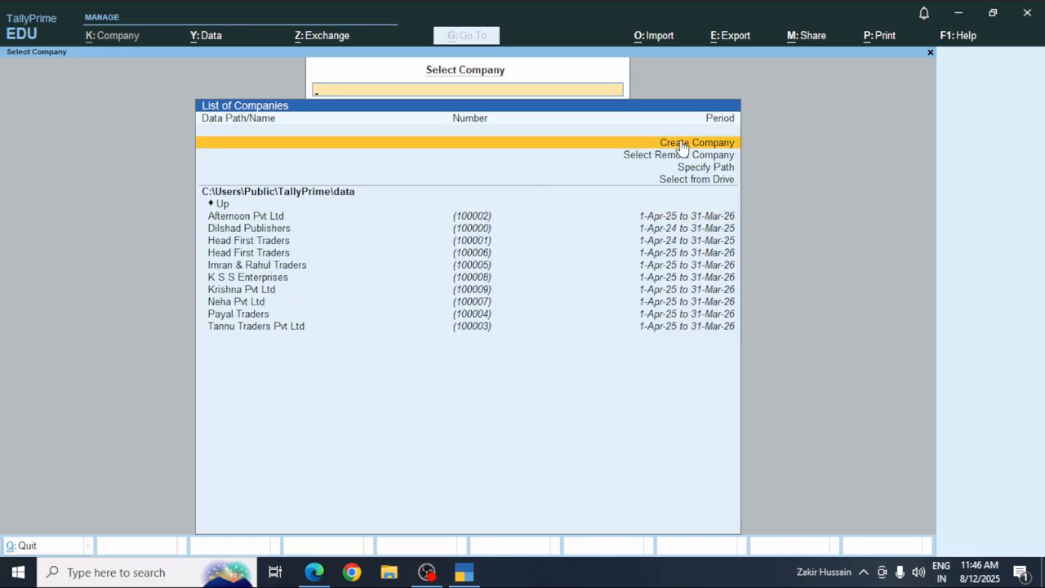
left_click(682, 145)
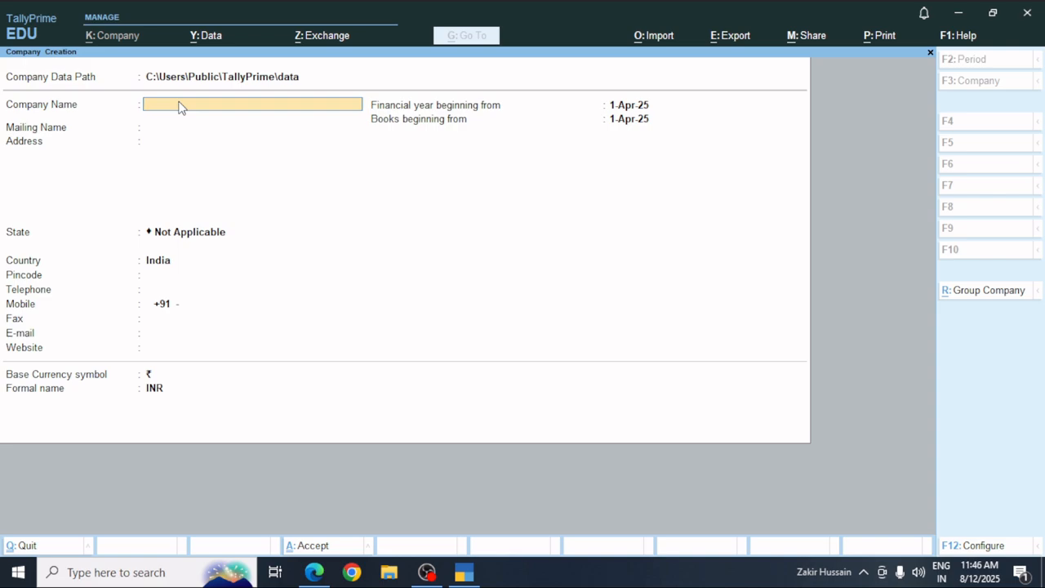
Enter DHARA ENTERPRISES as company and mailing name, then fill in the company address.
type("DHARA ENTERPRISES")
key("Return")
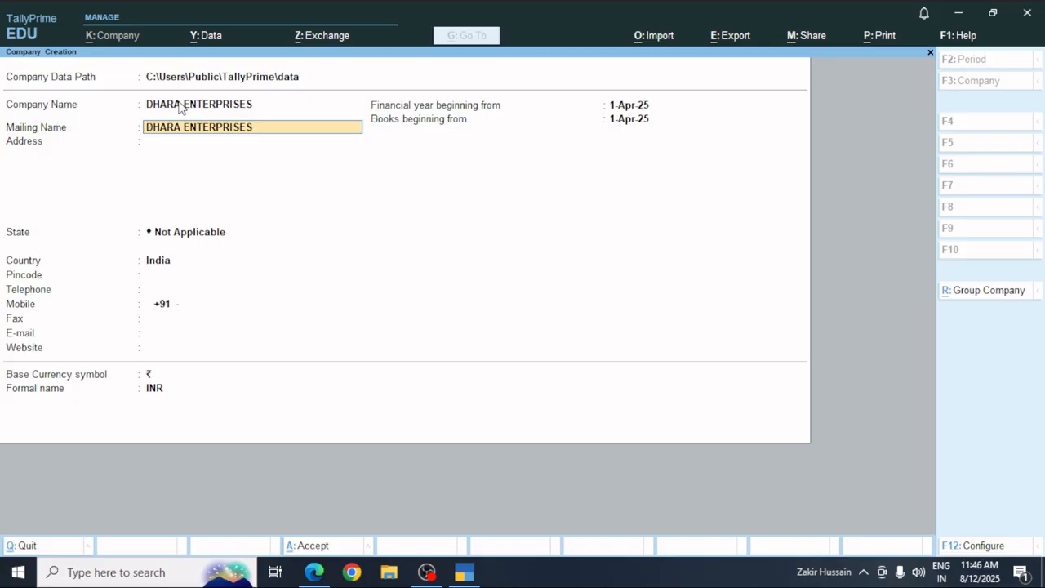
key("Return")
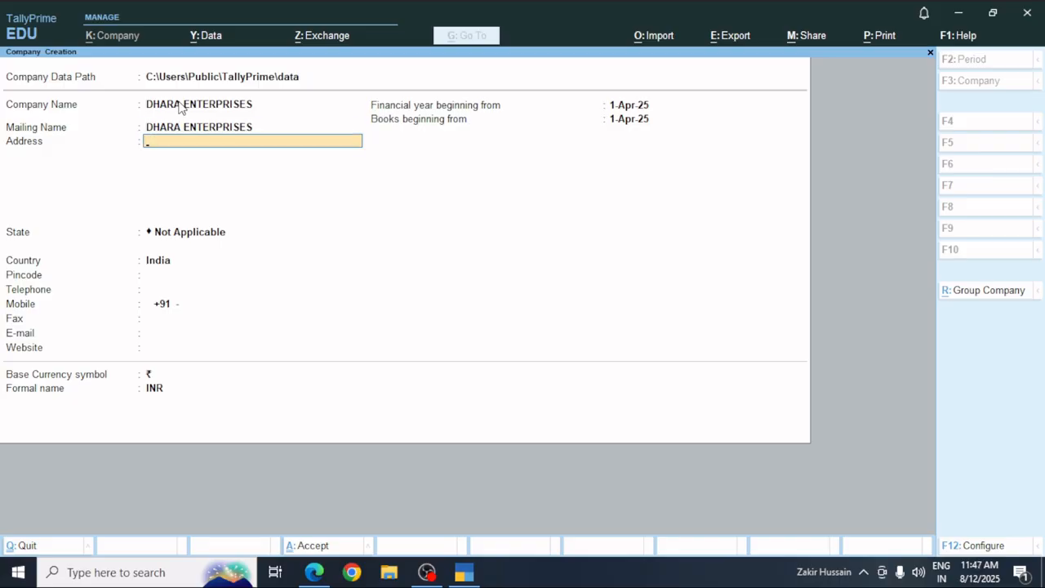
type("SECTOR 56 fARIDABAD")
key("Return")
key("Return")
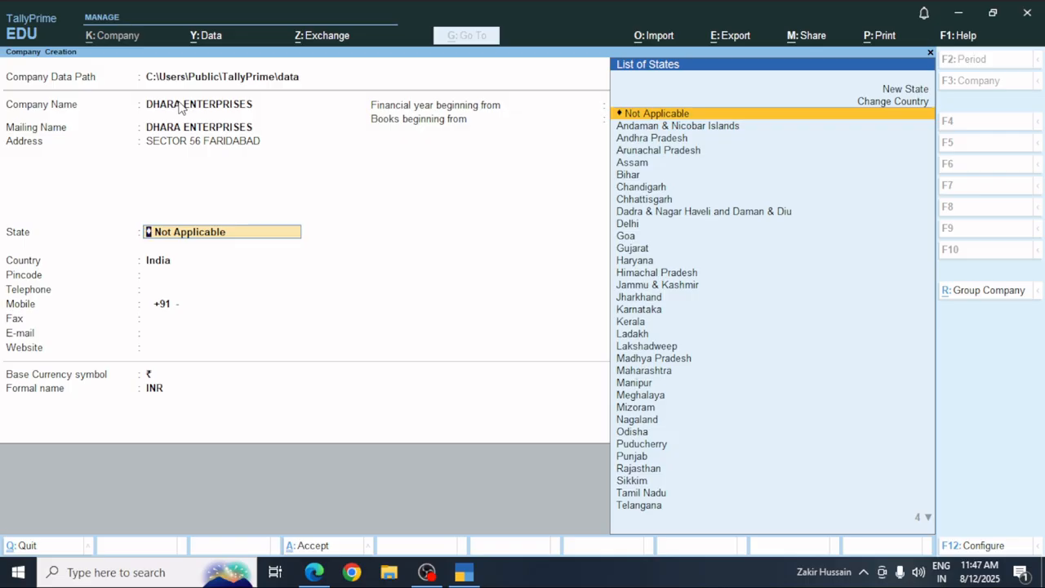
Set the company's state to Haryana and enter the pincode.
key("Down")
key("Down")
key("Down")
key("Down")
key("Down")
key("Down")
key("Down")
key("Down")
key("Down")
key("Down")
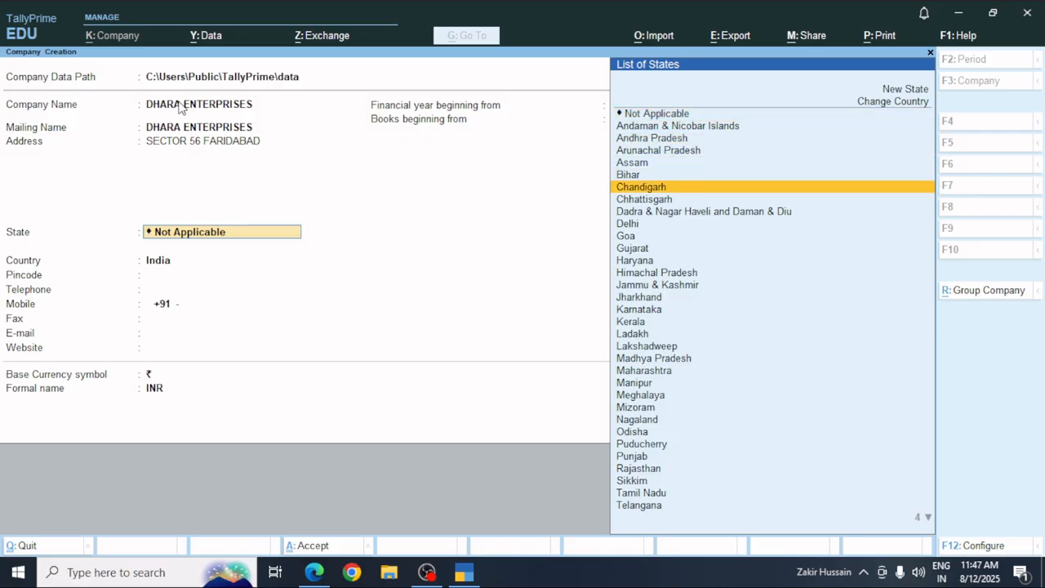
key("Down")
key("Down")
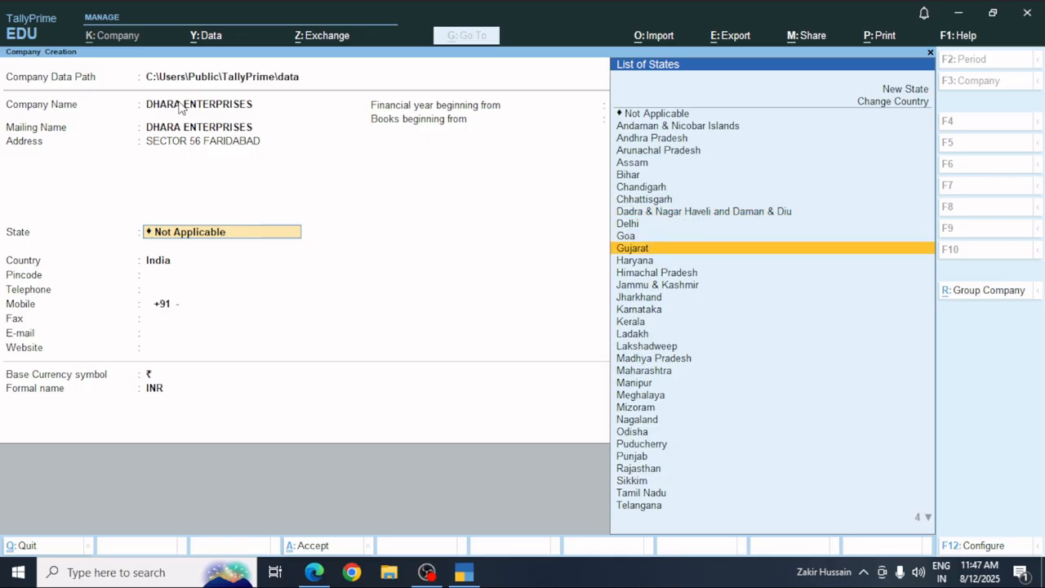
key("Return")
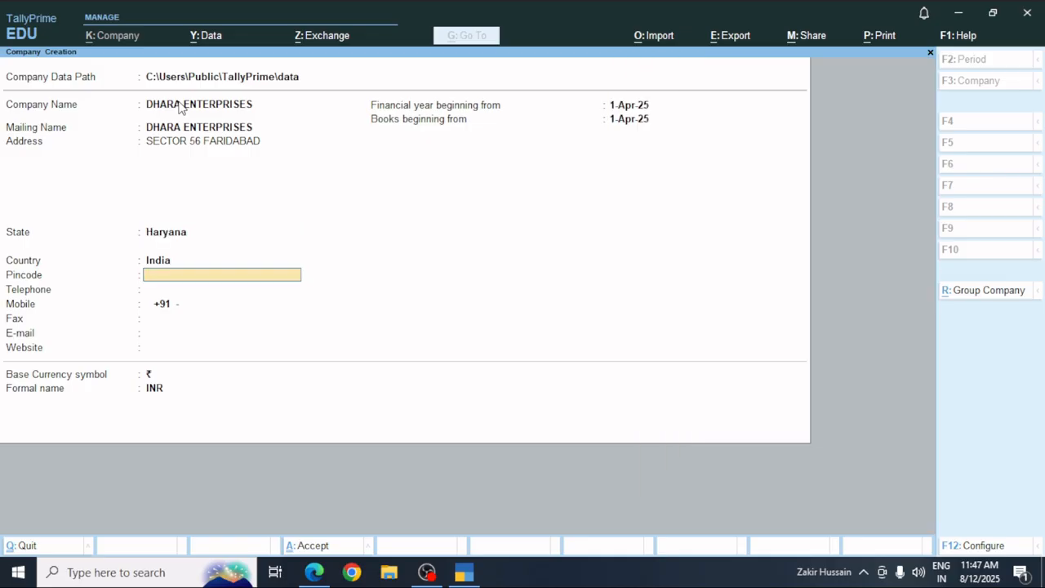
type("121004")
key("Return")
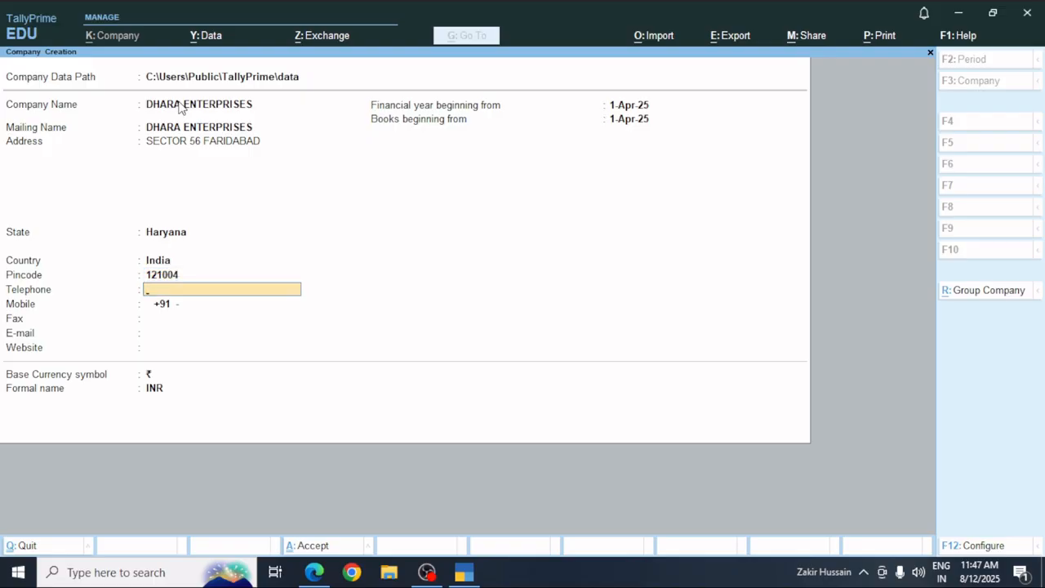
Fill in the company's mobile number, e-mail address and website, leaving telephone and fax blank.
key("Return")
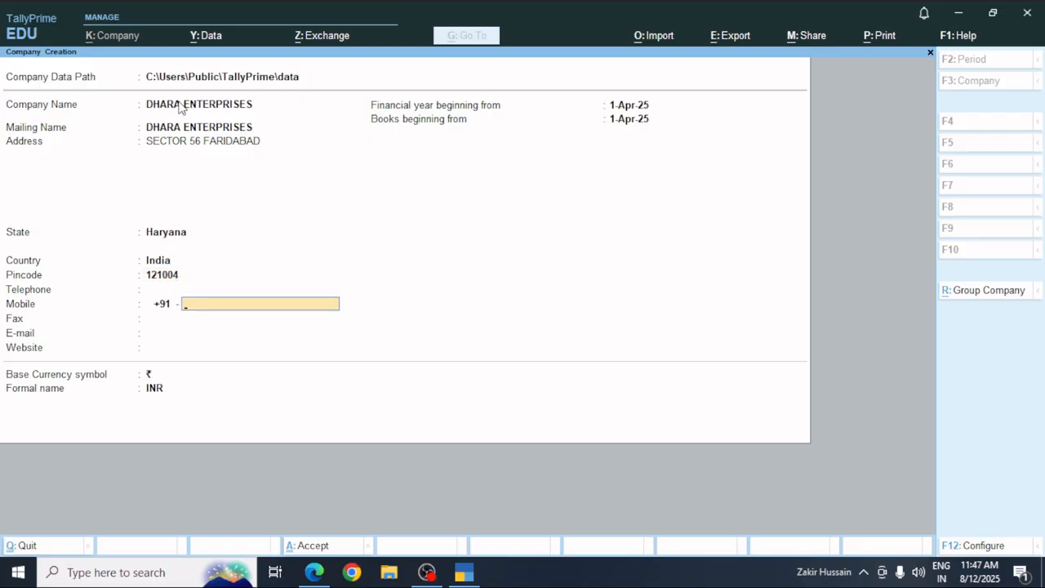
type("999009865")
key("Return")
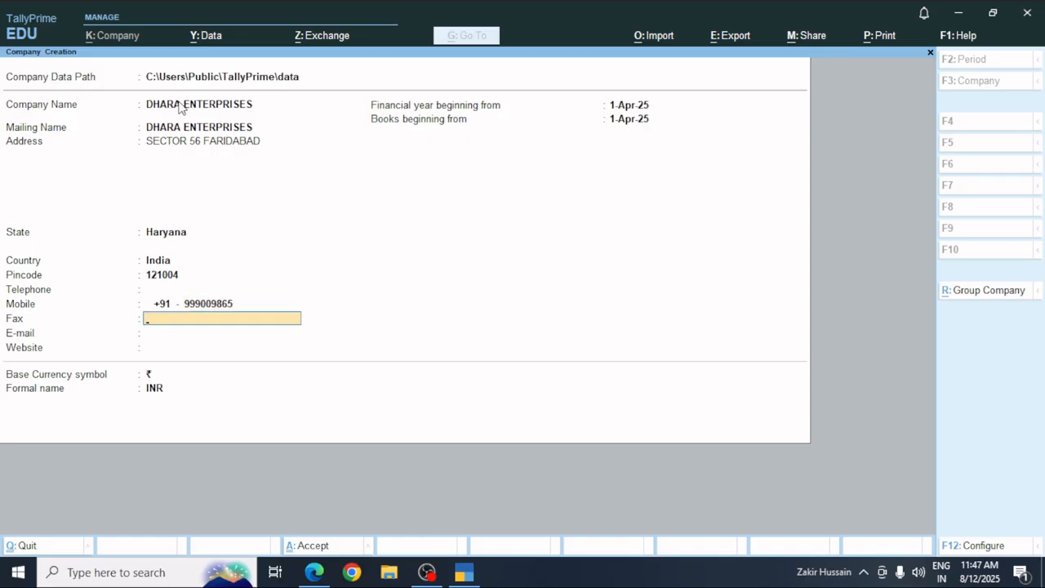
key("Return")
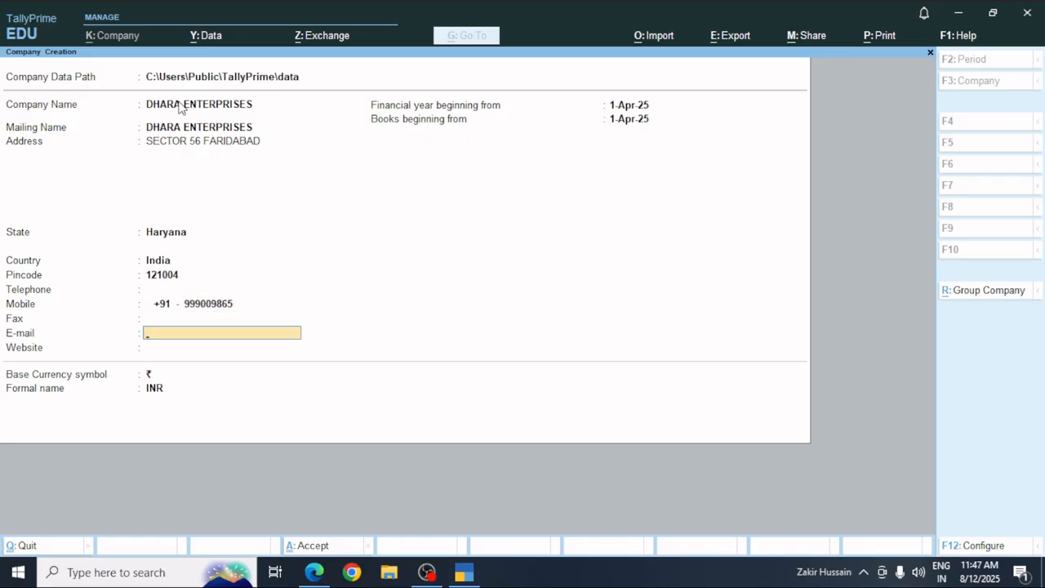
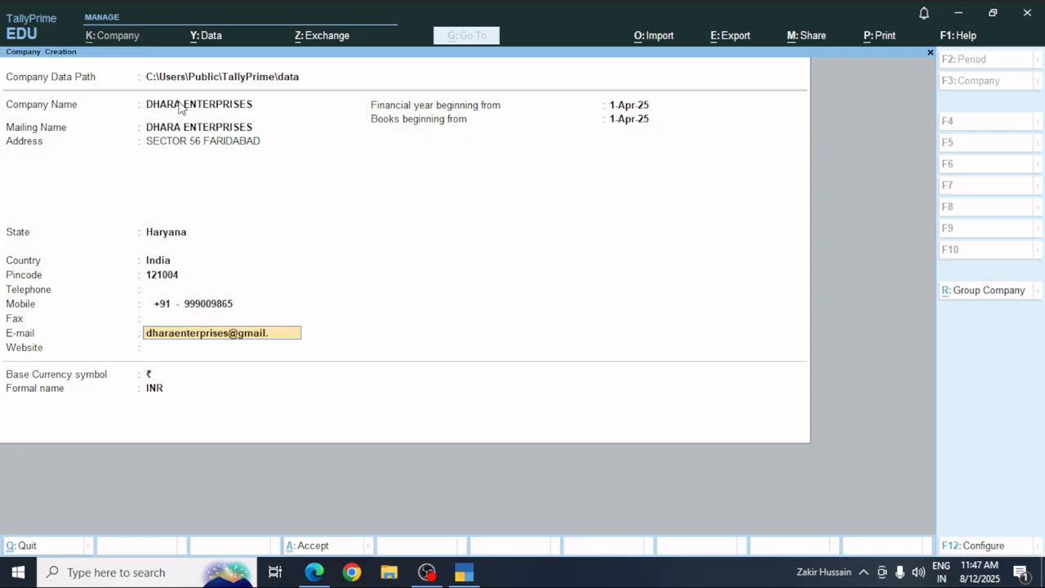
key("Return")
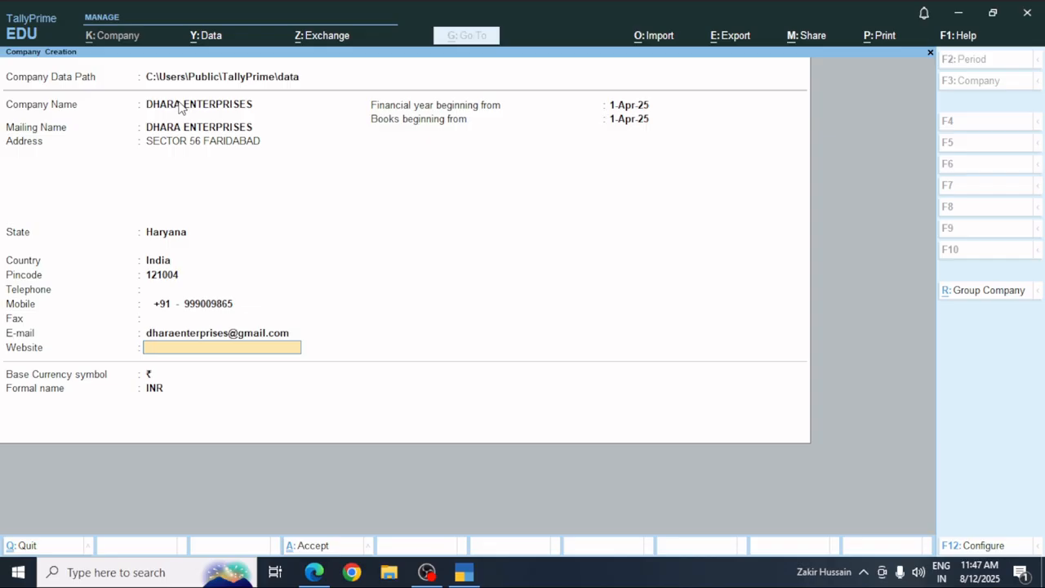
type("www.dharaenterprises.c")
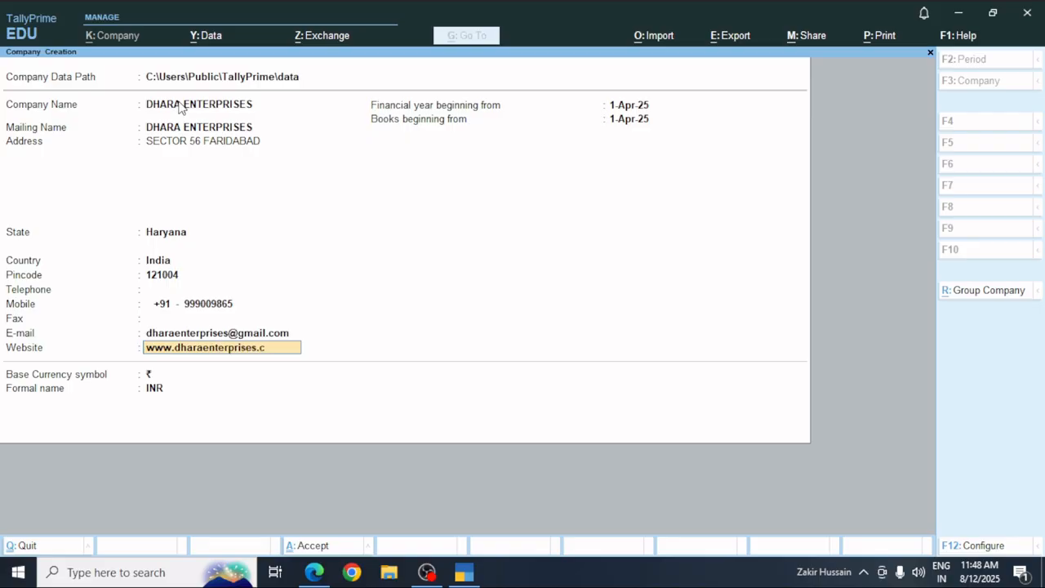
Keep 1-Apr-25 as financial year and books start with ₹ currency, and accept to create the company.
type("om")
key("Return")
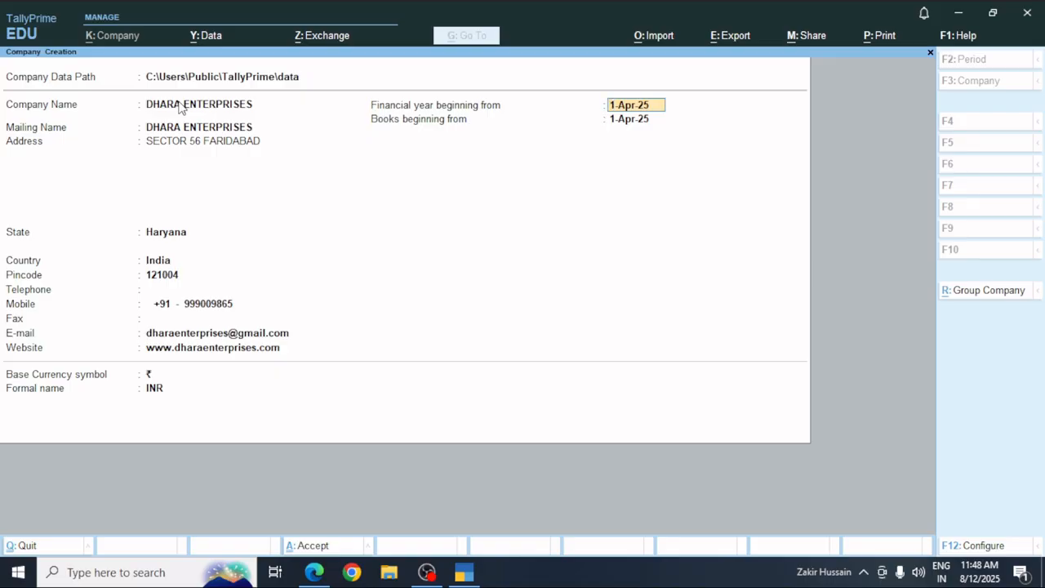
key("Return")
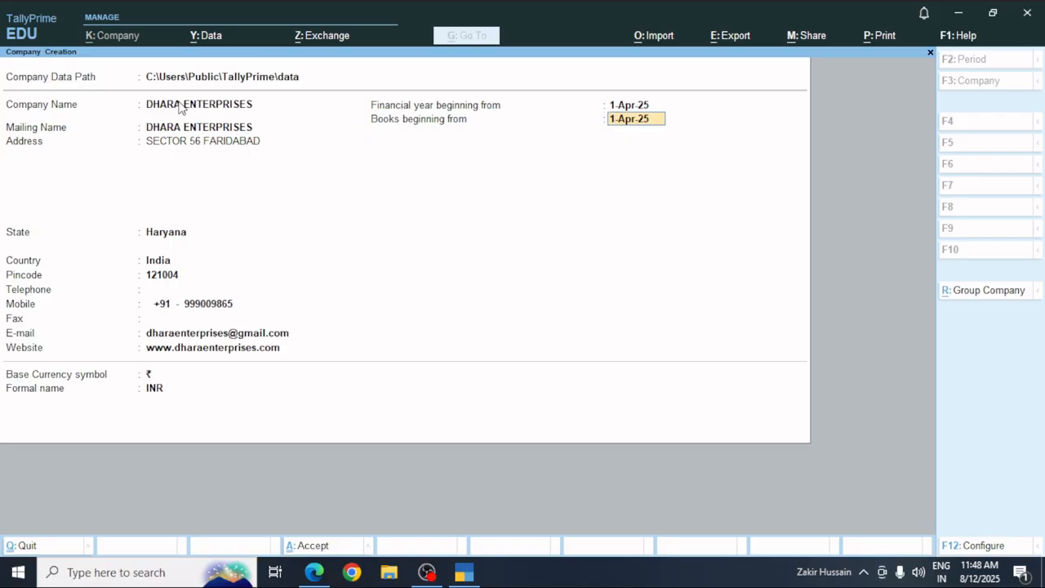
key("Return")
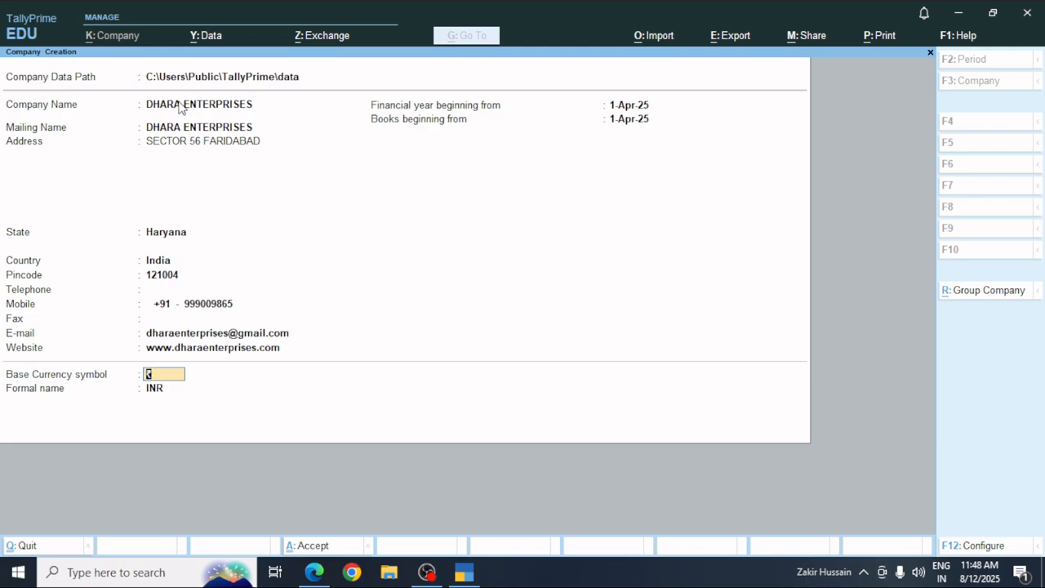
key("Return")
key("Return")
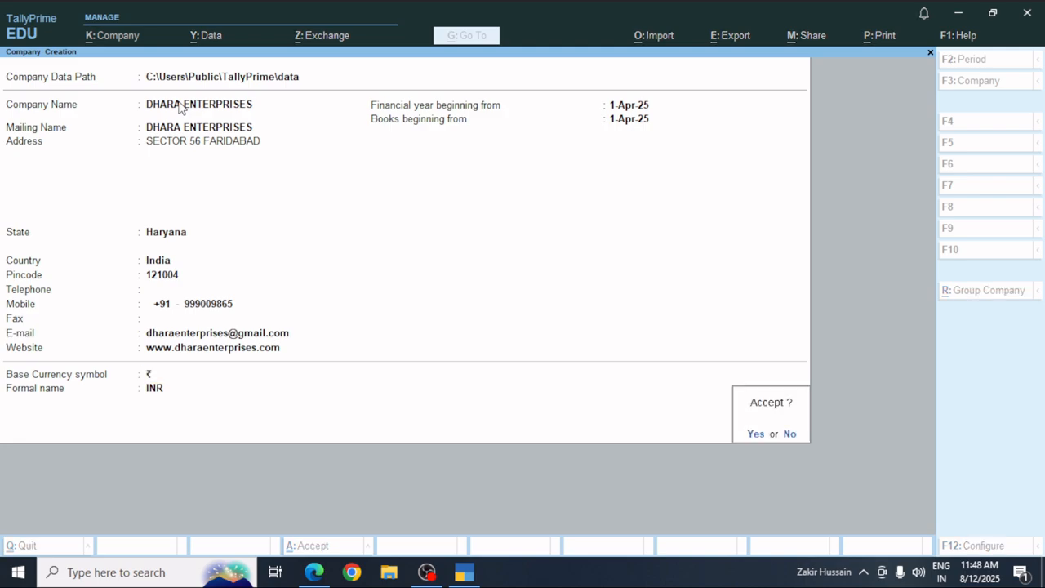
left_click(177, 103)
key("y")
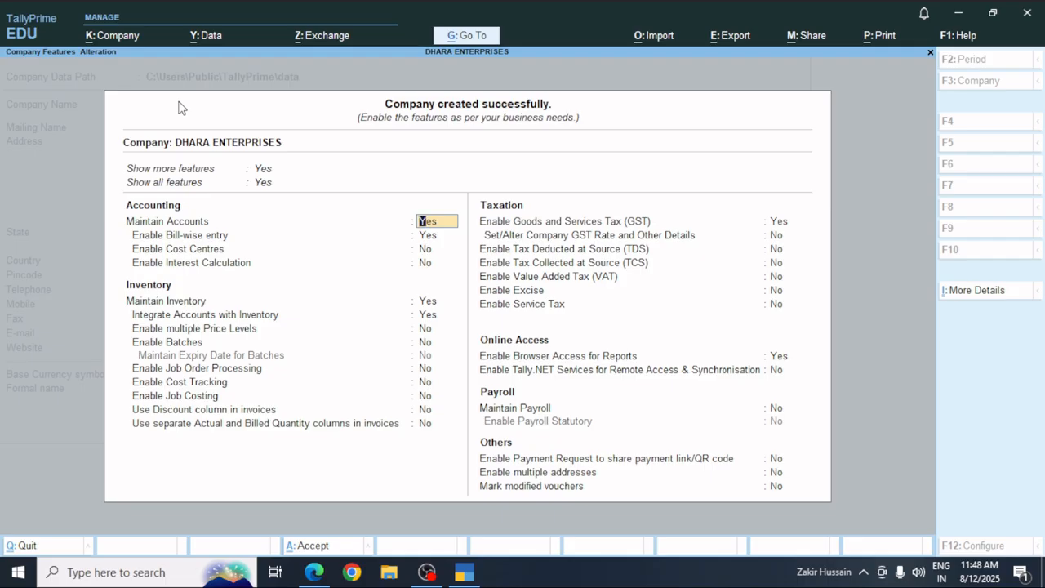
Set Show all features to No.
key("Up")
key("Up")
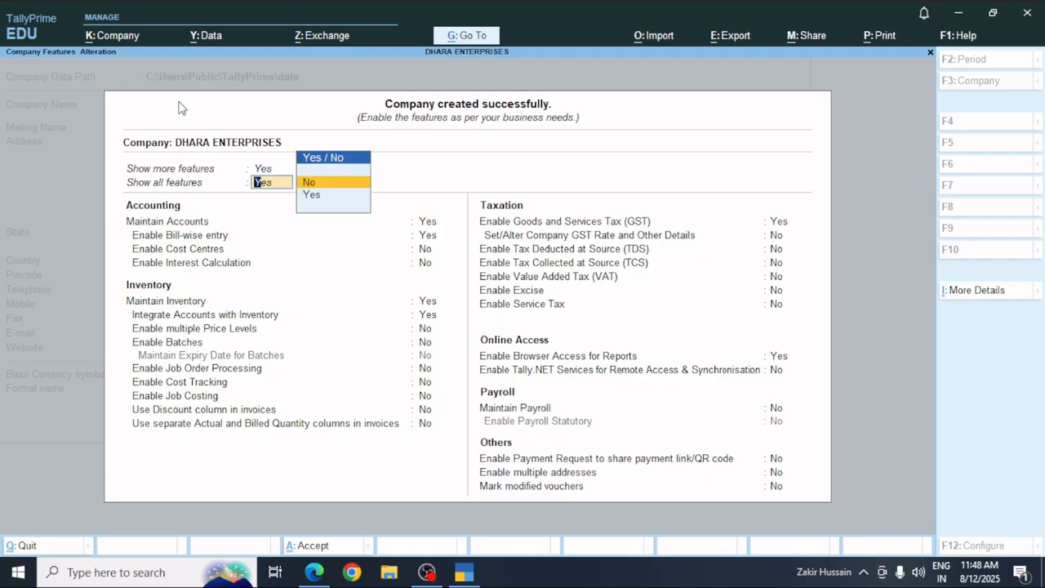
key("Down")
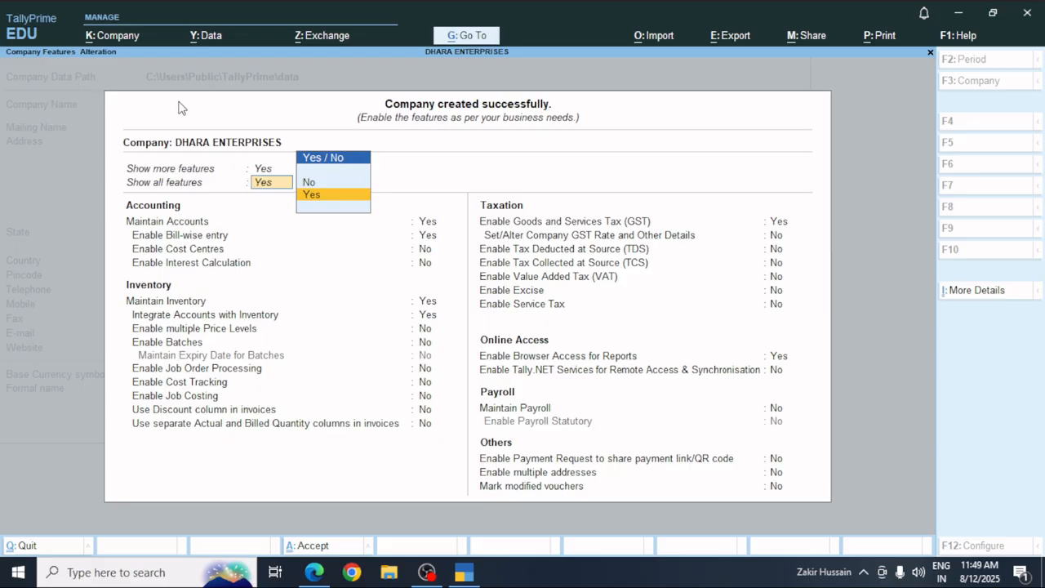
key("Up")
key("Return")
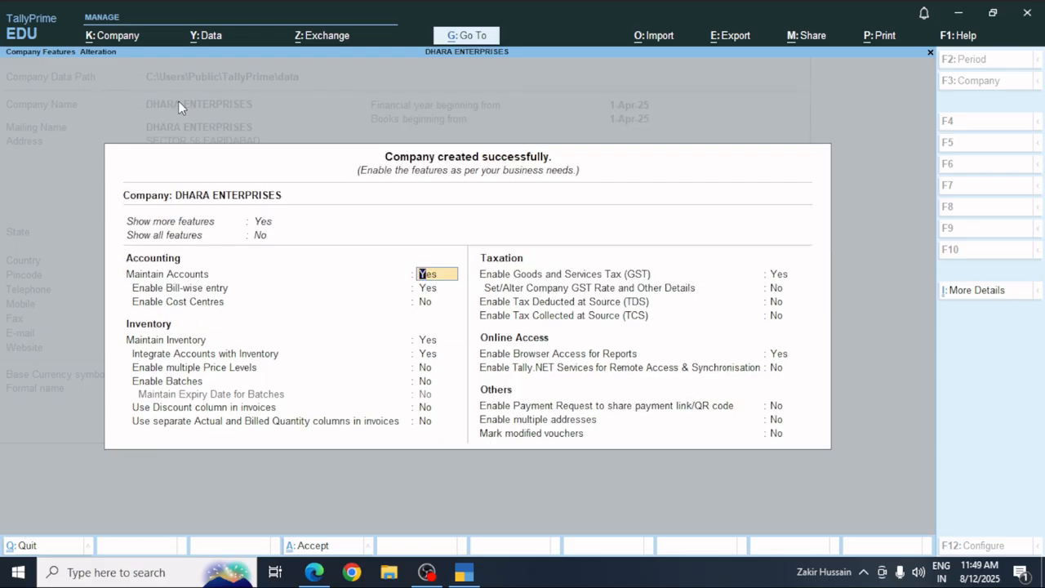
key("Up")
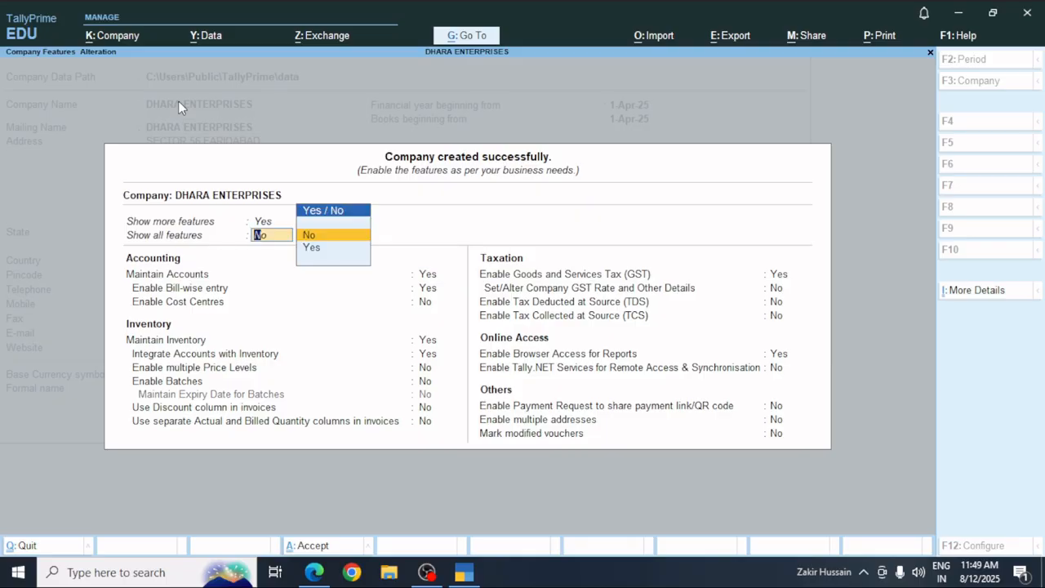
type("no")
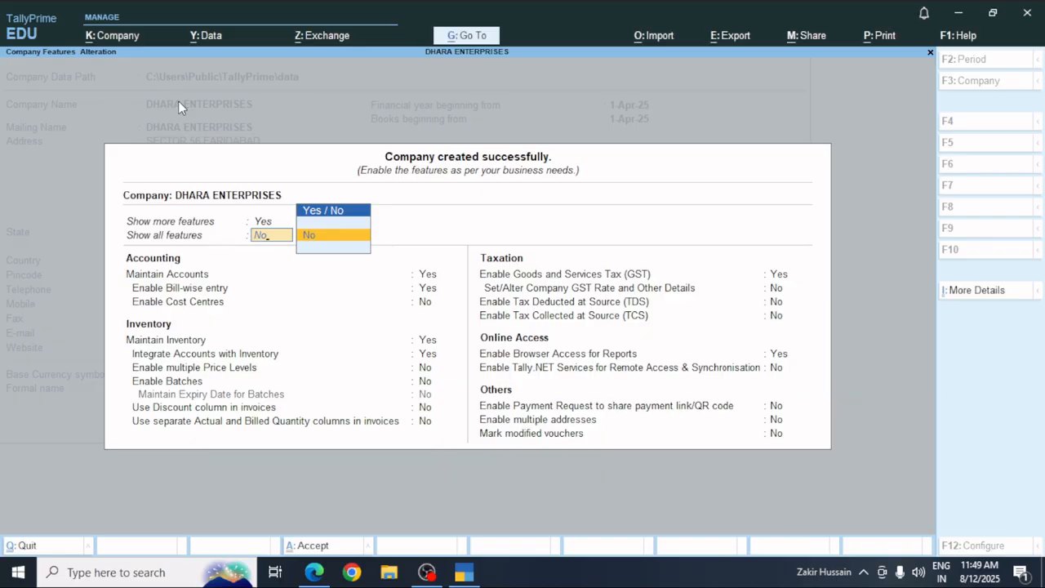
key("Return")
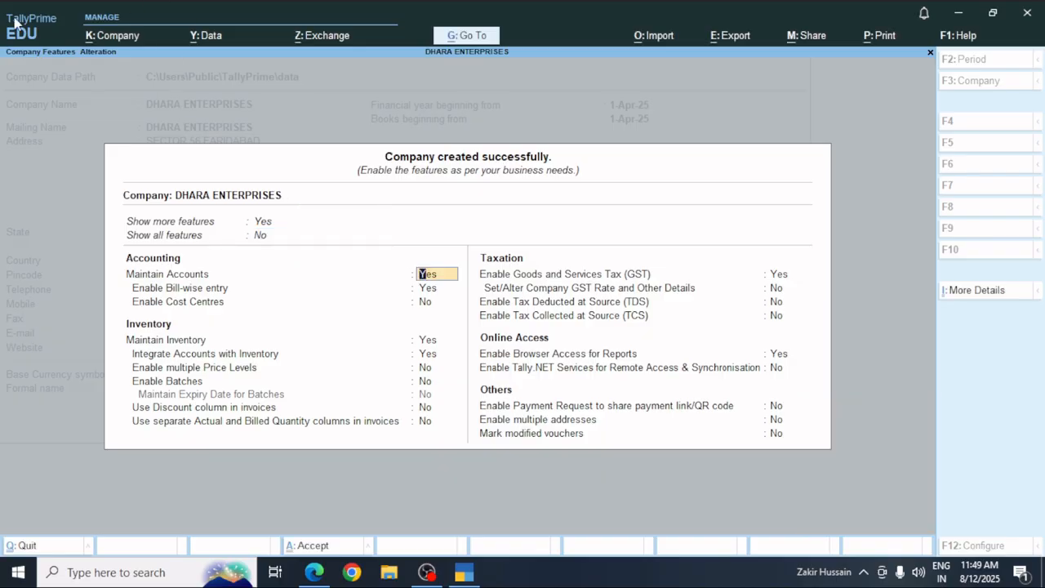
Toggle Show more features off and back to Yes.
left_click(263, 227)
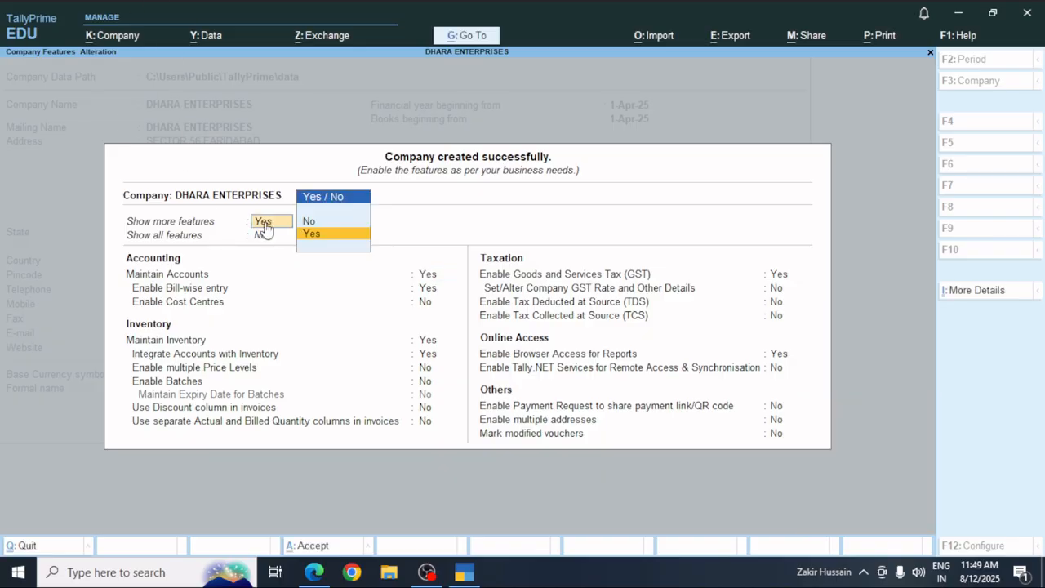
left_click(304, 222)
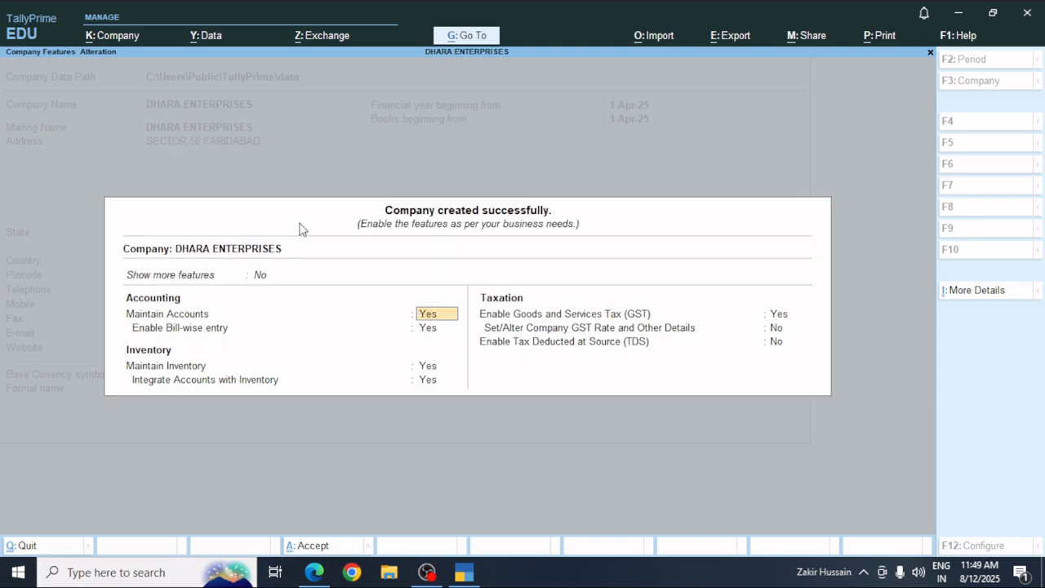
left_click(259, 277)
key("Down")
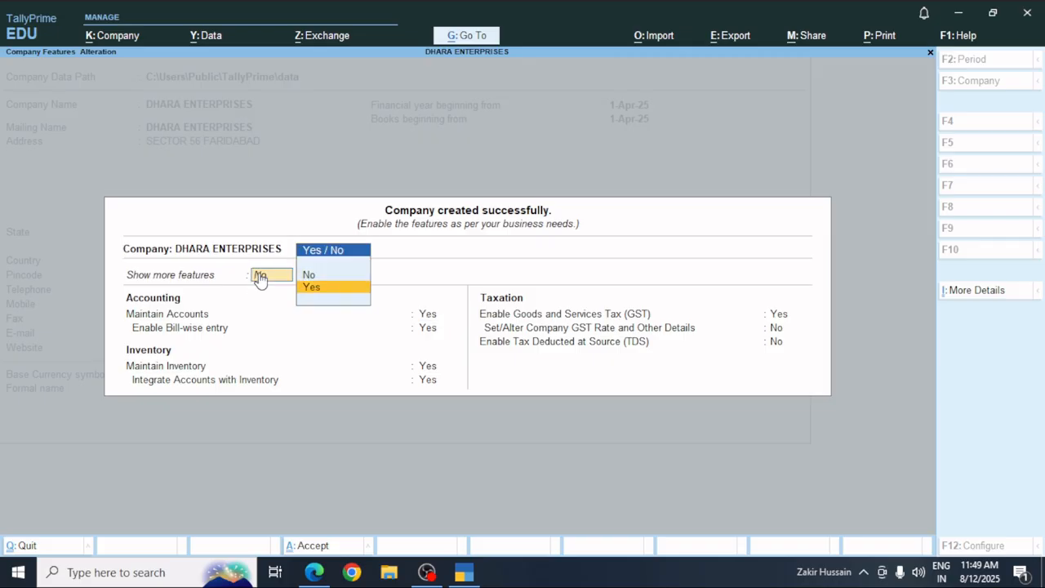
key("Return")
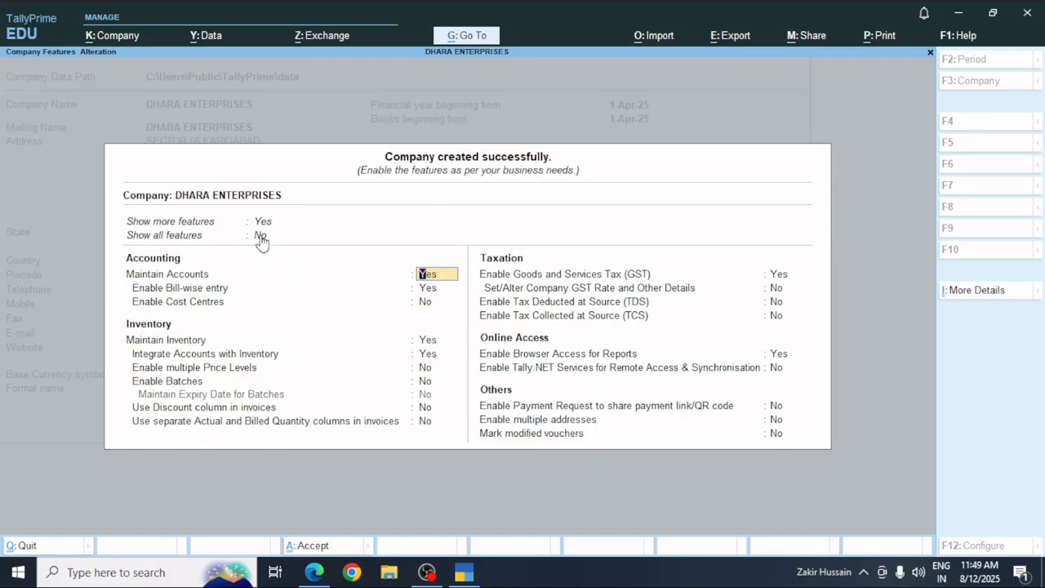
left_click(261, 236)
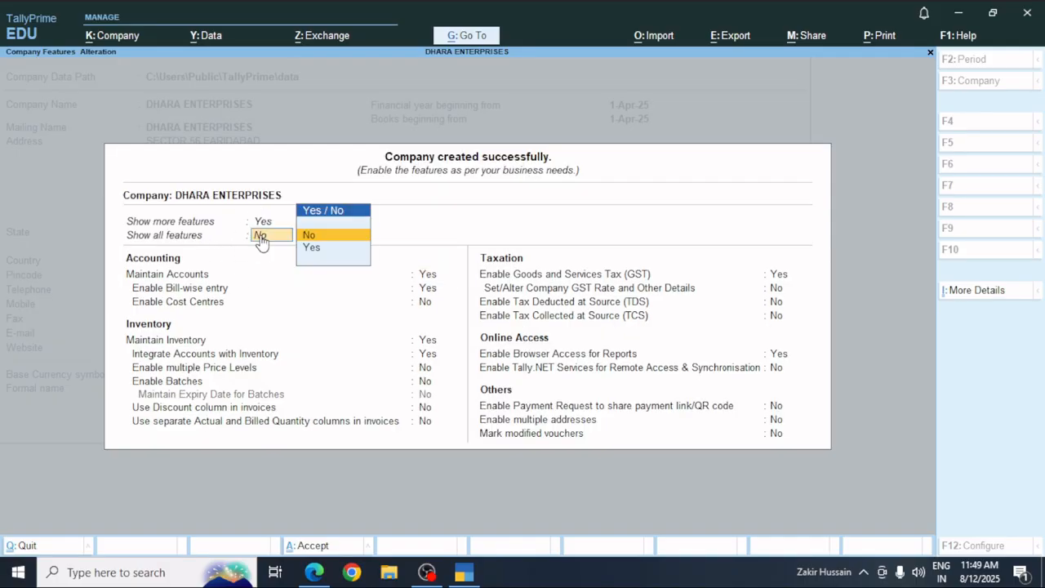
Set Show all features to Yes and step through the Accounting and Inventory features.
left_click(320, 253)
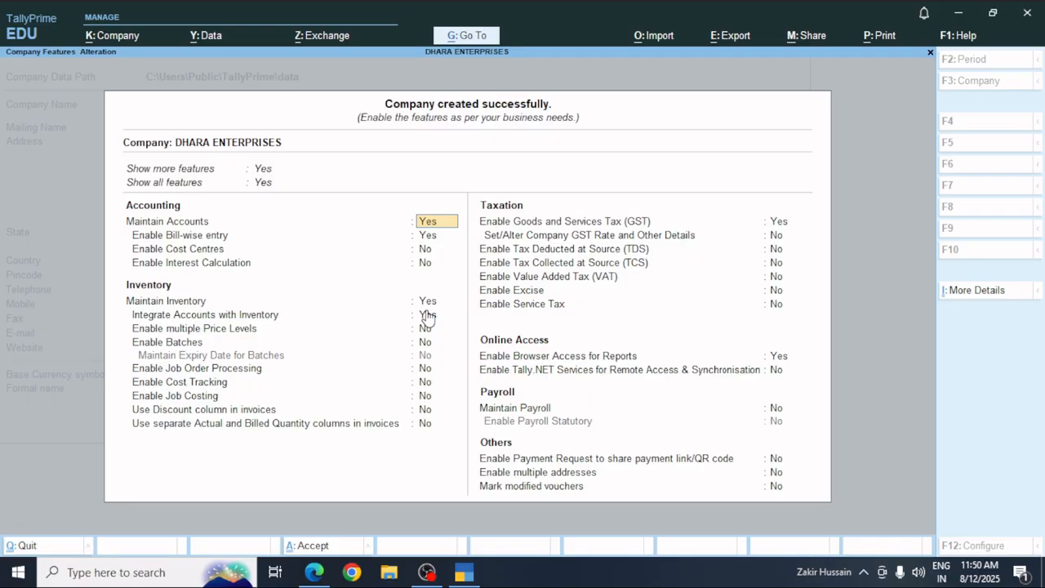
key("Return")
key("Return")
key("Return")
key("Return")
key("Return")
key("Return")
key("Return")
key("Return")
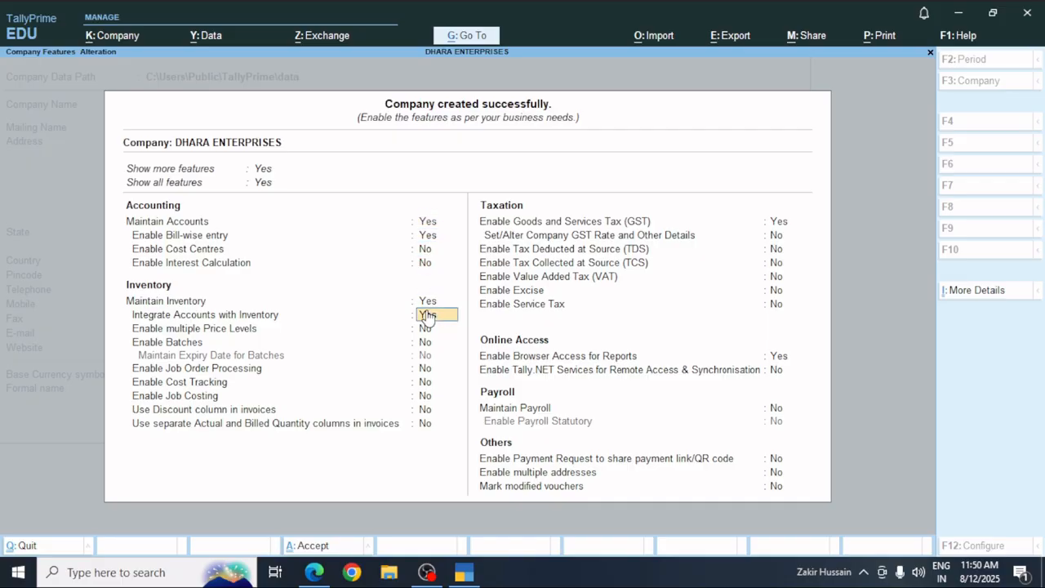
key("Return")
key("Return")
key("Return")
key("Return")
key("Return")
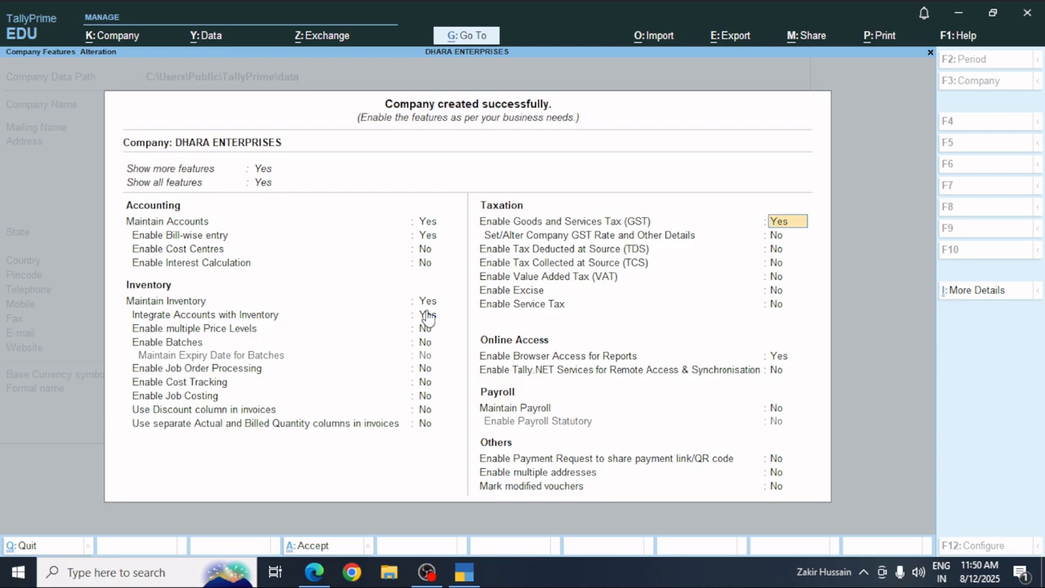
Accept the features and confirm GST details: State Haryana, Regular registration, Other Territory No.
key("Return")
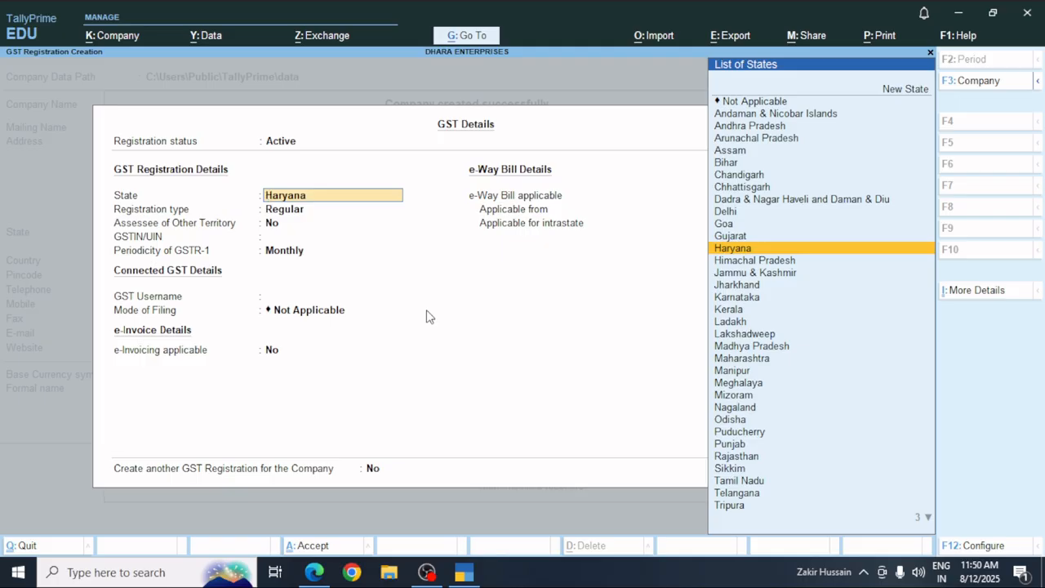
key("Down")
key("Up")
key("Return")
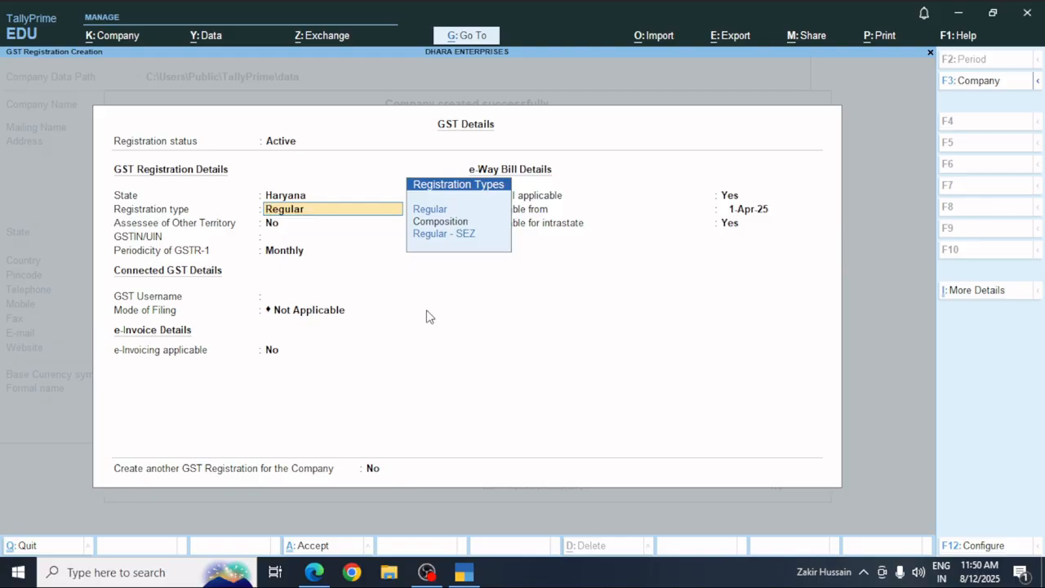
key("Return")
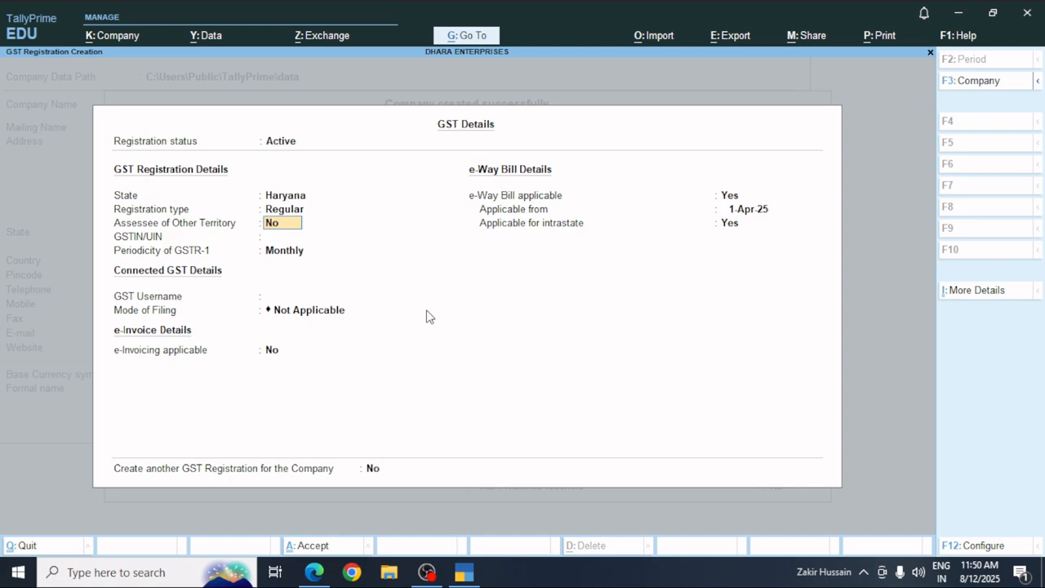
key("Return")
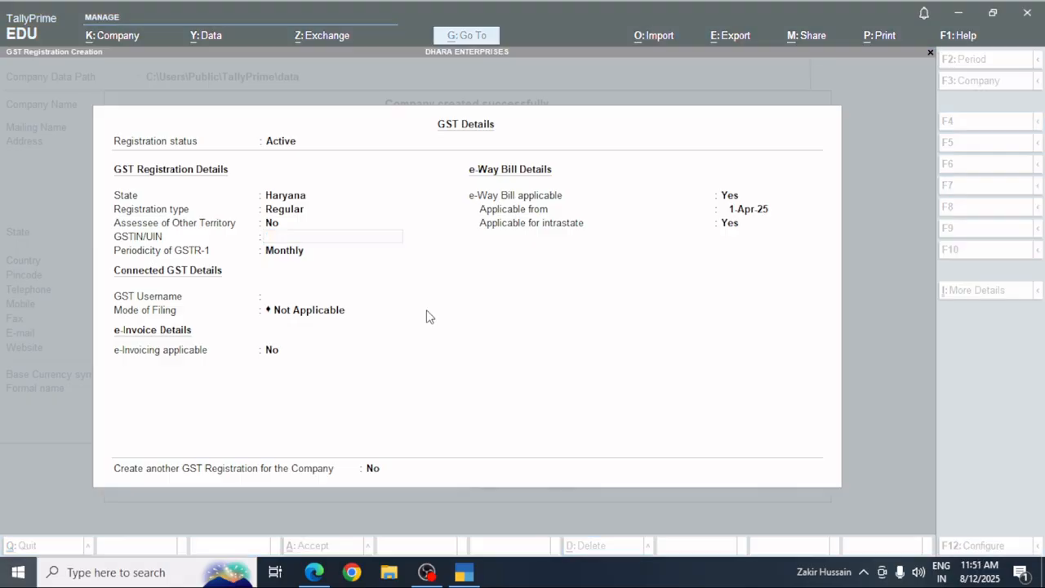
key("super")
type("note")
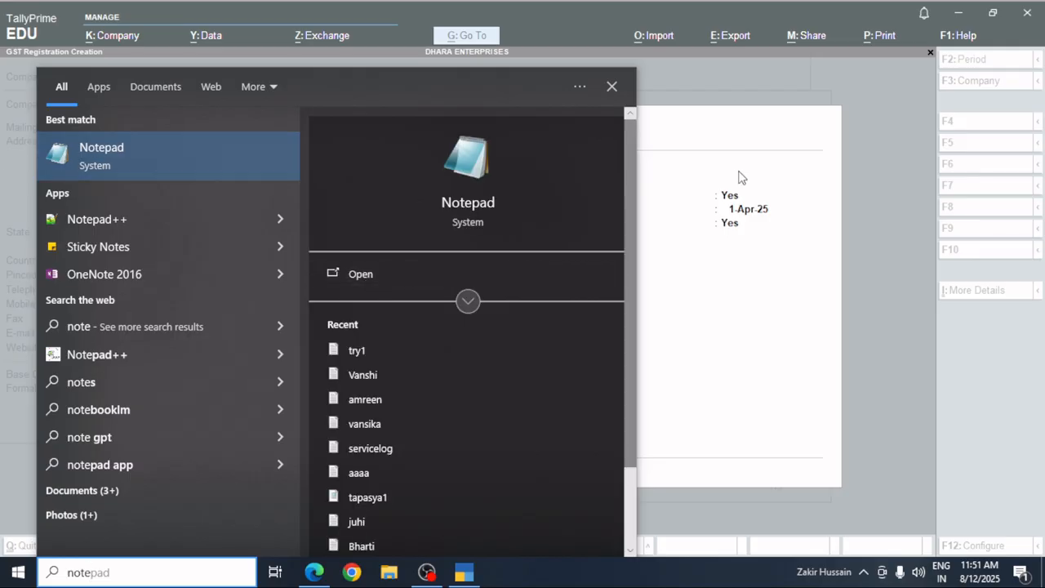
left_click(796, 237)
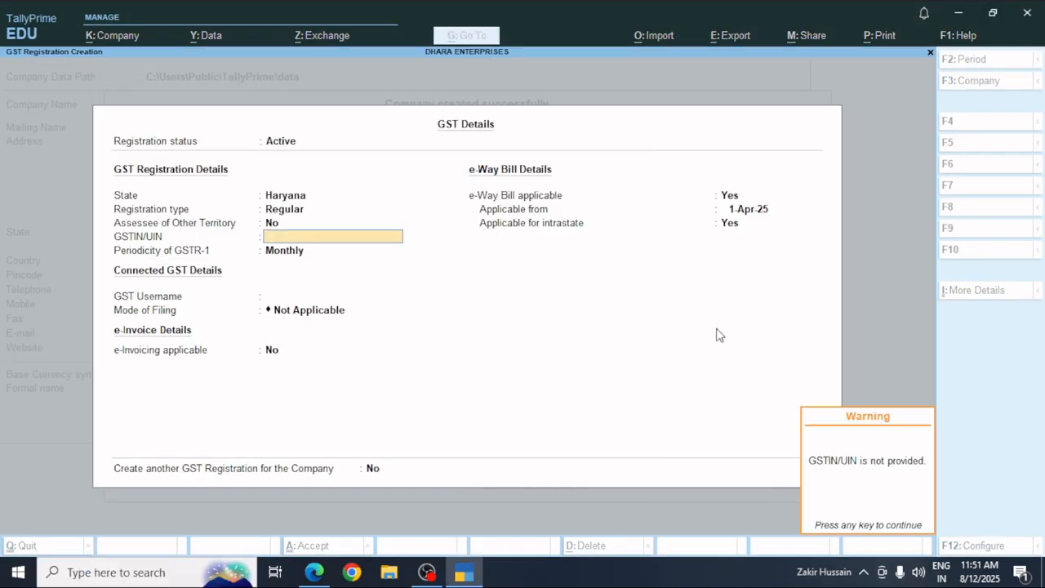
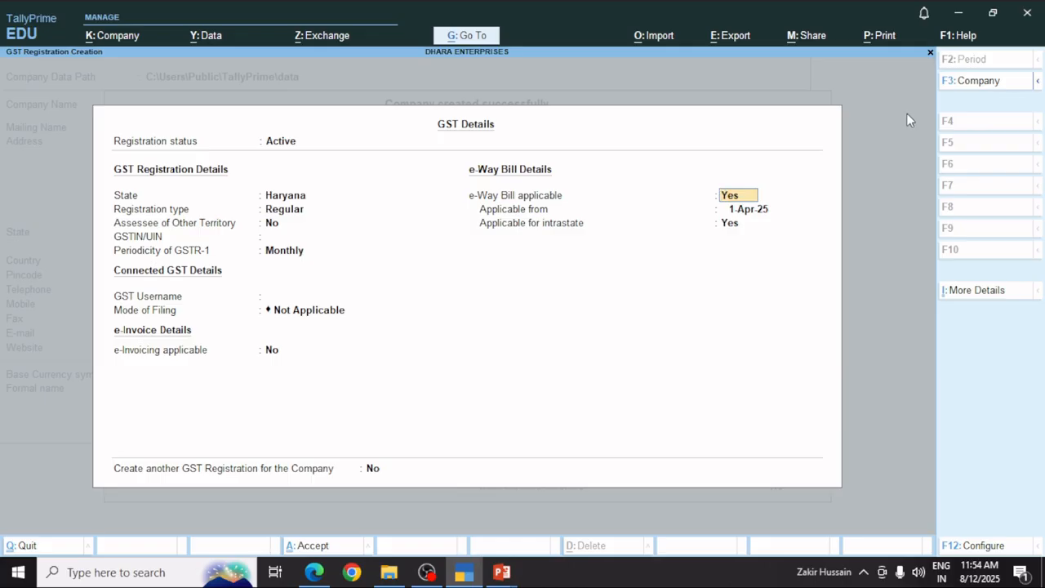
Review the GSTR-1 periodicity and registration type in GST Details, keeping Regular registration.
key("Up")
key("Up")
key("Up")
key("Up")
key("Up")
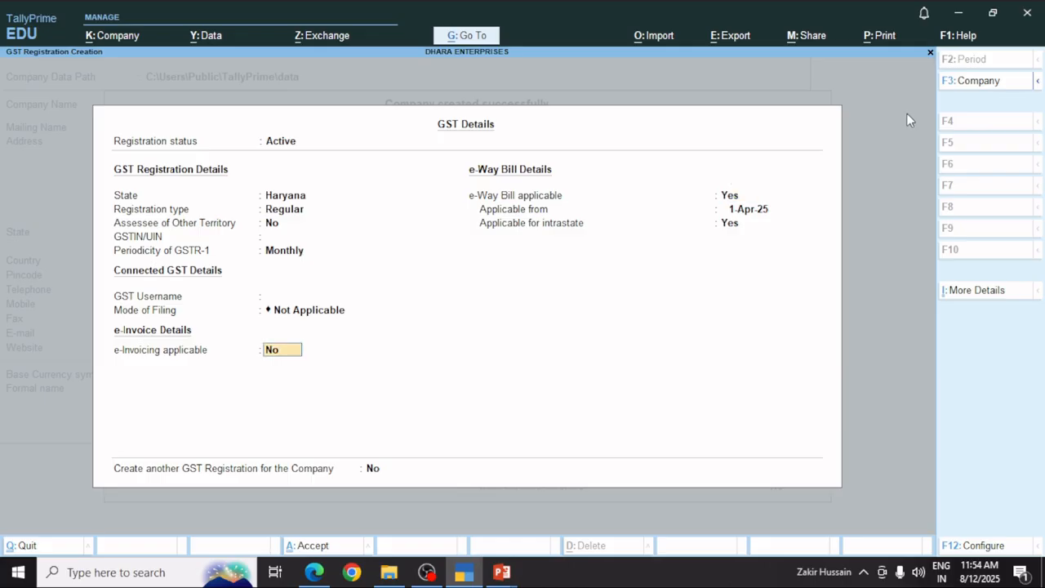
key("Up")
key("Up")
key("Up")
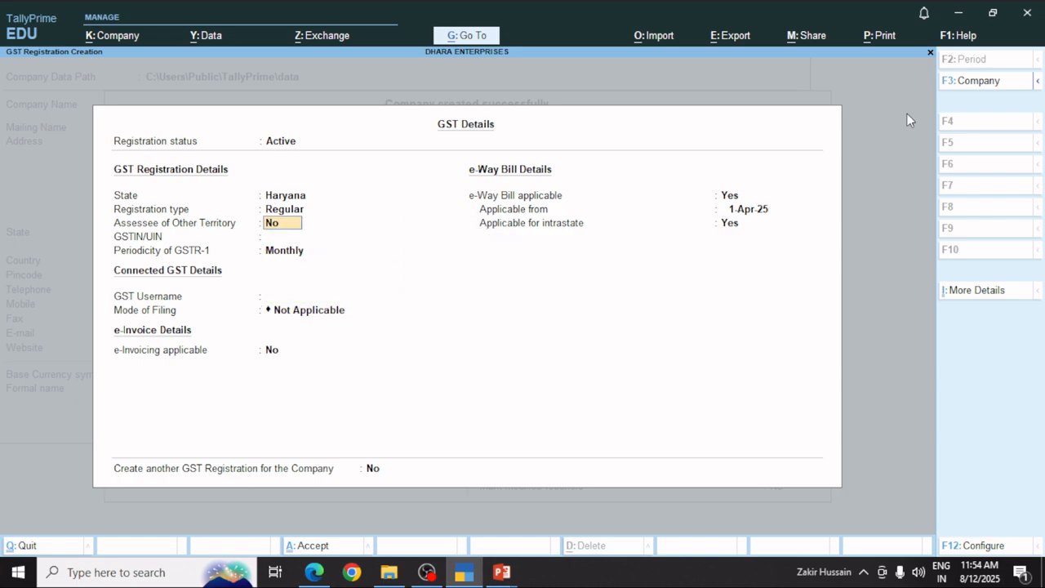
key("Return")
key("Return")
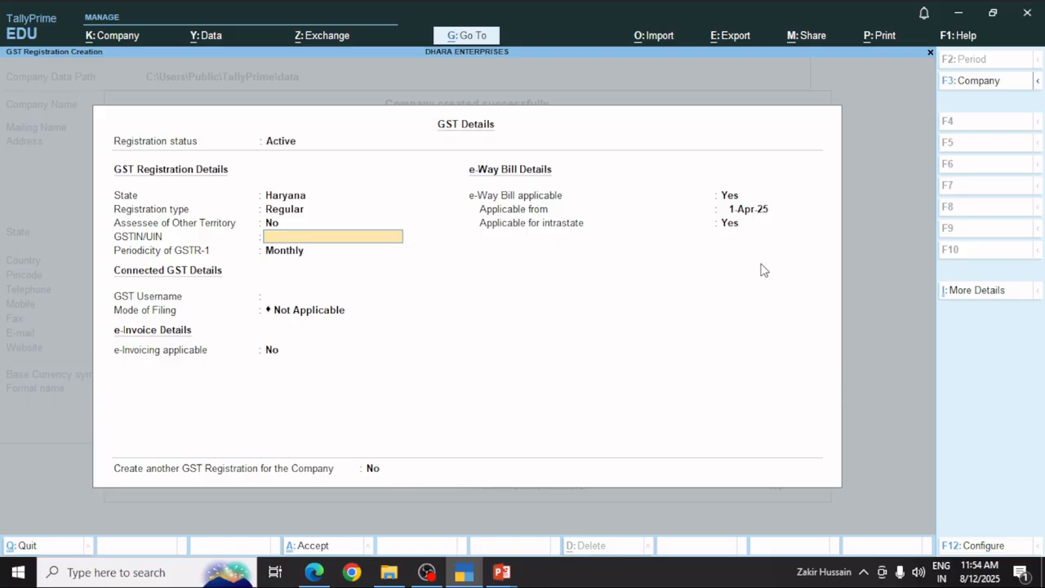
left_click(352, 571)
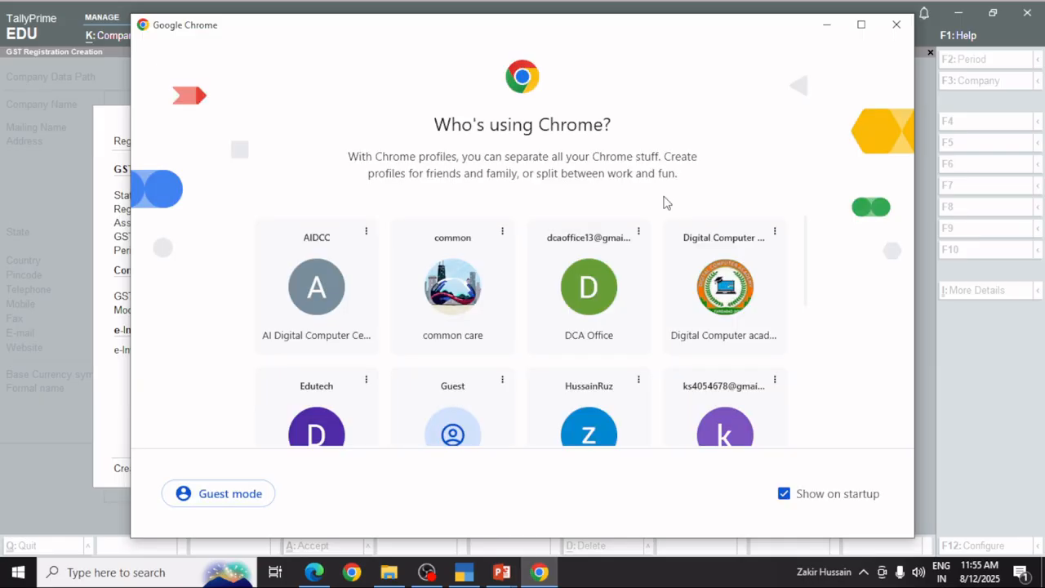
As a Chrome guest, copy a sample GSTIN from the 'trail gst no of haryana' search results.
left_click(419, 427)
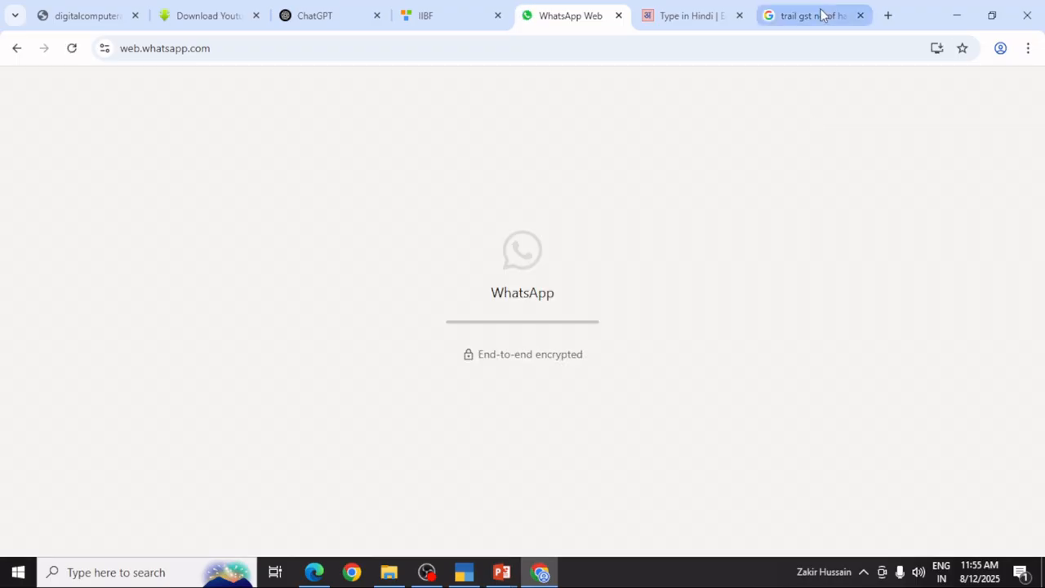
left_click(821, 15)
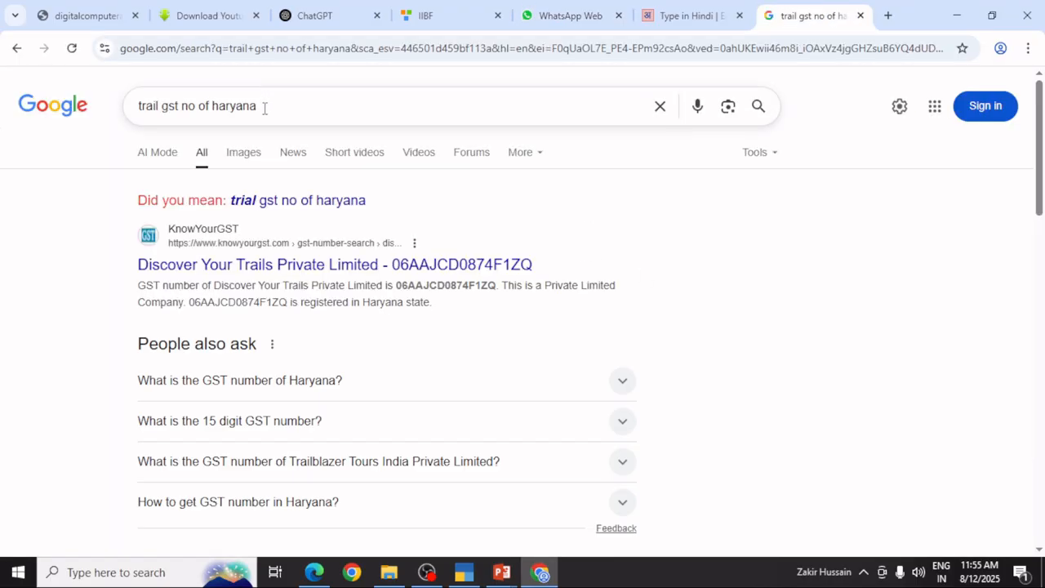
left_click(280, 114)
left_click(32, 179)
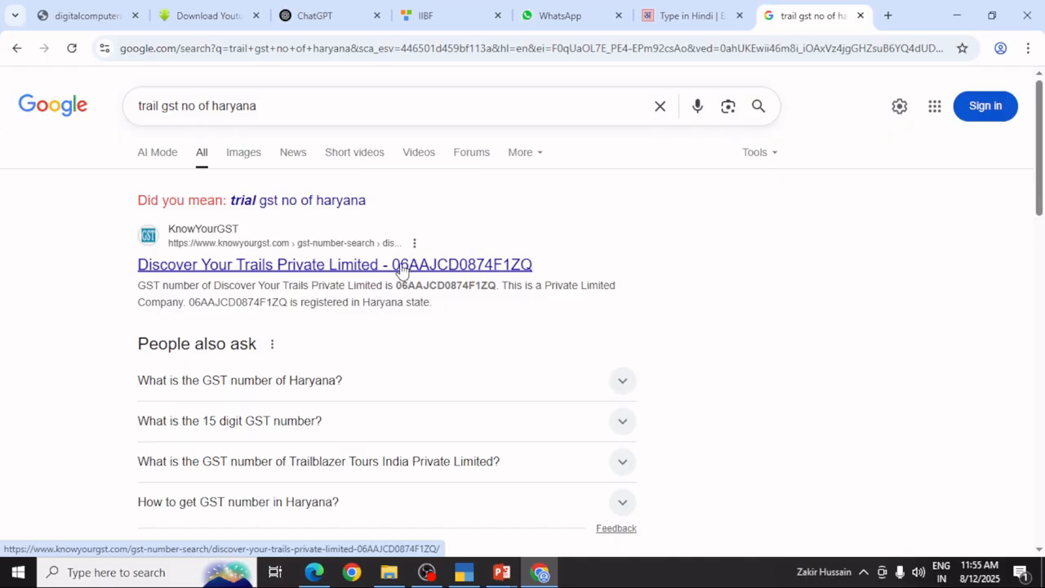
left_click_drag(396, 284, 497, 285)
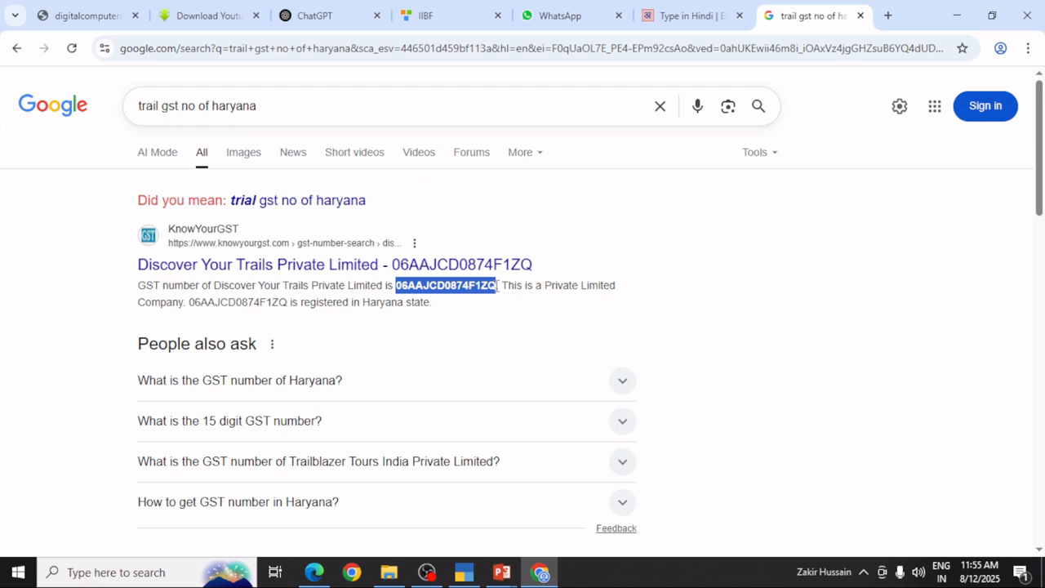
right_click(449, 285)
left_click(475, 306)
Paste the copied Haryana GSTIN, keep Monthly periodicity, and set e-Way Bill applicable to No.
left_click(464, 571)
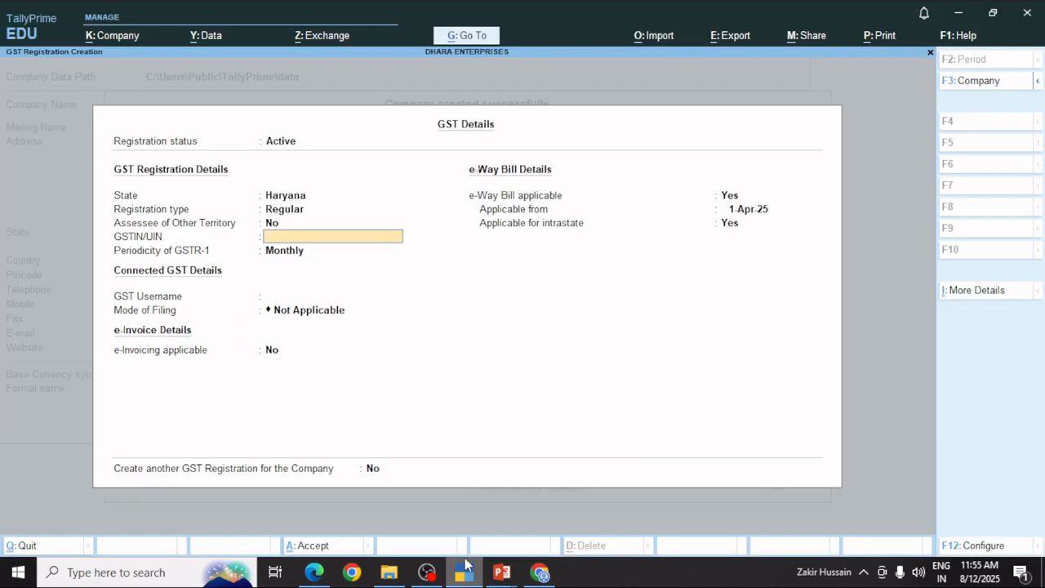
key("ctrl+alt+v")
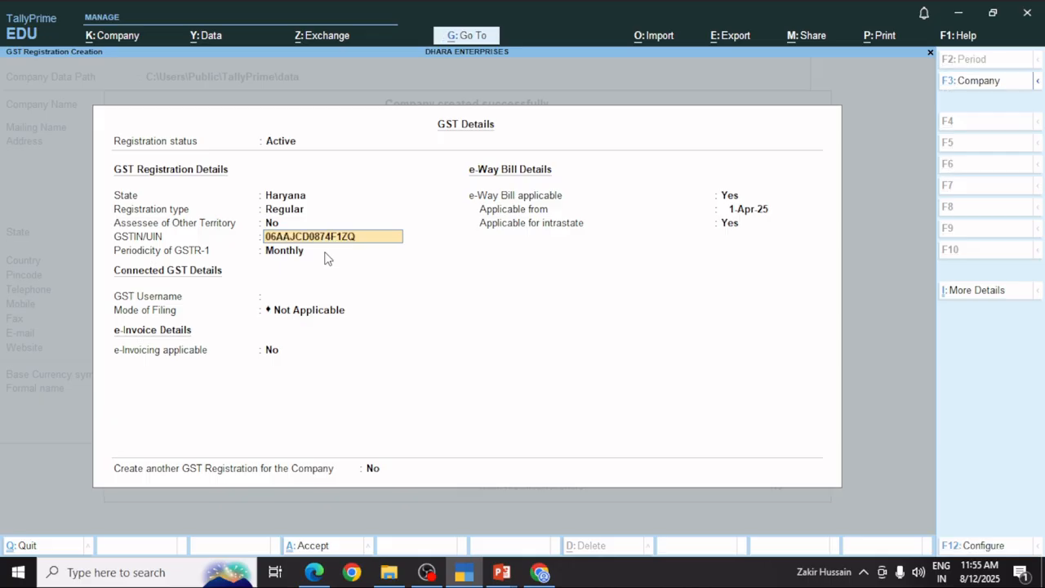
key("Return")
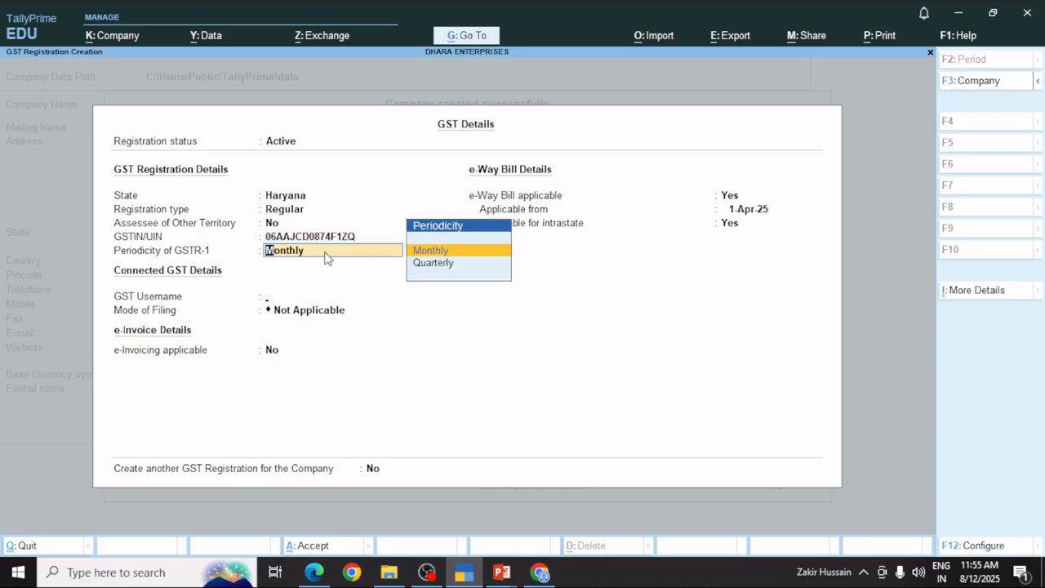
key("Return")
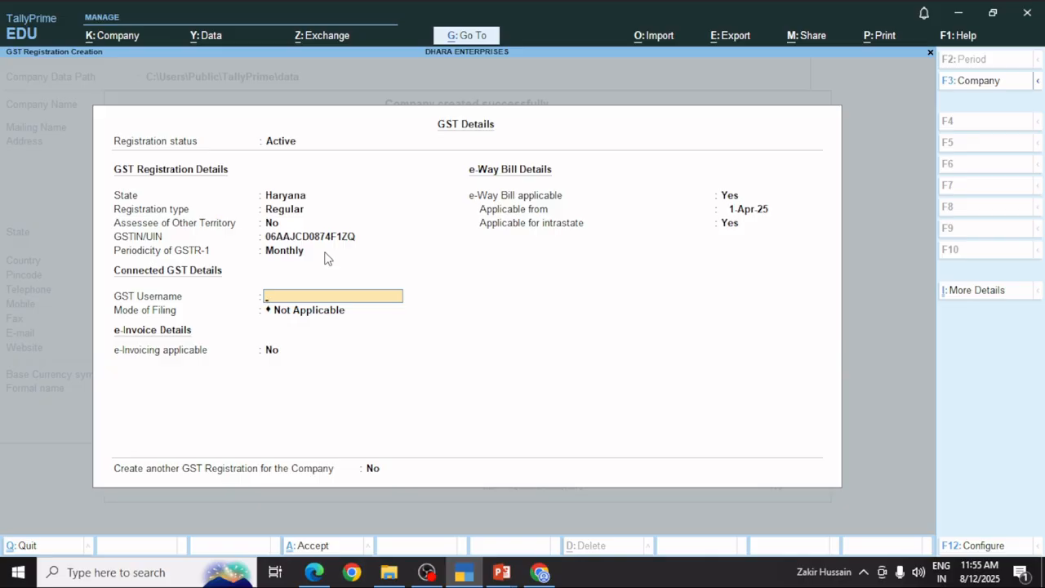
key("Return")
key("Return")
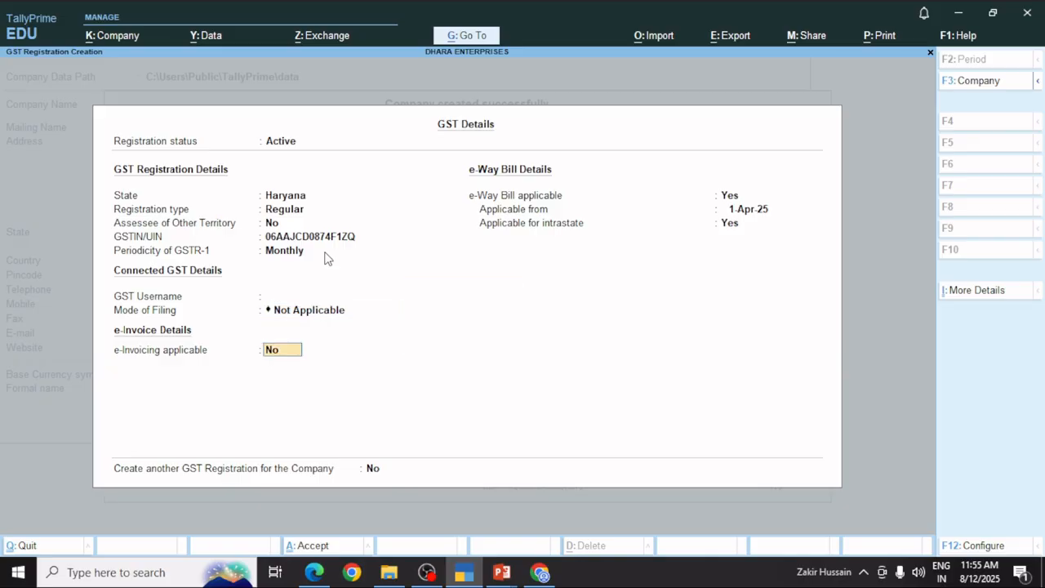
key("Return")
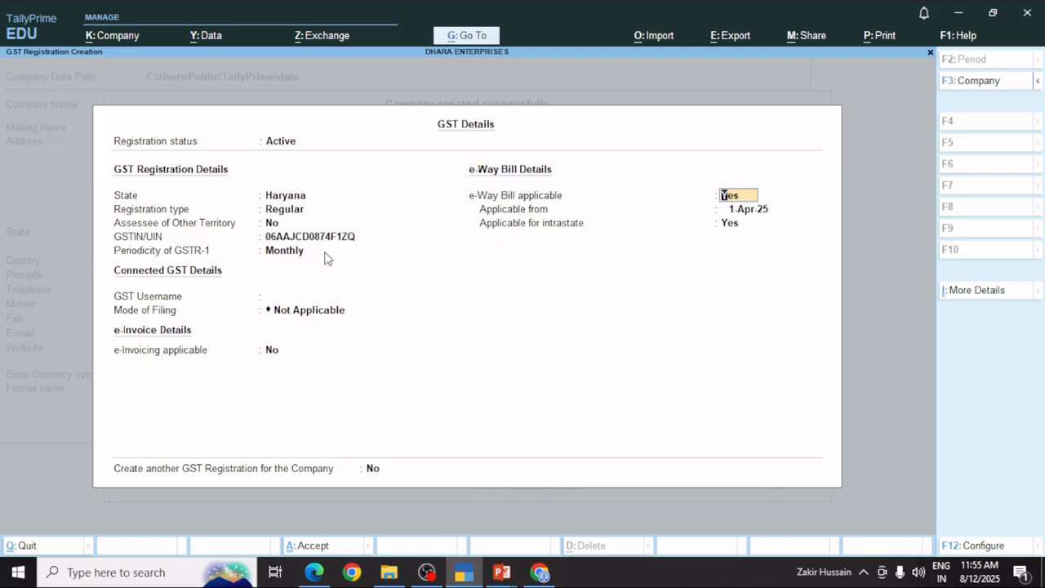
type("no")
key("Return")
key("Return")
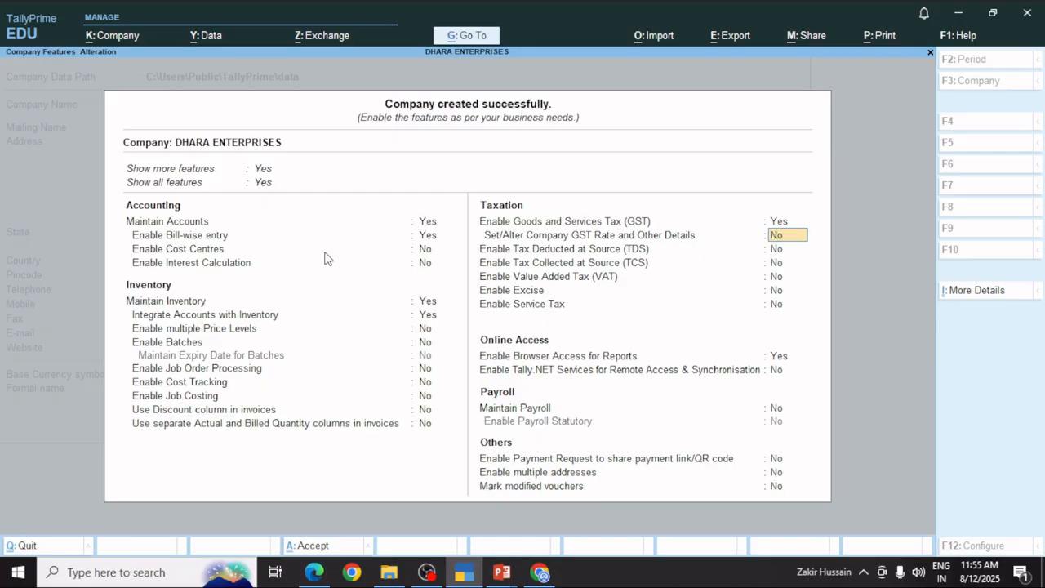
Enable company GST rate details with HSN/SAC 1234, described as Electronic.
type("yes")
key("Return")
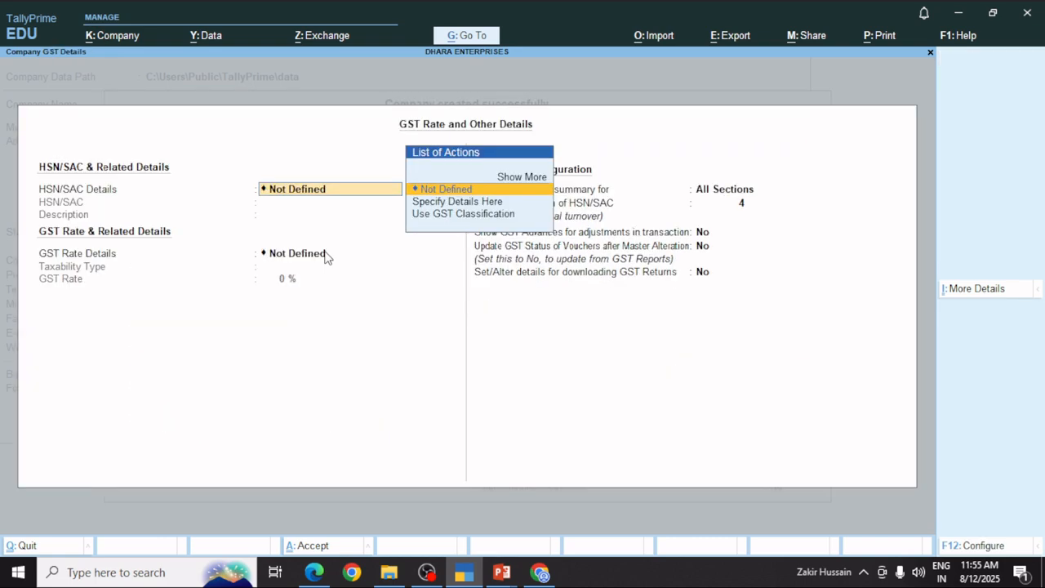
key("Down")
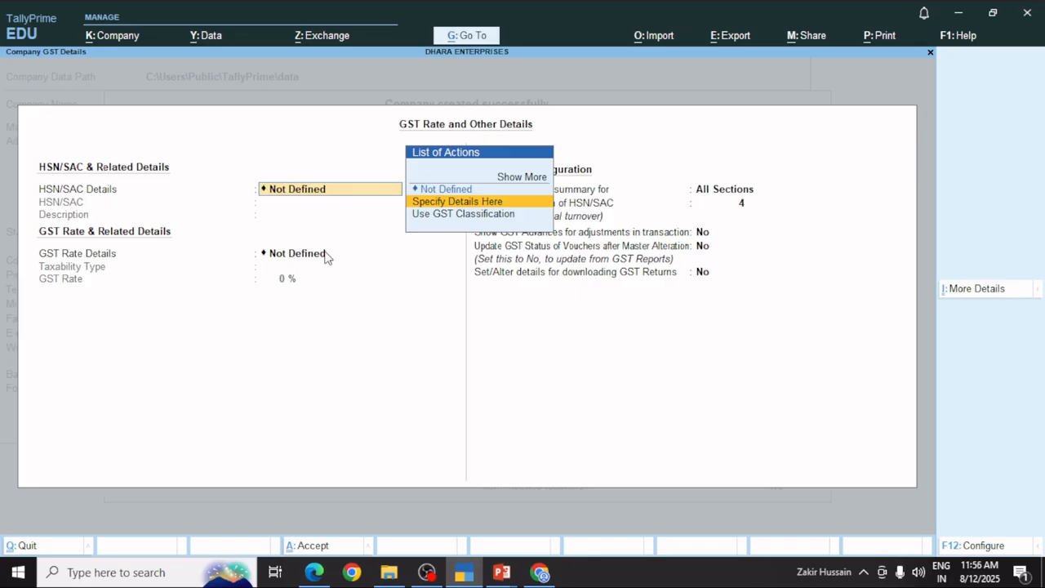
key("Return")
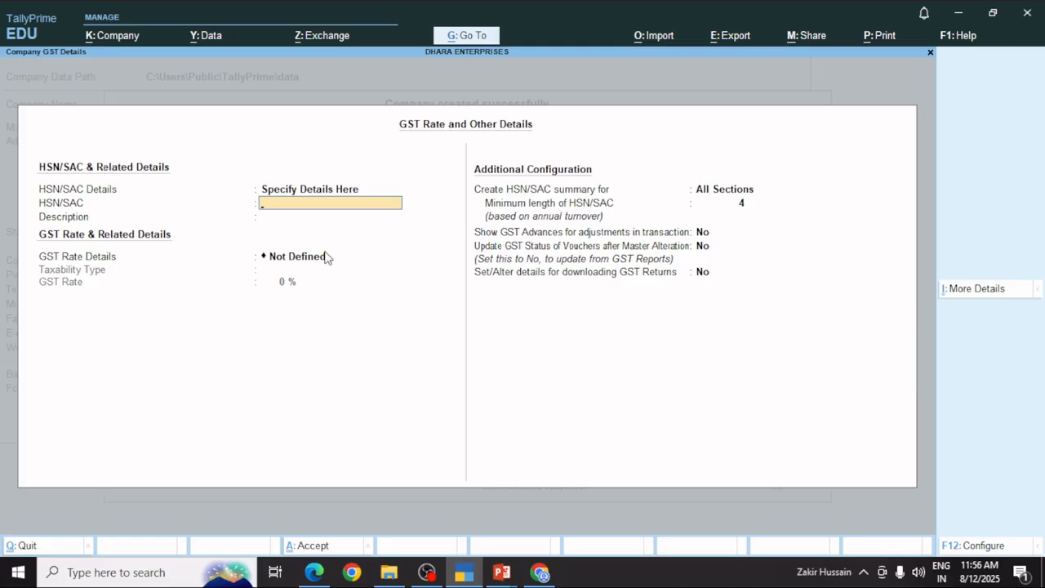
type("1234")
key("Return")
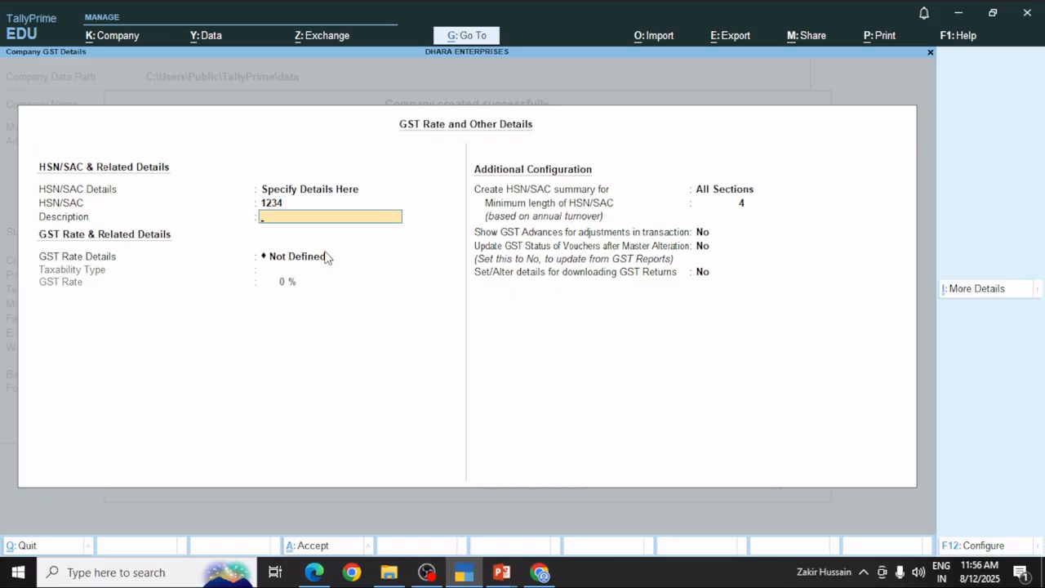
type("Electronic")
key("Return")
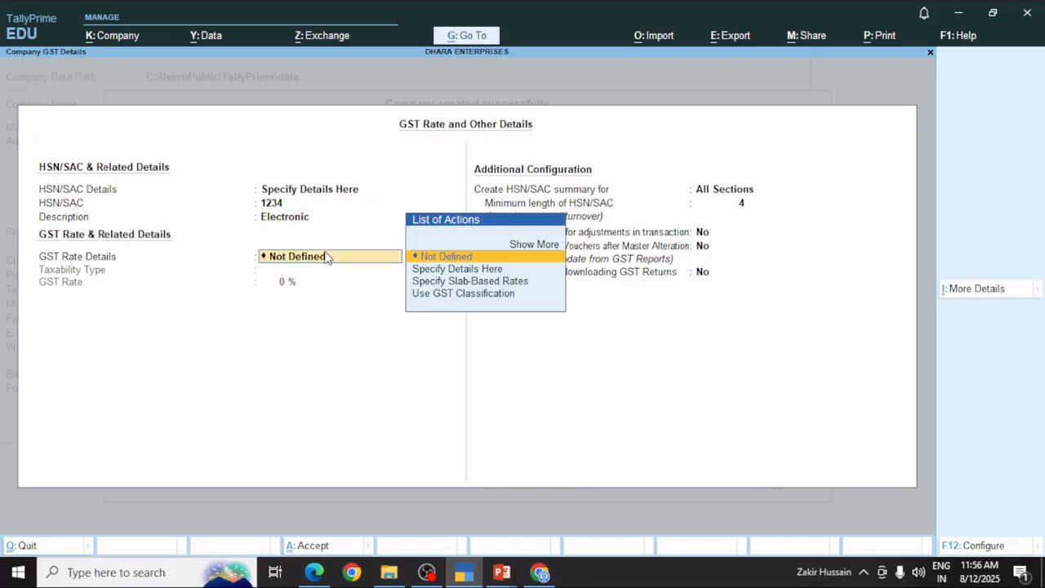
Specify the GST rate as Taxable at 9%, with HSN/SAC summary for All Sections.
key("Down")
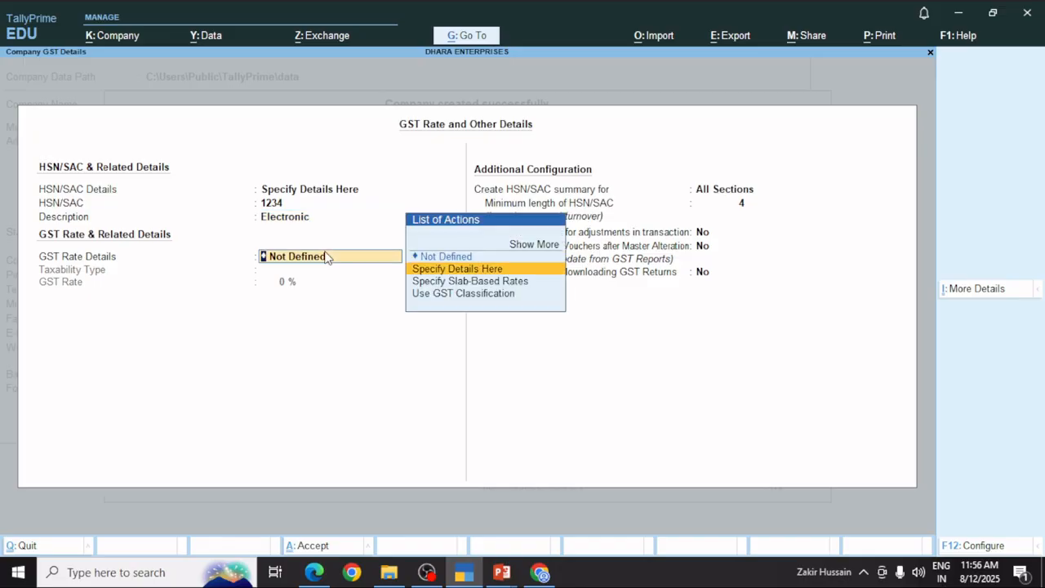
key("Return")
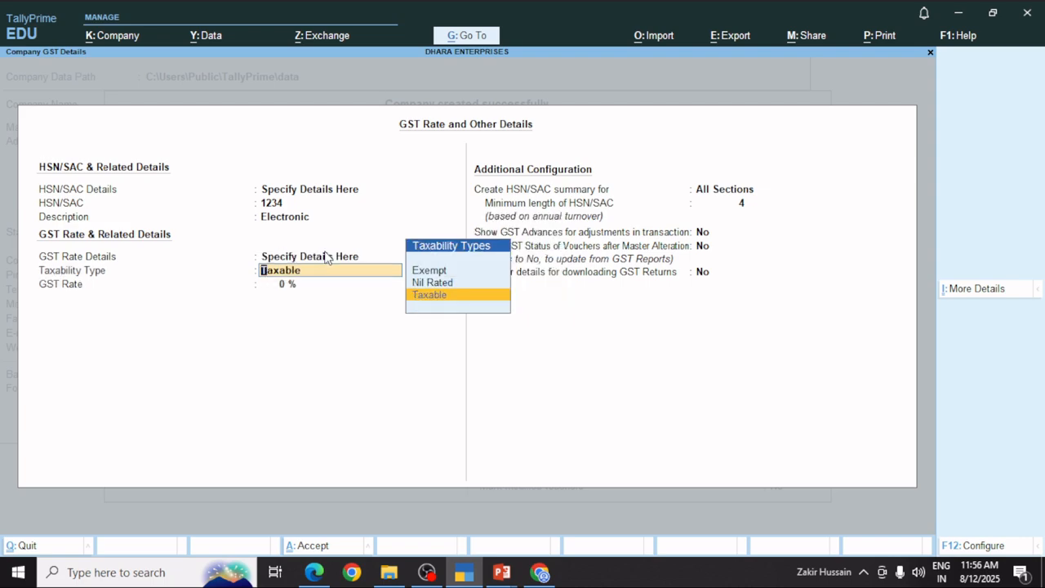
key("Return")
type("9")
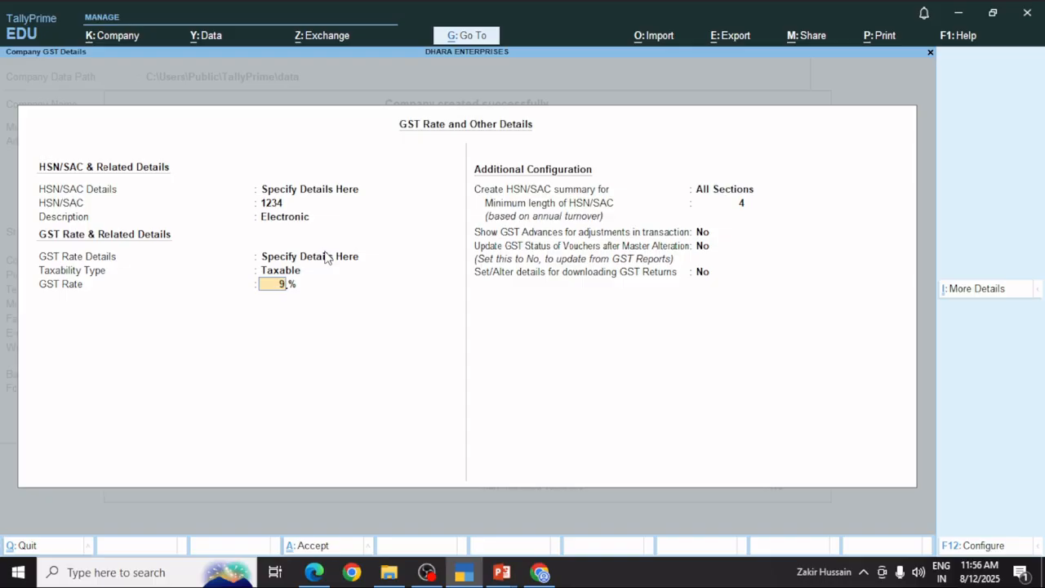
key("Return")
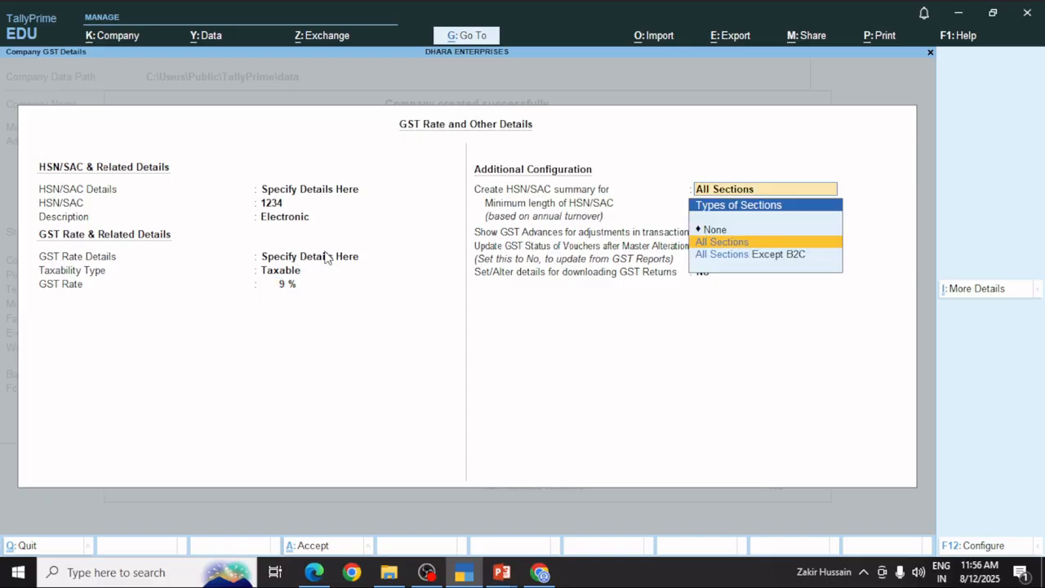
key("Return")
key("Return")
key("Return")
key("Return")
key("Return")
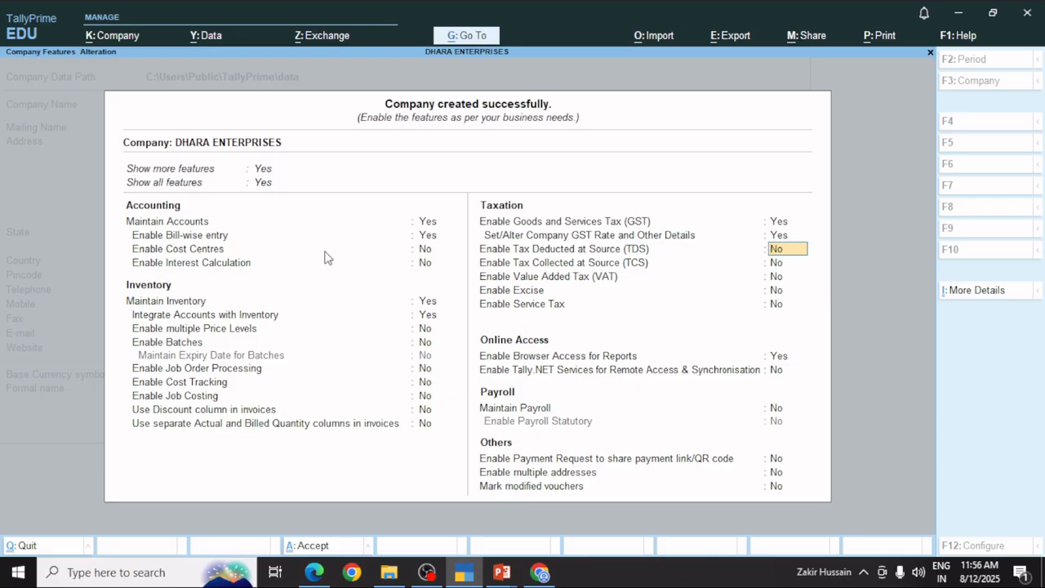
Leave TDS, TCS, VAT and Excise at No and save the company features.
key("Return")
key("Return")
key("Return")
key("Return")
key("Return")
key("Return")
key("Return")
key("Return")
key("Return")
key("Return")
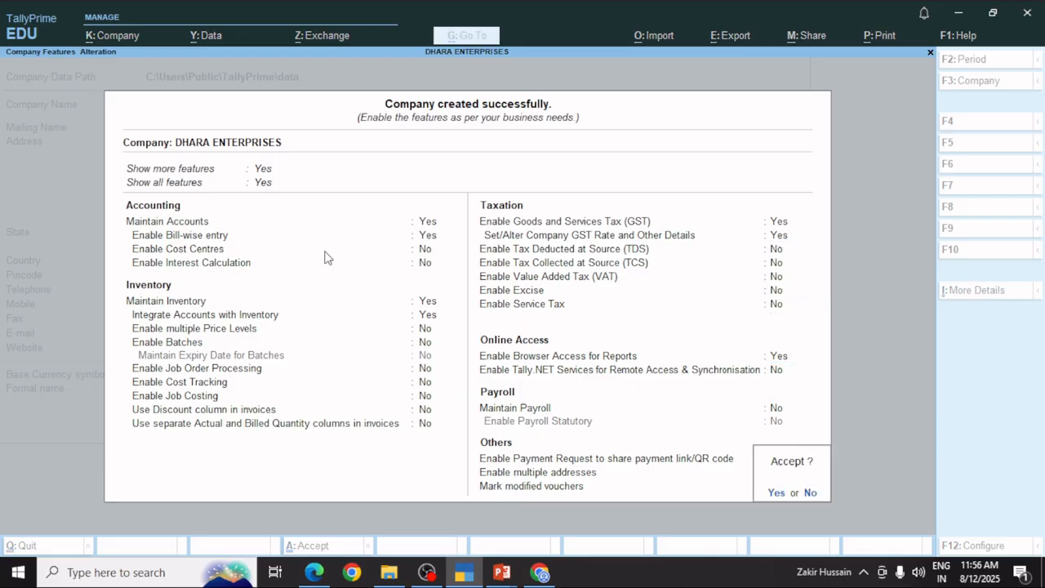
key("y")
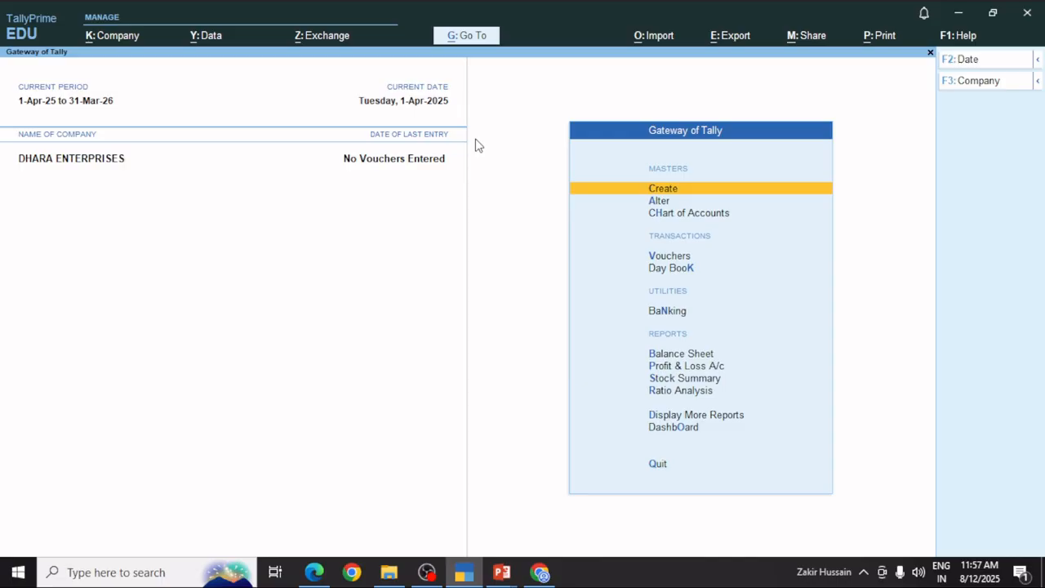
Review the existing groups and ledgers through the Alter list of masters.
key("Down")
key("Return")
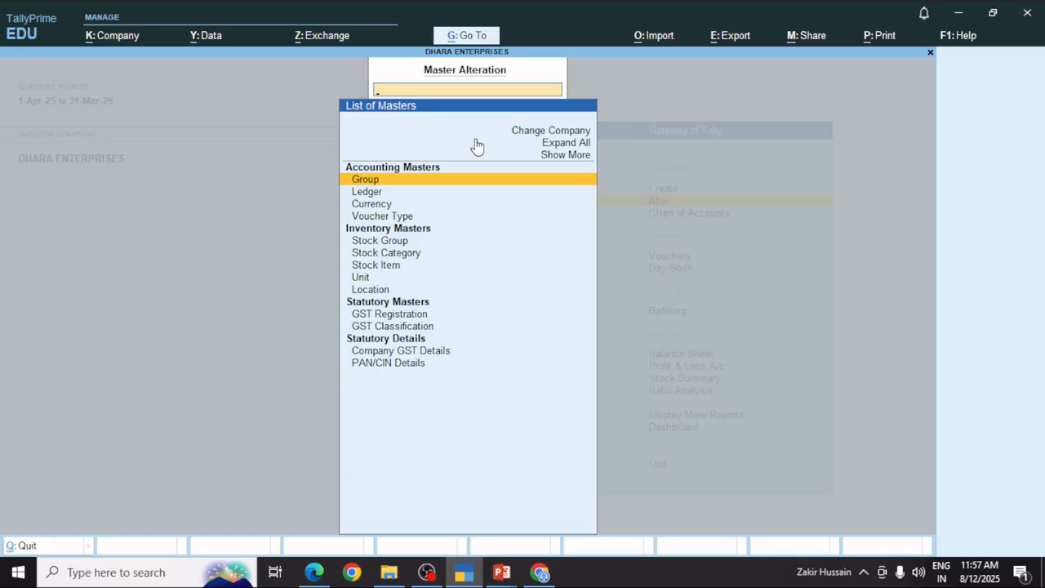
key("Return")
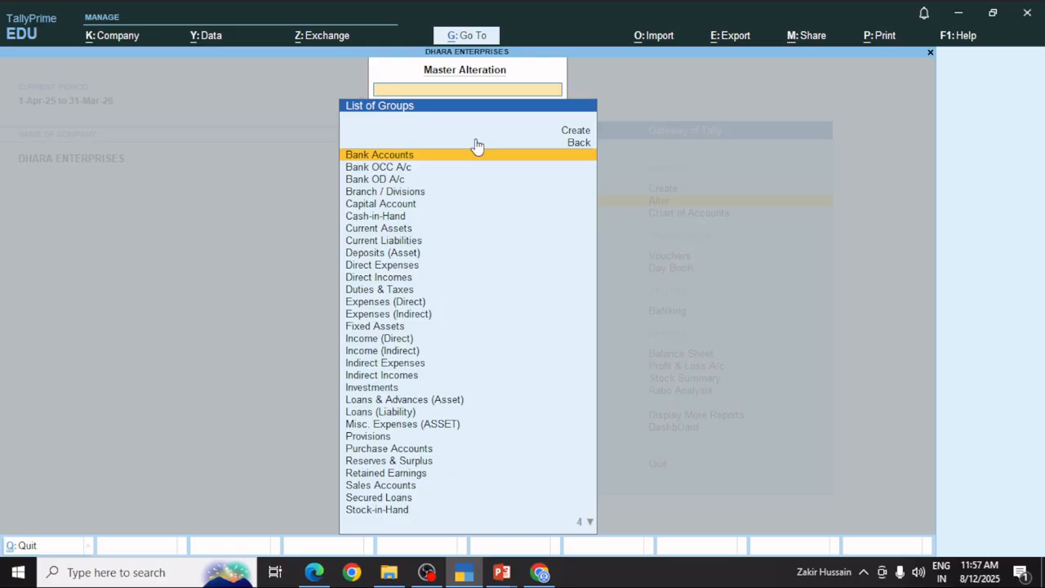
key("Escape")
key("Down")
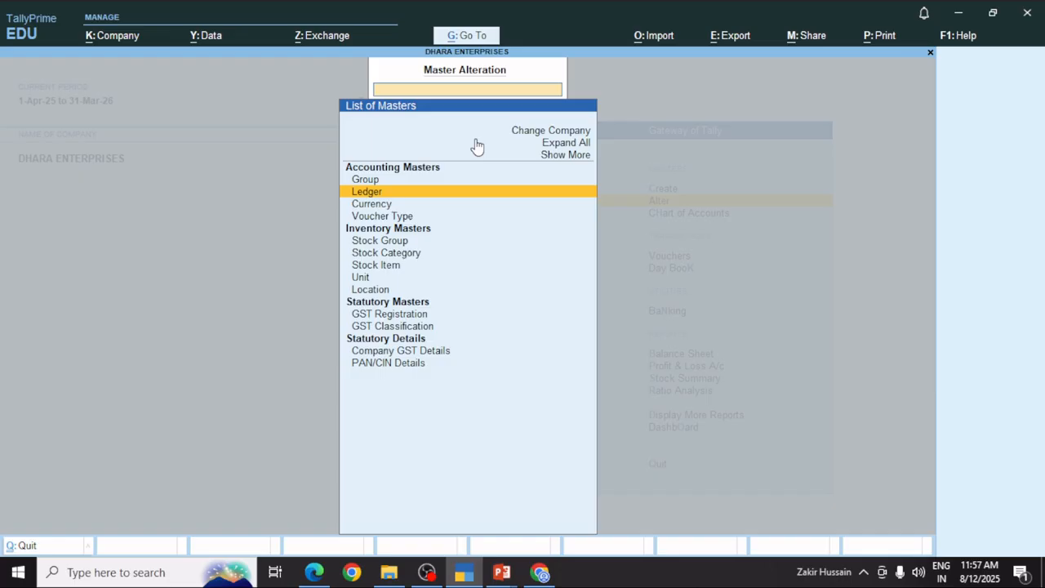
key("Return")
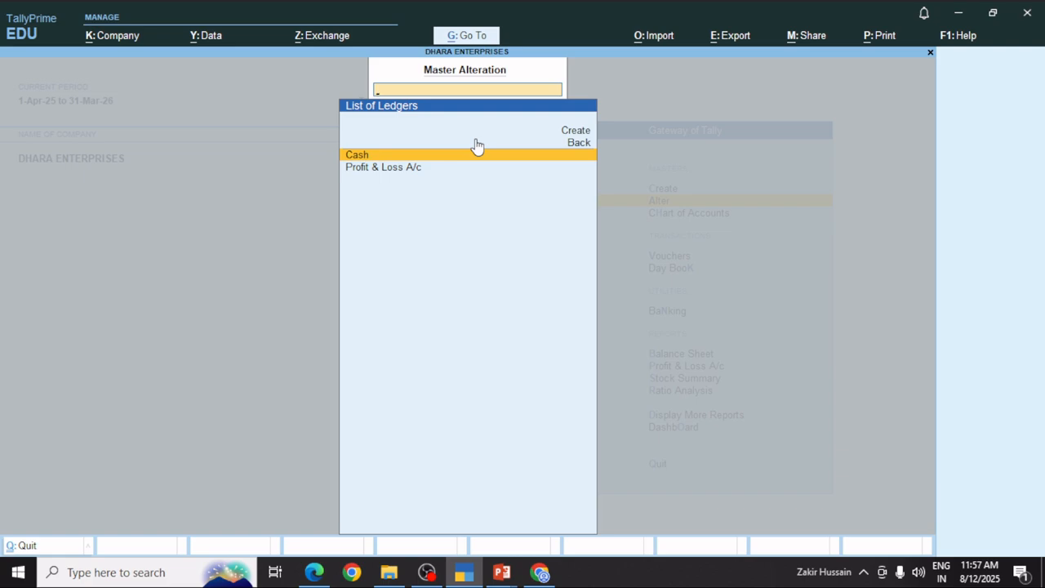
key("Escape")
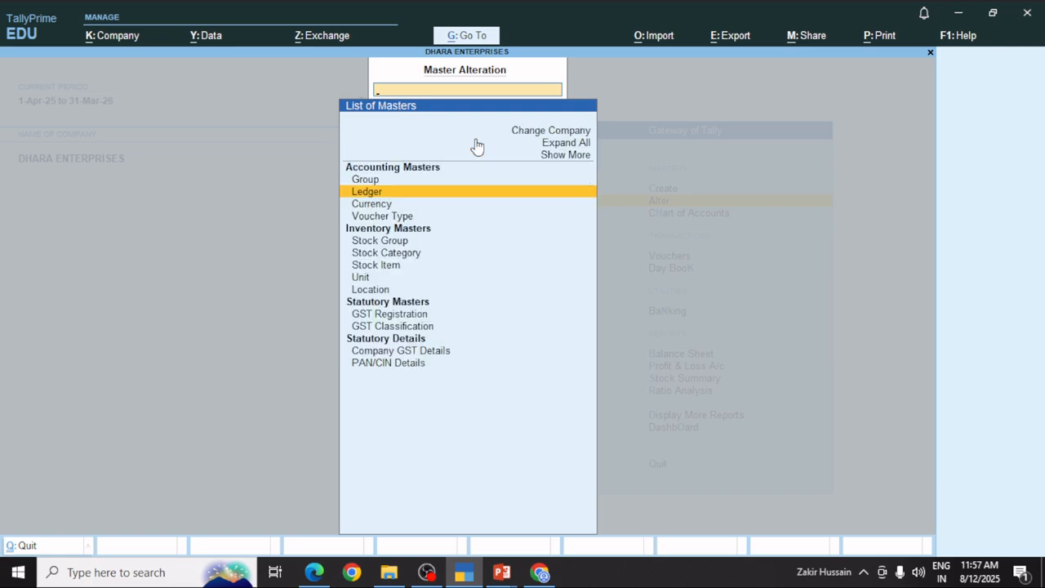
Go back to the Gateway of Tally and open the Create list of masters.
key("Escape")
key("Up")
key("Return")
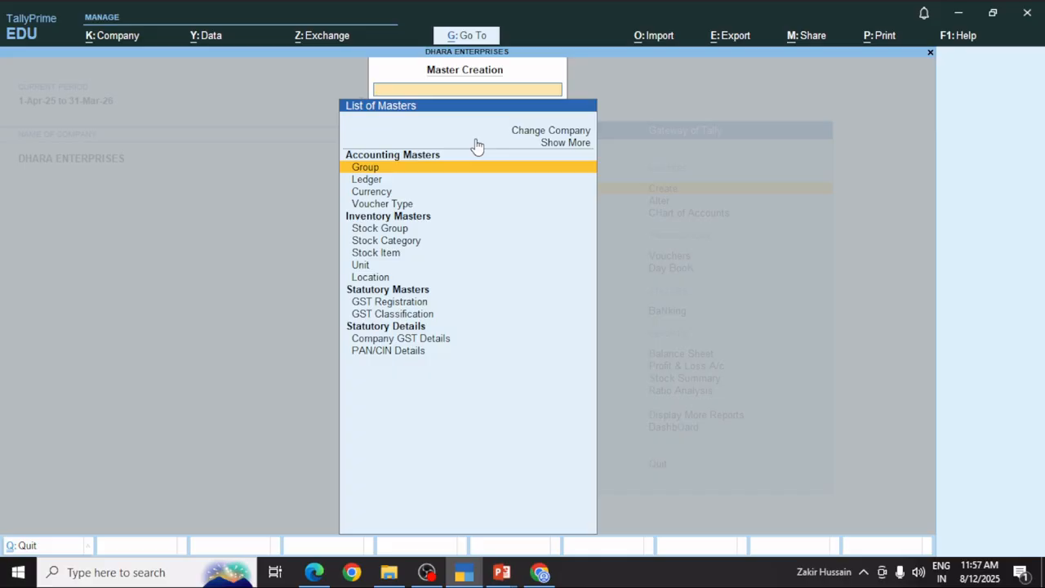
Create the group 'Faridabad Tradres' and exit group creation.
key("Return")
type("Far")
key("BackSpace")
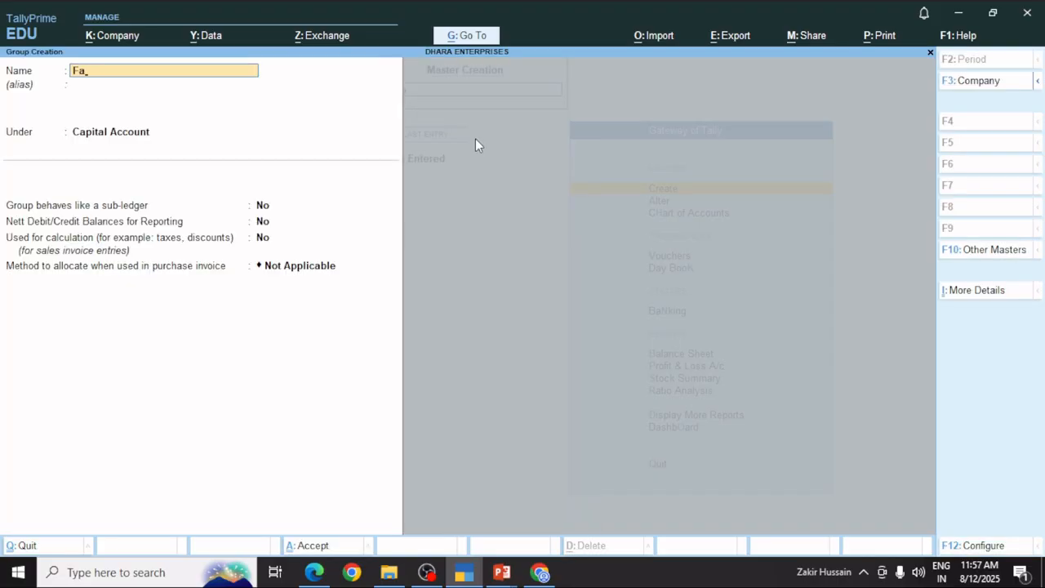
type("ridabad Tradres")
key("Return")
key("Return")
key("Return")
key("Return")
key("Return")
key("Return")
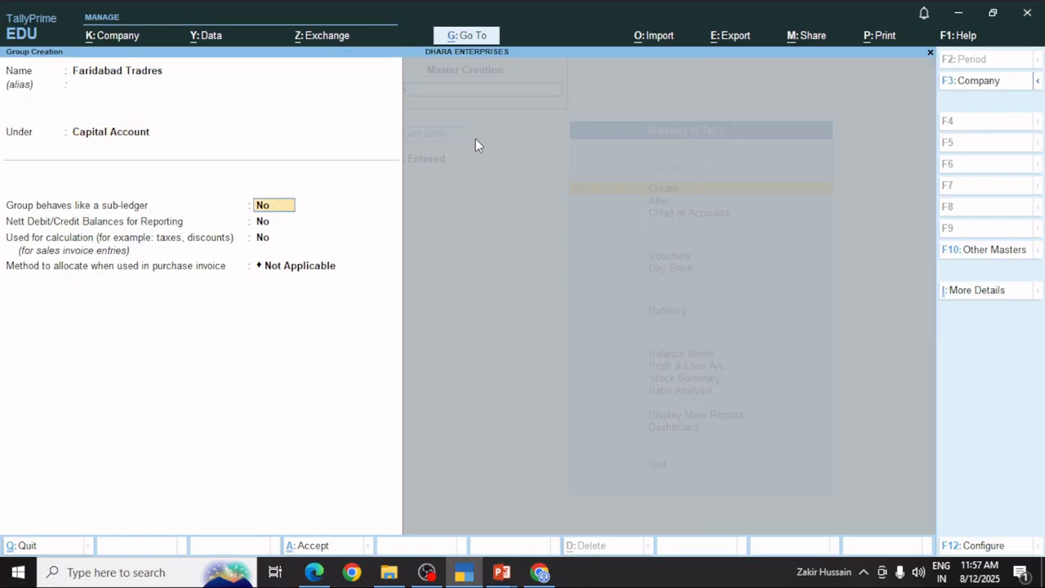
key("Return")
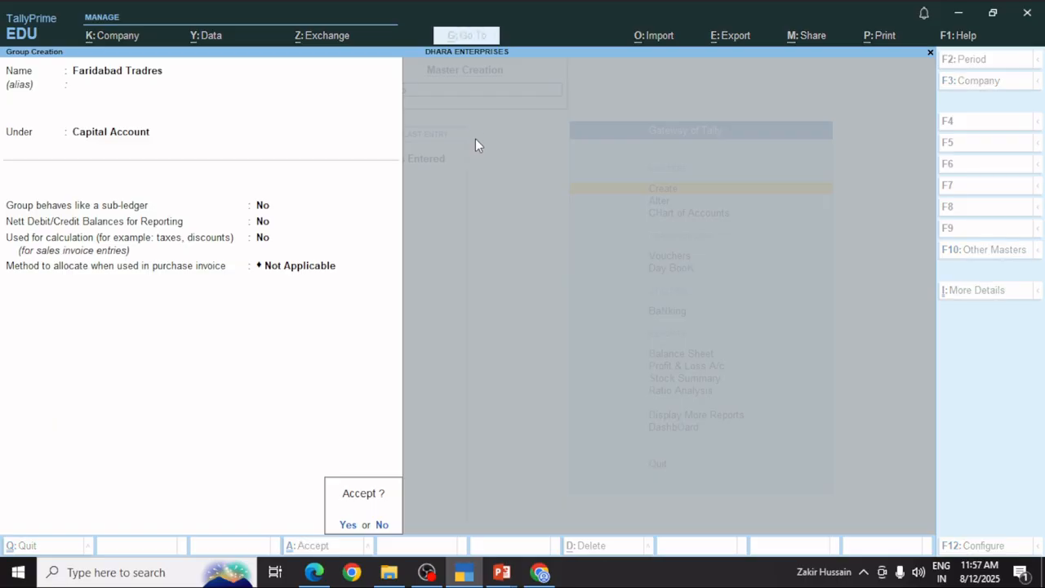
key("Return")
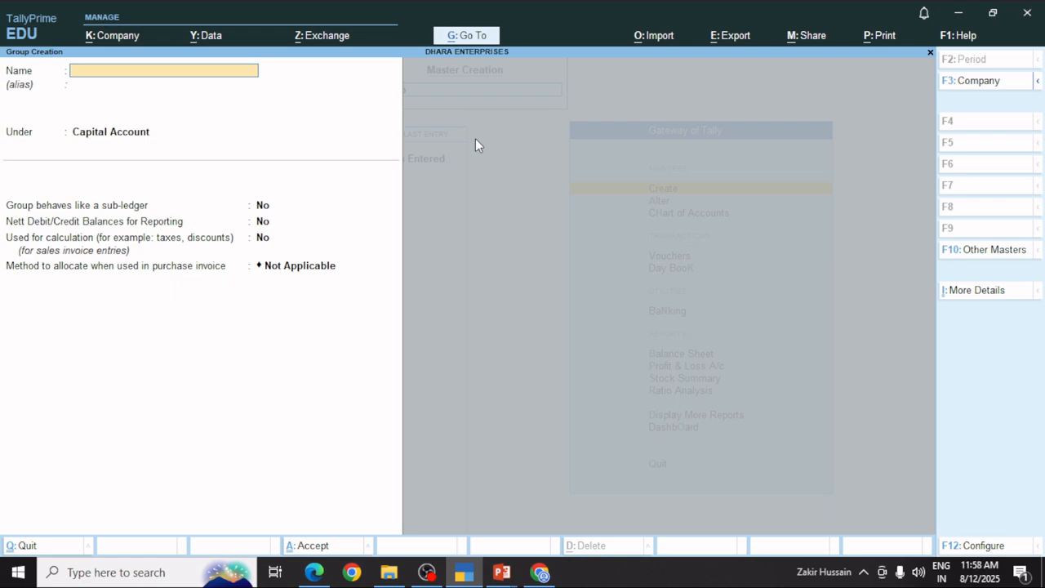
key("Escape")
key("Return")
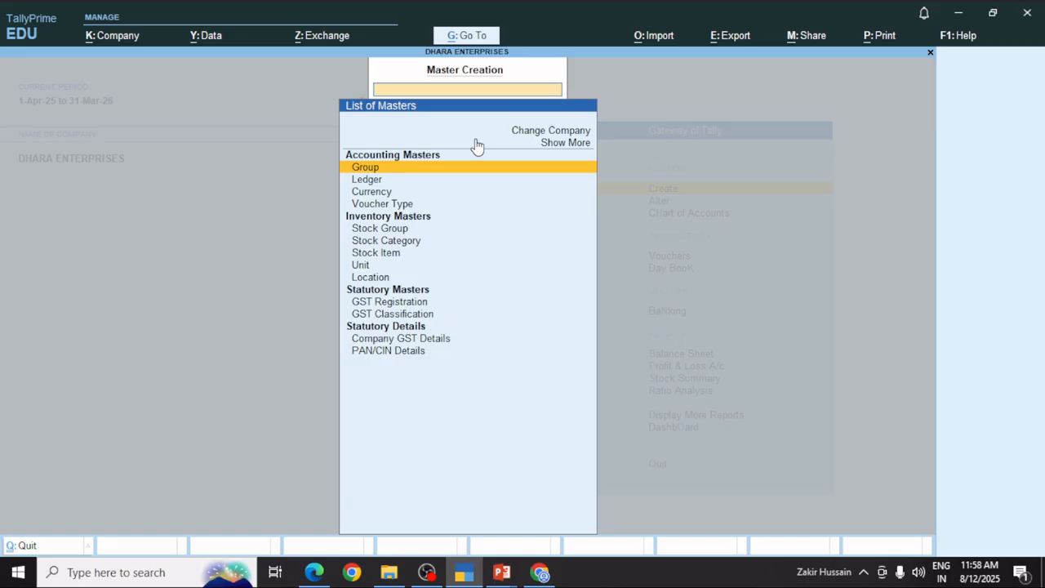
Open a new blank Ledger Creation form, cancelling the quit prompt.
key("Down")
key("Return")
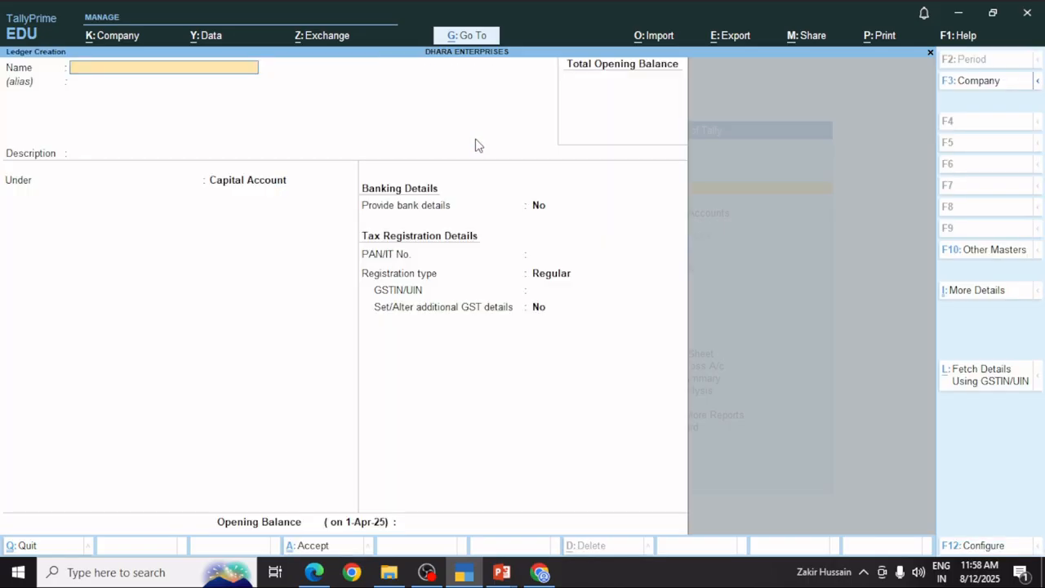
key("Escape")
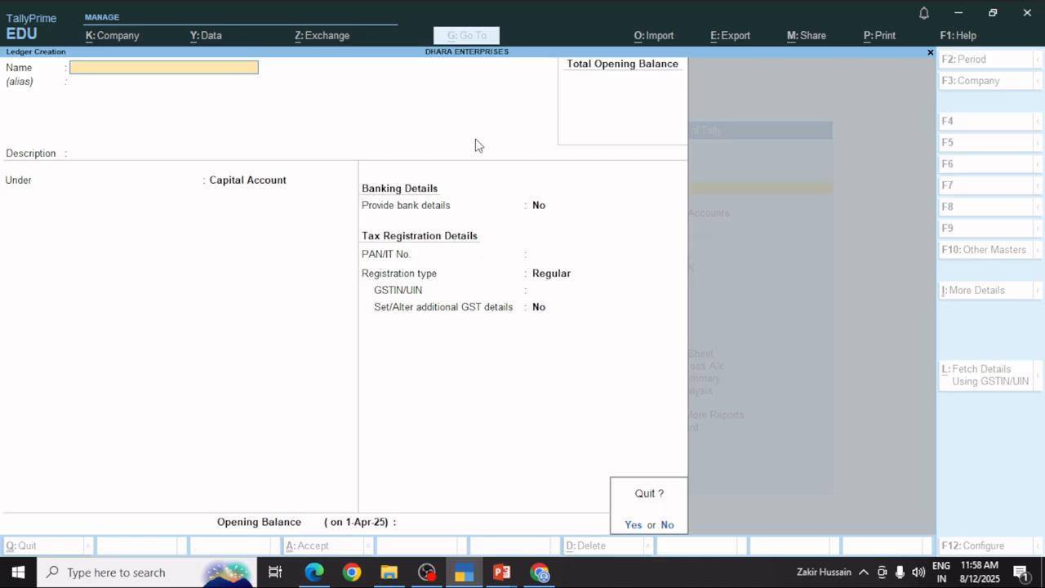
left_click(666, 526)
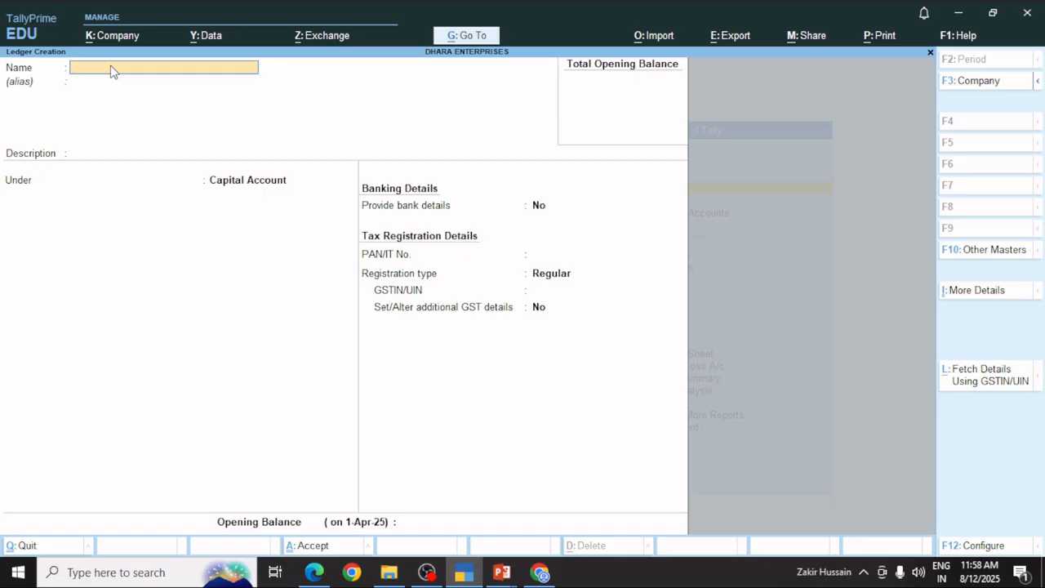
Name the ledger Dhara with description Electronics under Capital Account.
type("Dhara")
key("Return")
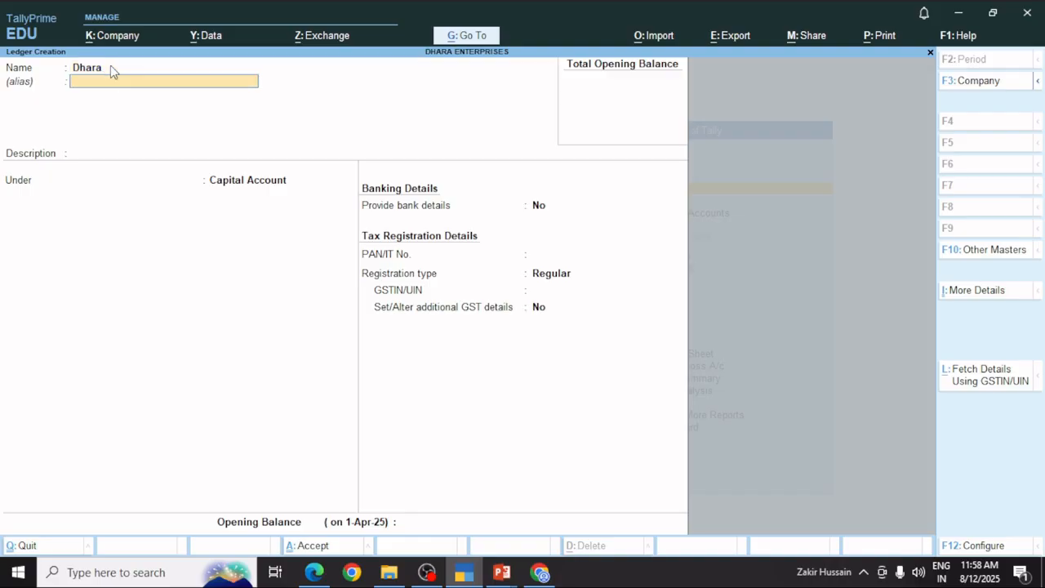
key("BackSpace")
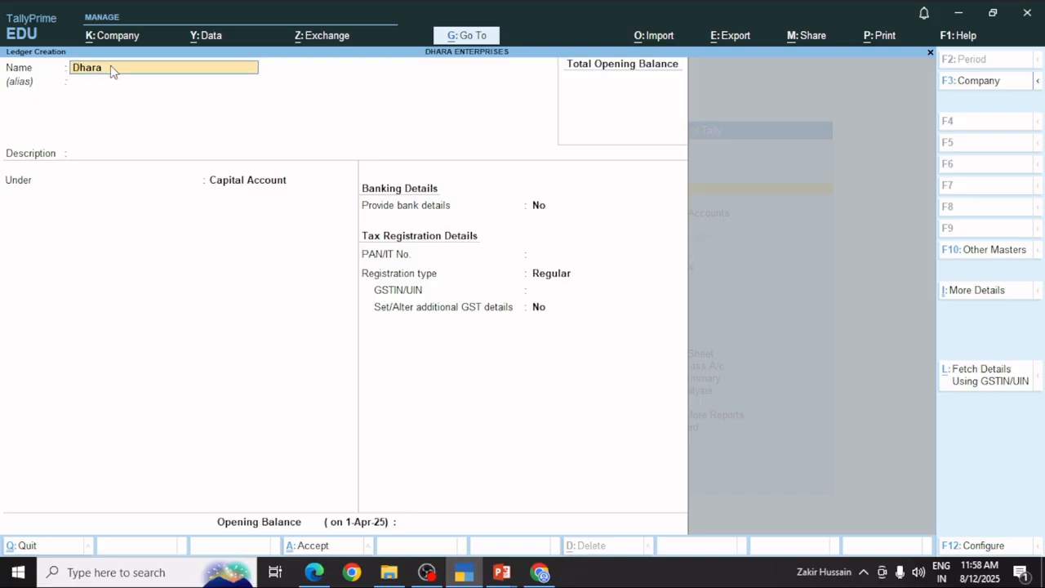
key("Return")
key("Return")
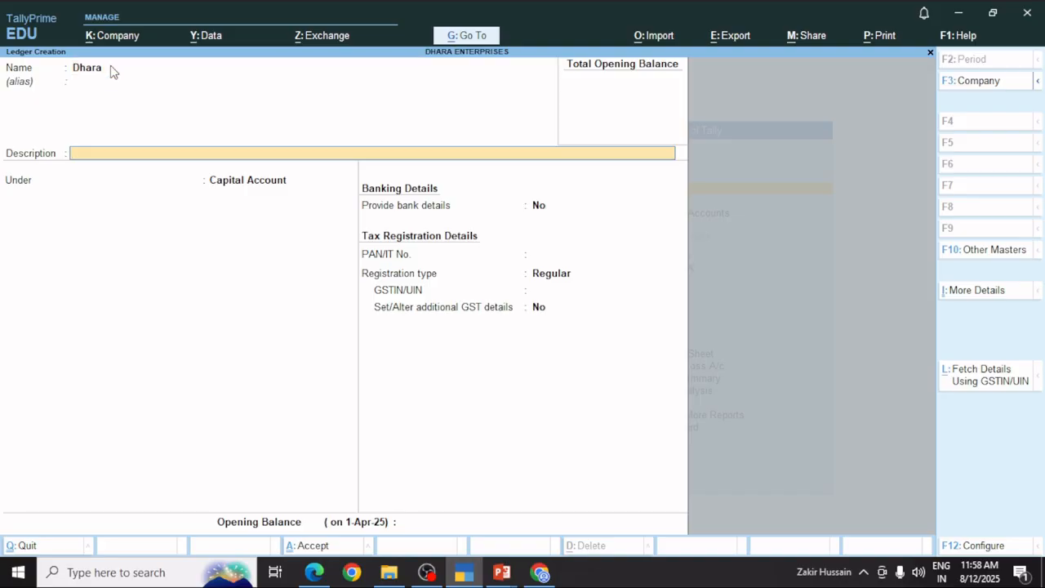
type("Electronics")
key("Return")
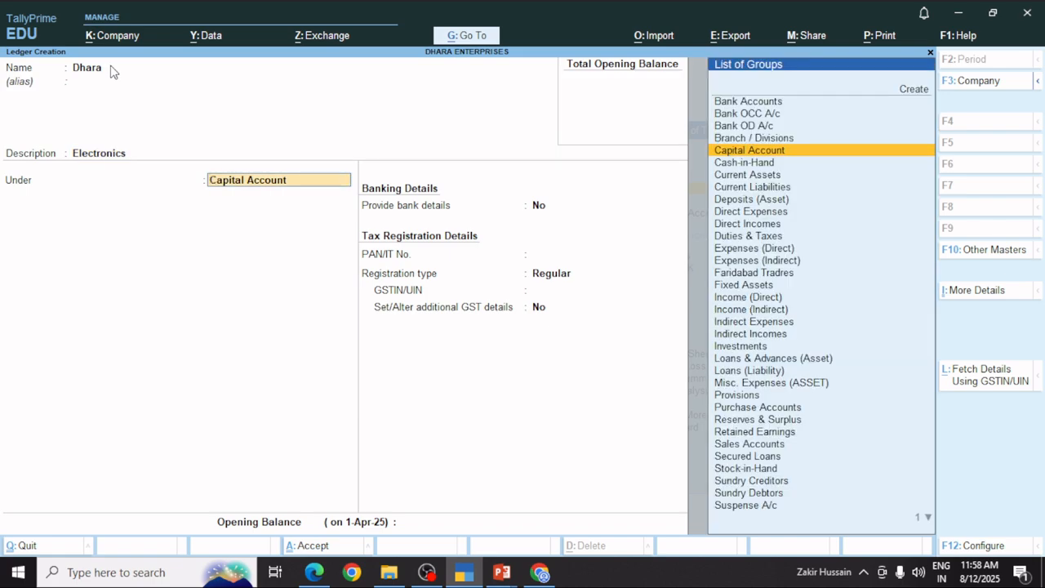
key("Down")
key("Down")
key("Down")
key("Down")
key("Down")
key("Down")
key("Up")
key("Up")
key("Up")
key("Up")
key("Up")
key("Up")
key("Return")
Skip bank and tax details and enter a 1,20,000.00 Cr opening balance.
key("Return")
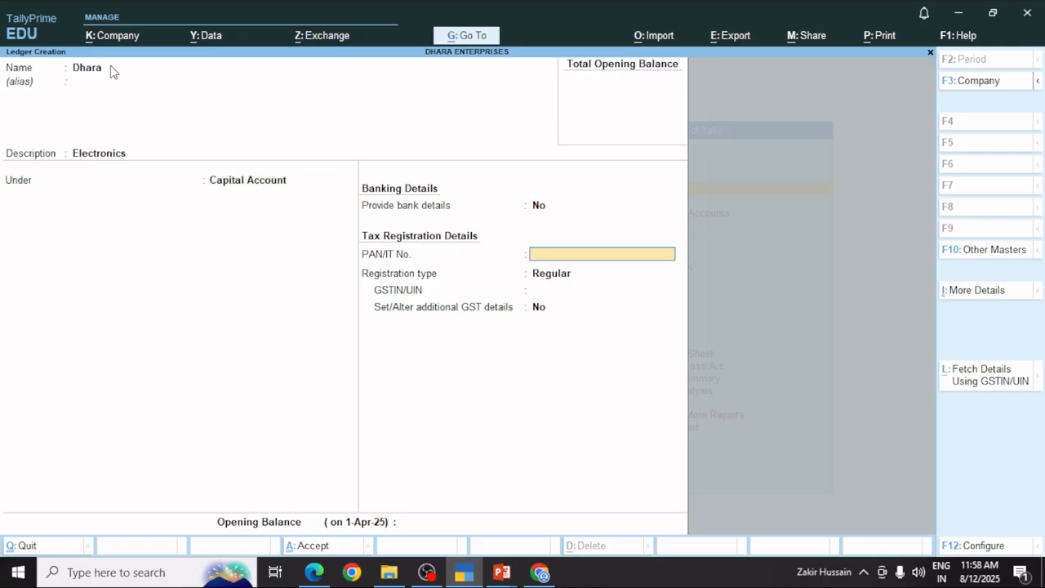
key("Return")
key("Return")
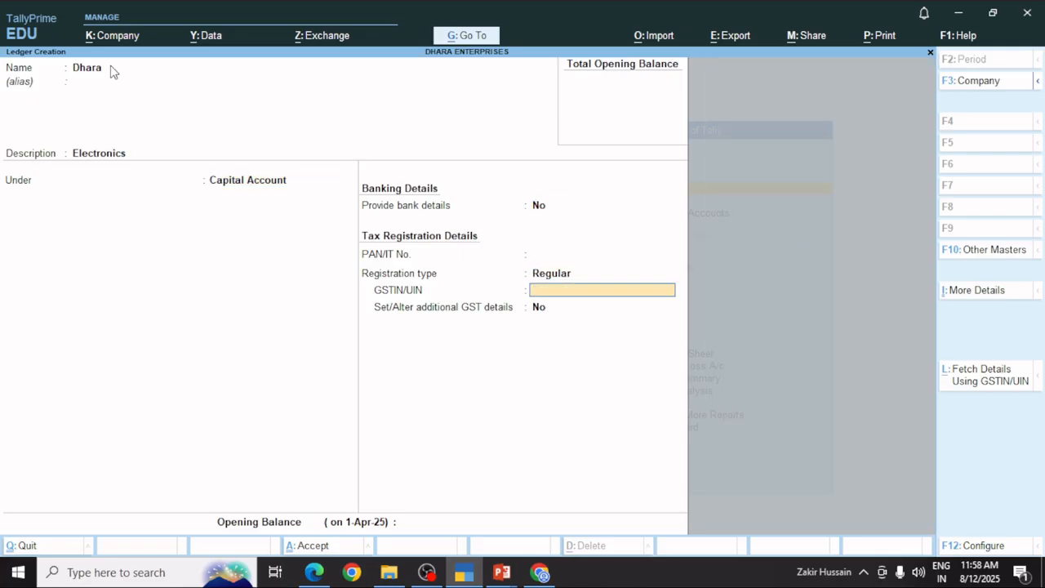
key("Return")
key("Return")
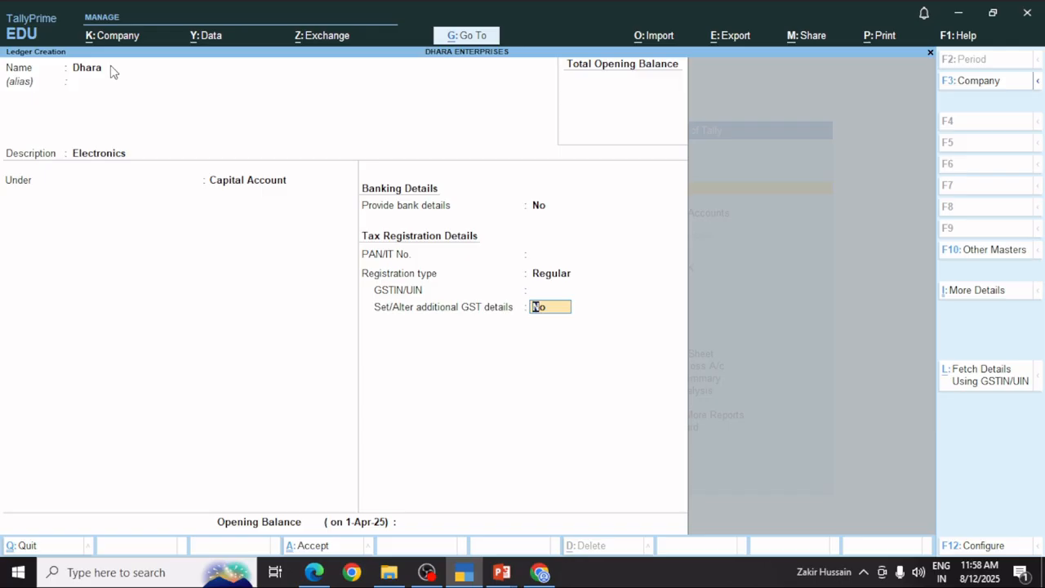
key("Return")
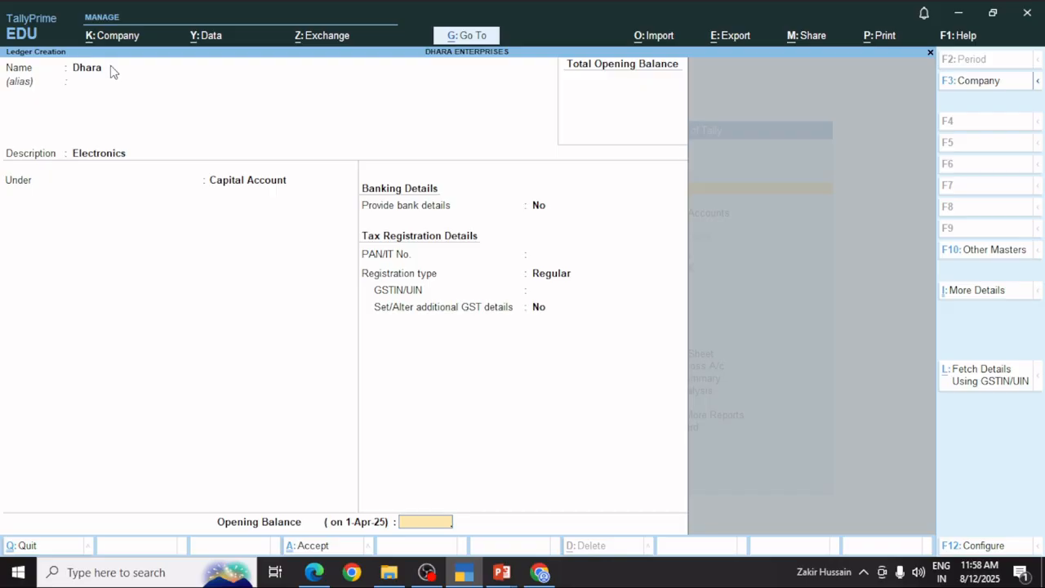
type("20000")
key("Return")
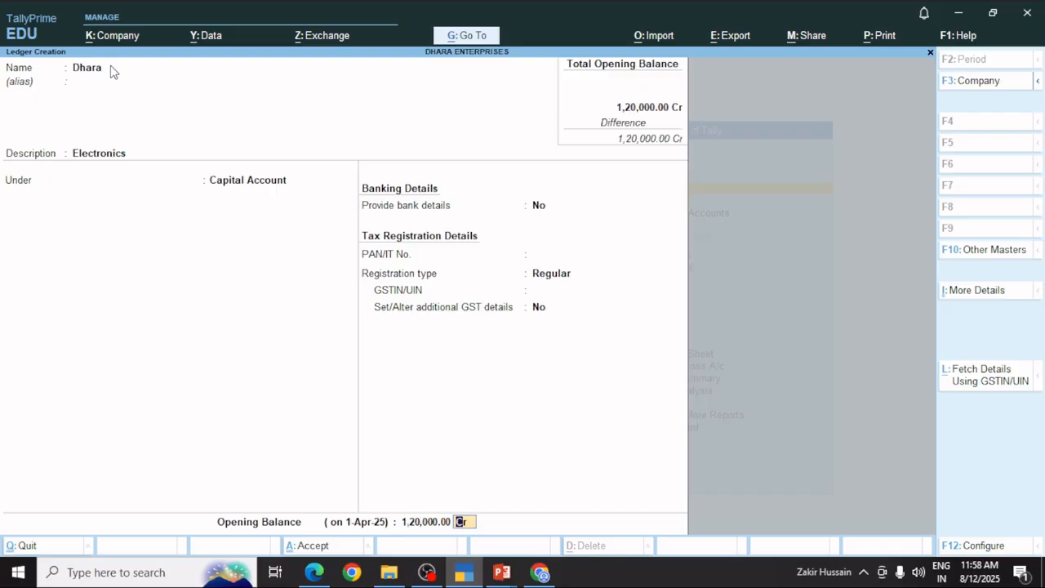
key("Return")
Save Dhara, then start a ledger named HDFC Bank under Bank Accounts.
key("Return")
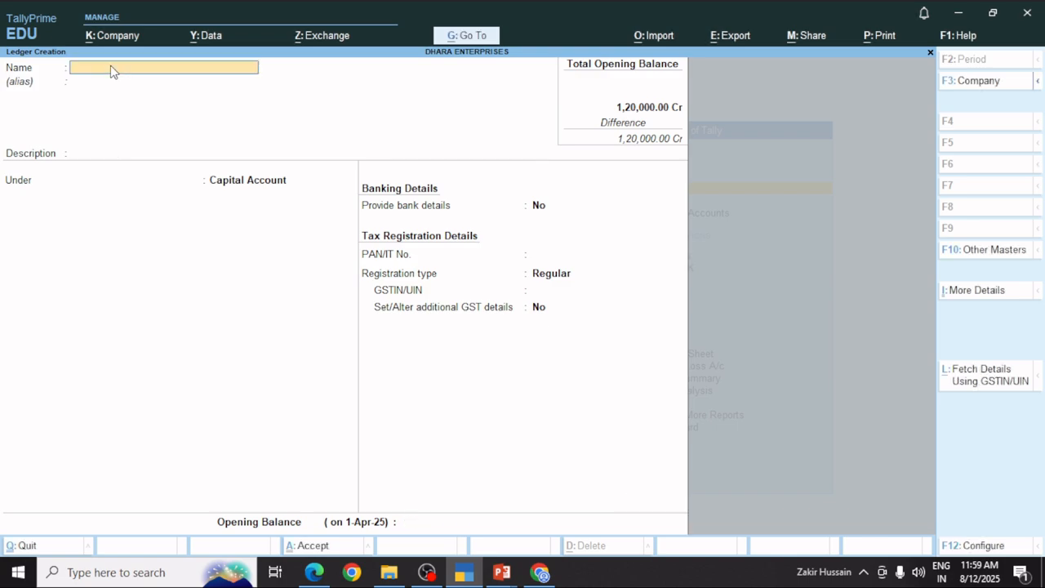
type("Bank Accoun")
key("BackSpace")
key("BackSpace")
key("BackSpace")
key("BackSpace")
key("BackSpace")
key("BackSpace")
key("BackSpace")
key("BackSpace")
key("BackSpace")
key("BackSpace")
key("BackSpace")
type("HDFC Bank")
key("Return")
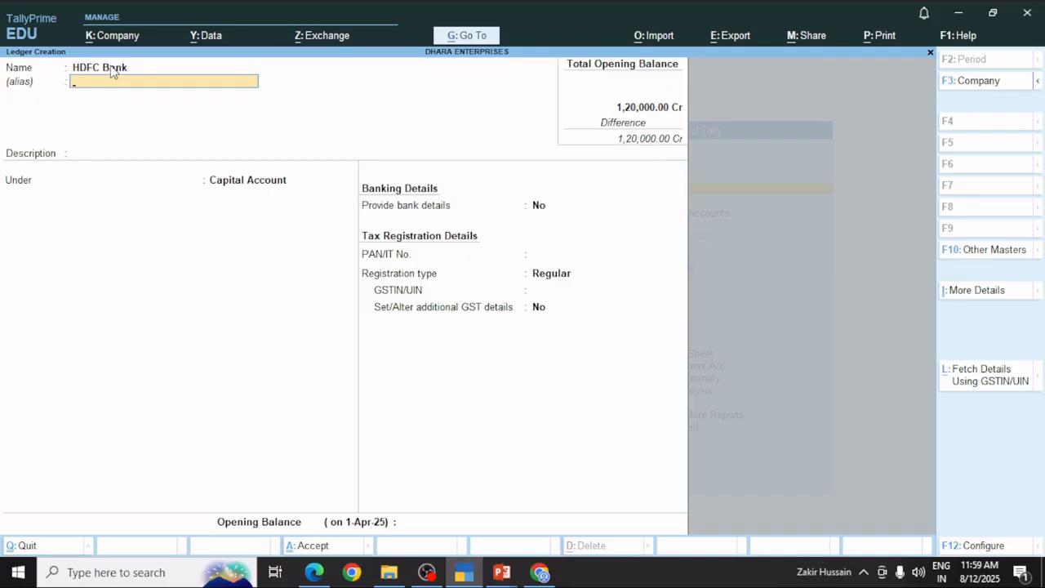
key("Return")
key("Return")
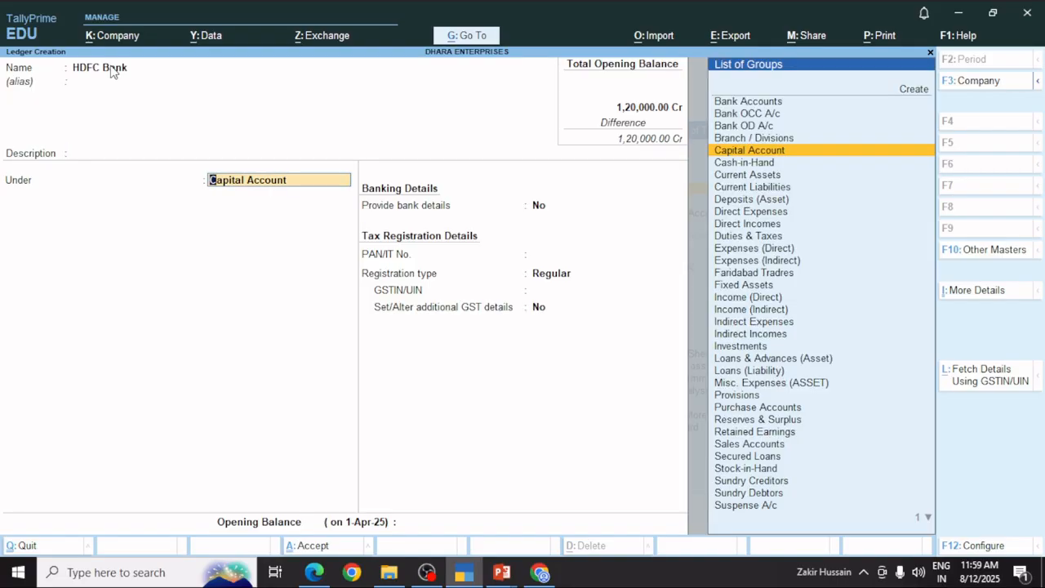
key("Up")
key("Up")
key("Up")
key("Up")
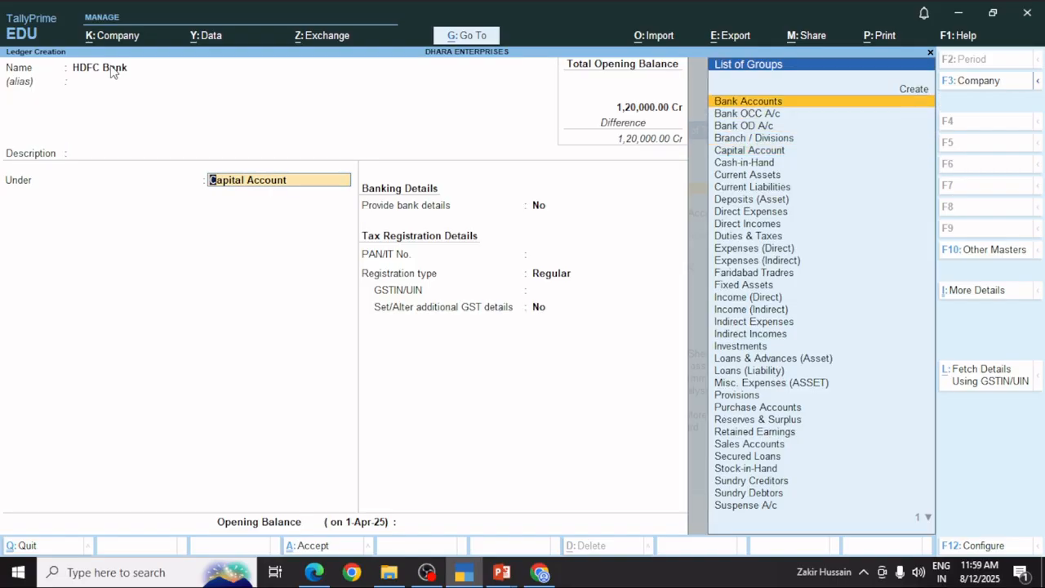
key("Return")
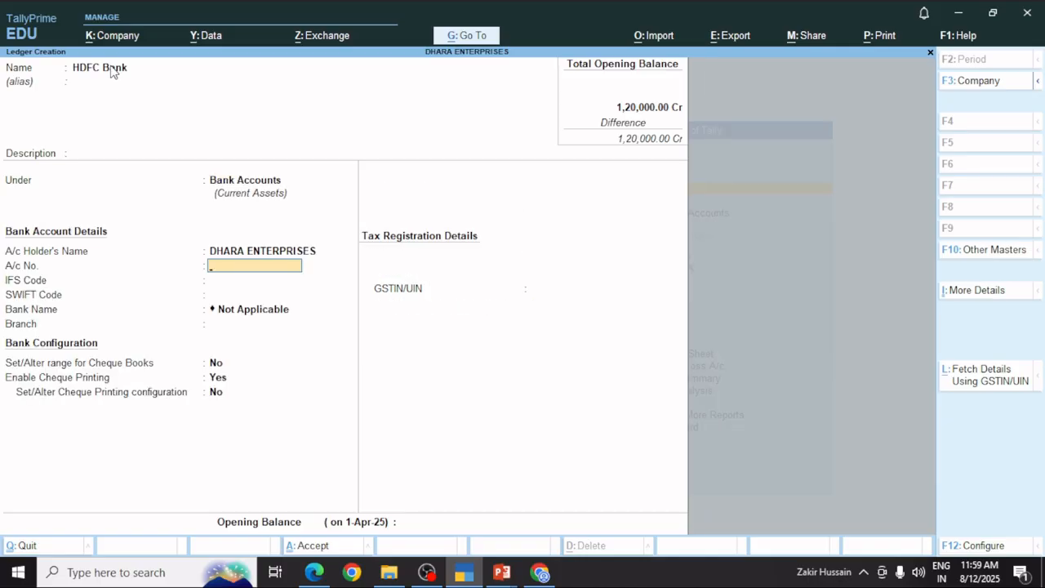
Skip the bank, cheque and GSTIN fields and save HDFC Bank with 55,000.00 Dr opening balance.
key("Return")
key("Return")
key("Return")
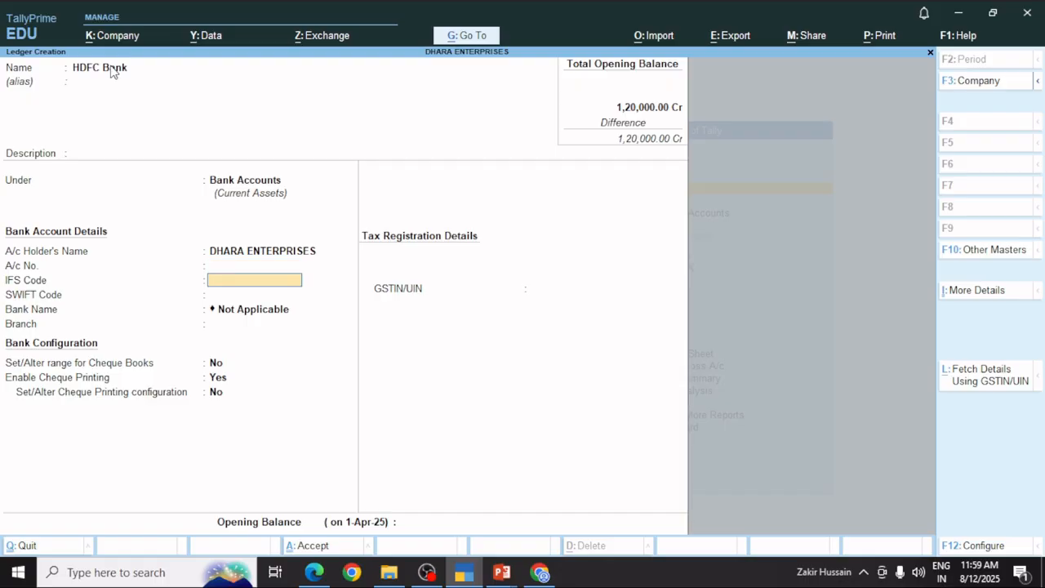
key("Return")
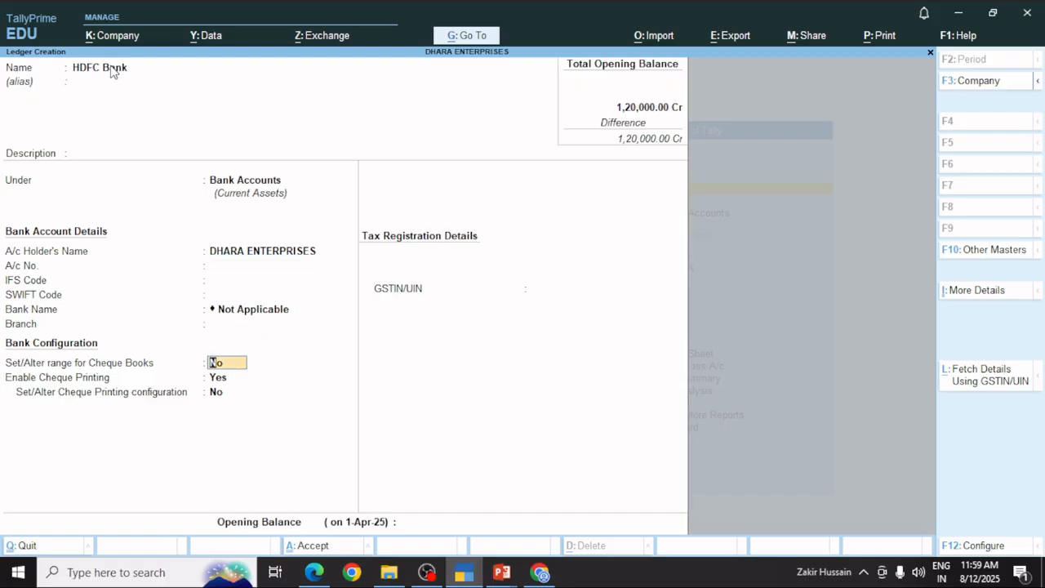
key("Return")
key("Return")
key("Return")
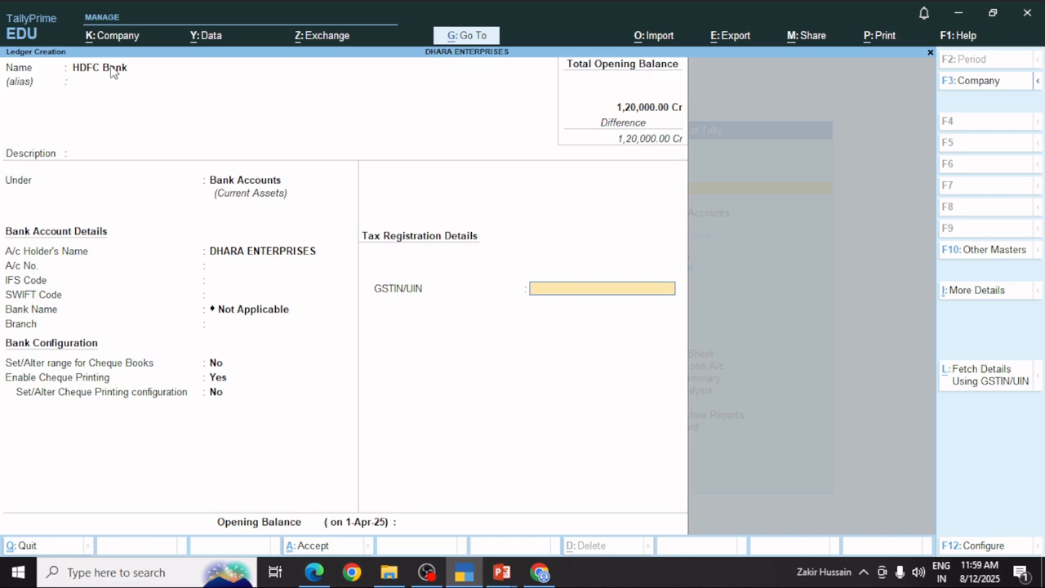
key("Return")
key("Return")
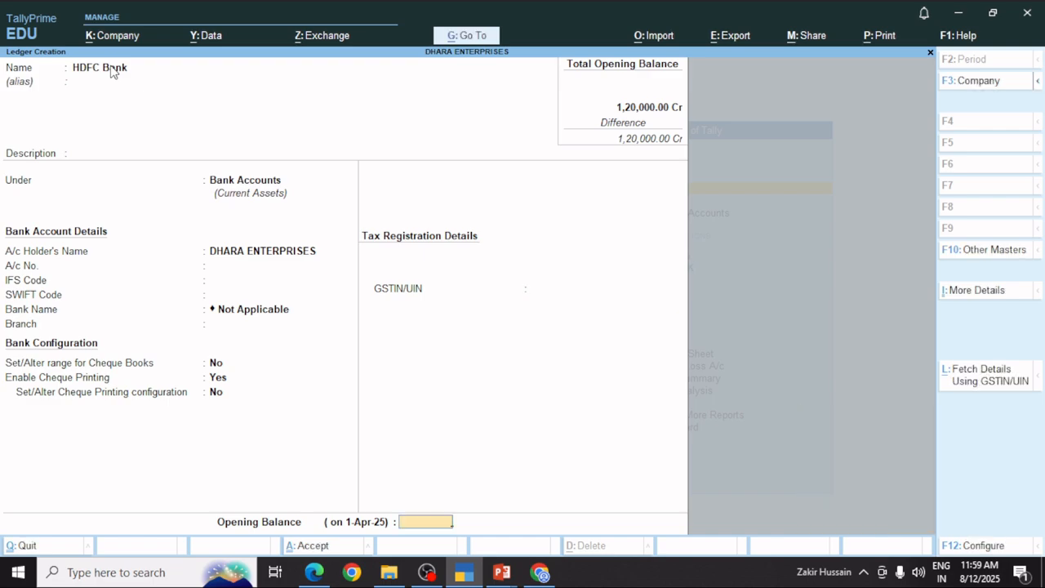
type("55000")
key("Return")
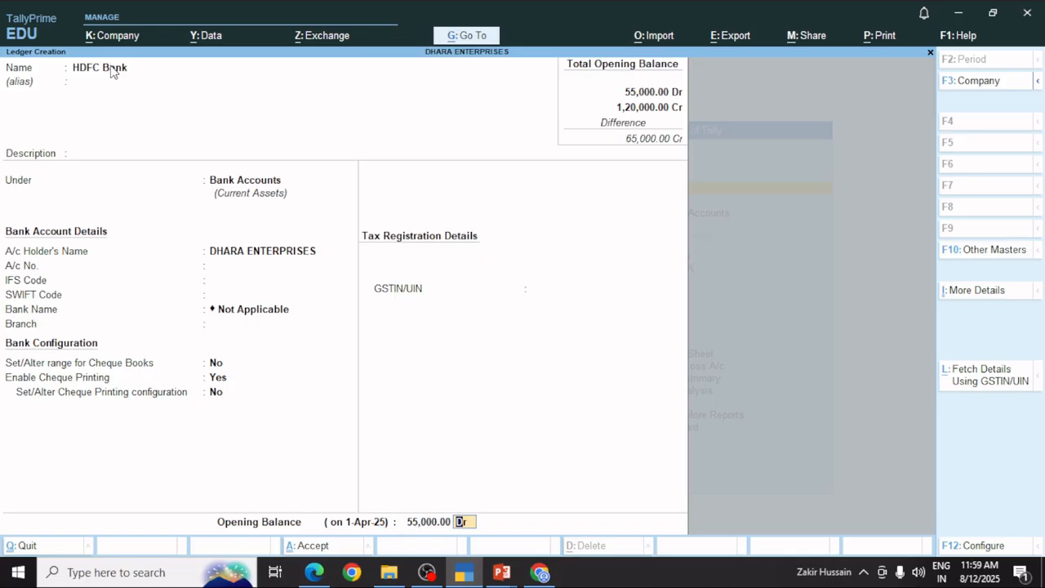
key("Return")
key("y")
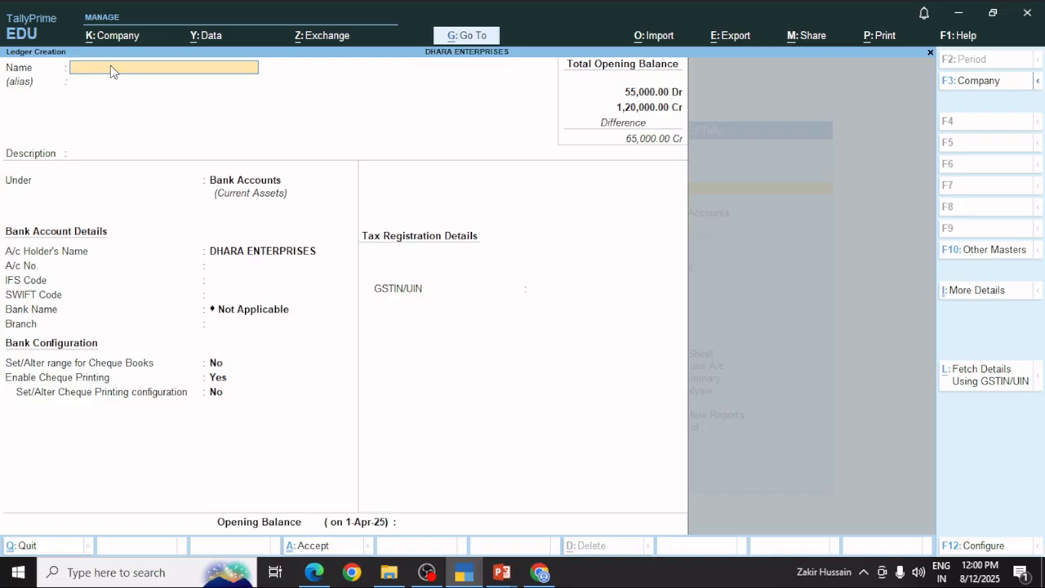
Start a ledger named MAchin placed under Fixed Assets.
type("C")
key("BackSpace")
type("MAchin")
key("Return")
key("Return")
key("Return")
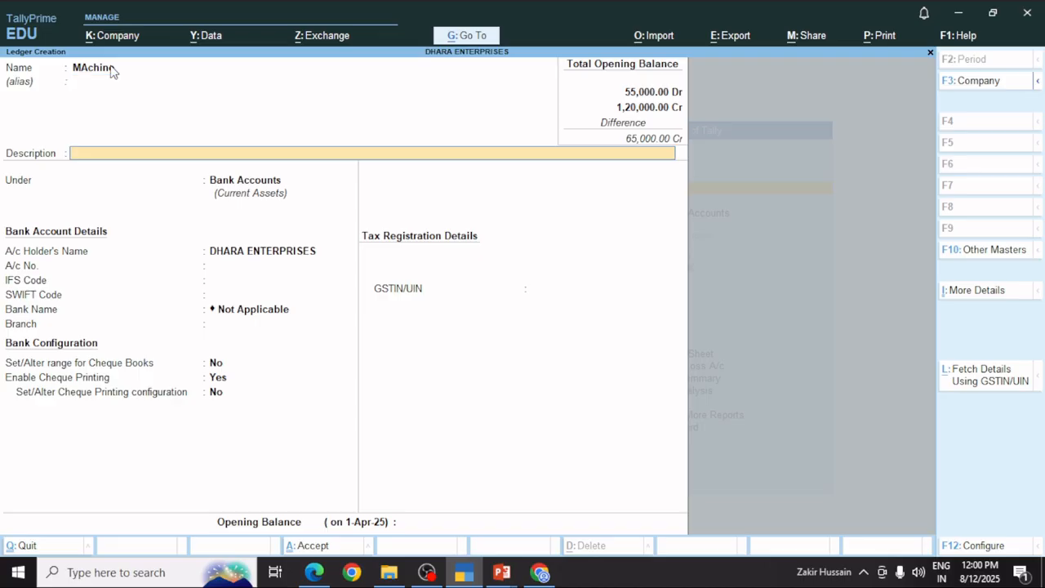
key("Down")
key("Down")
key("Down")
key("Down")
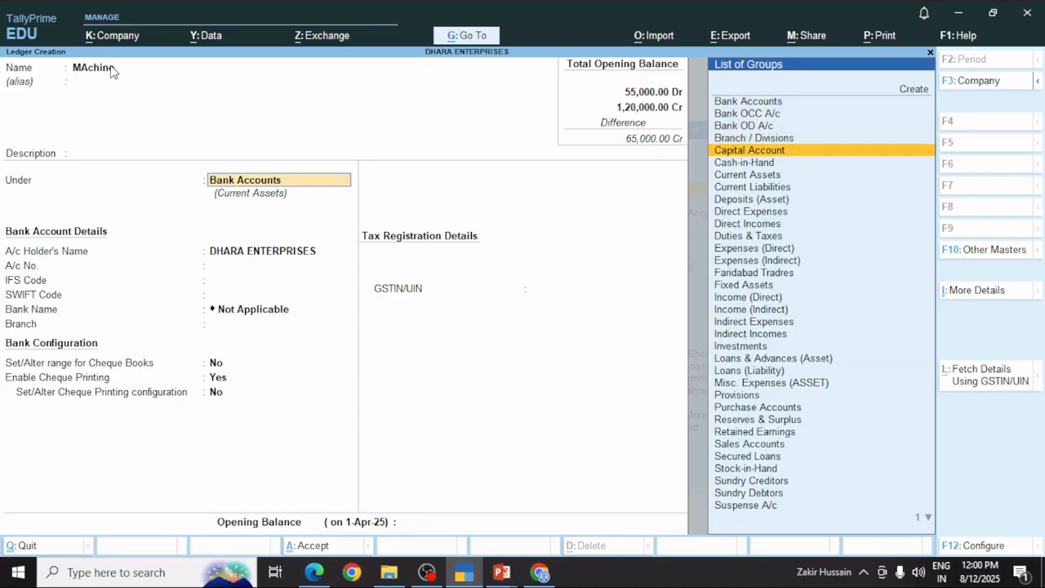
key("Down")
key("Down")
key("Down")
key("Down")
key("Down")
key("Down")
key("Down")
key("Down")
key("Down")
key("Down")
key("Down")
key("Return")
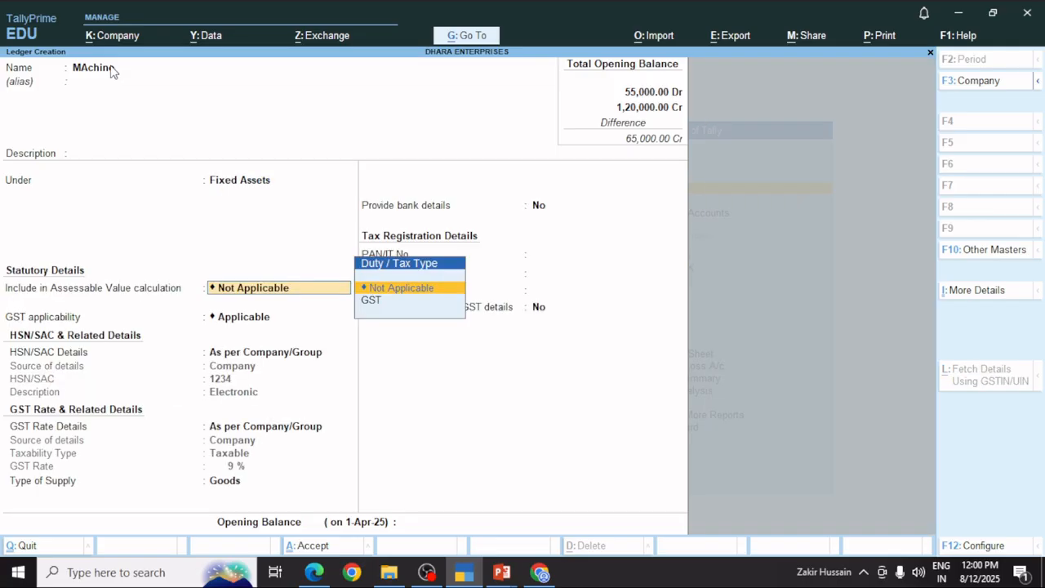
Set its duty/tax type to GST, then abandon the ledger draft.
key("Down")
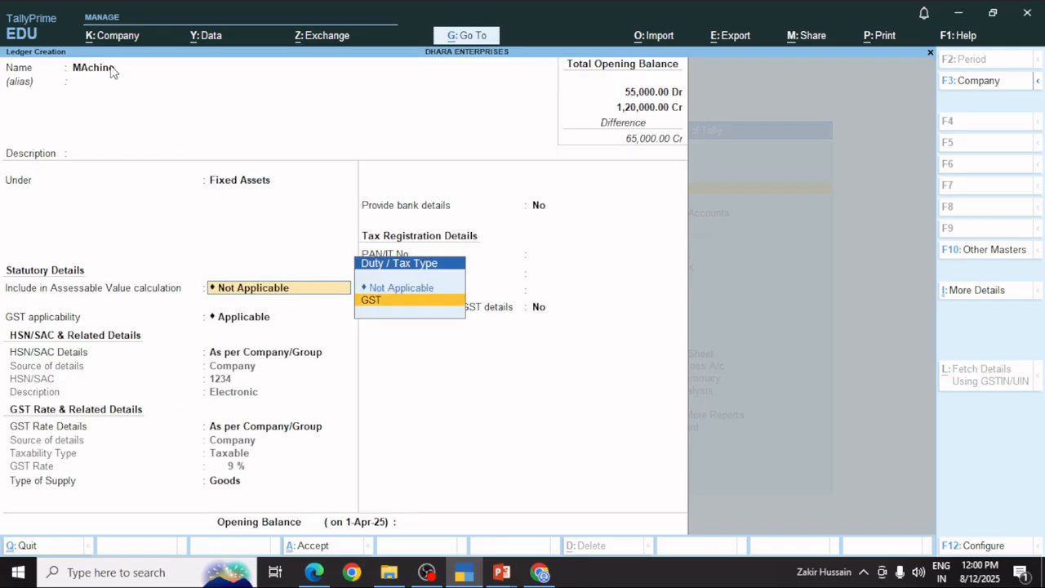
key("Return")
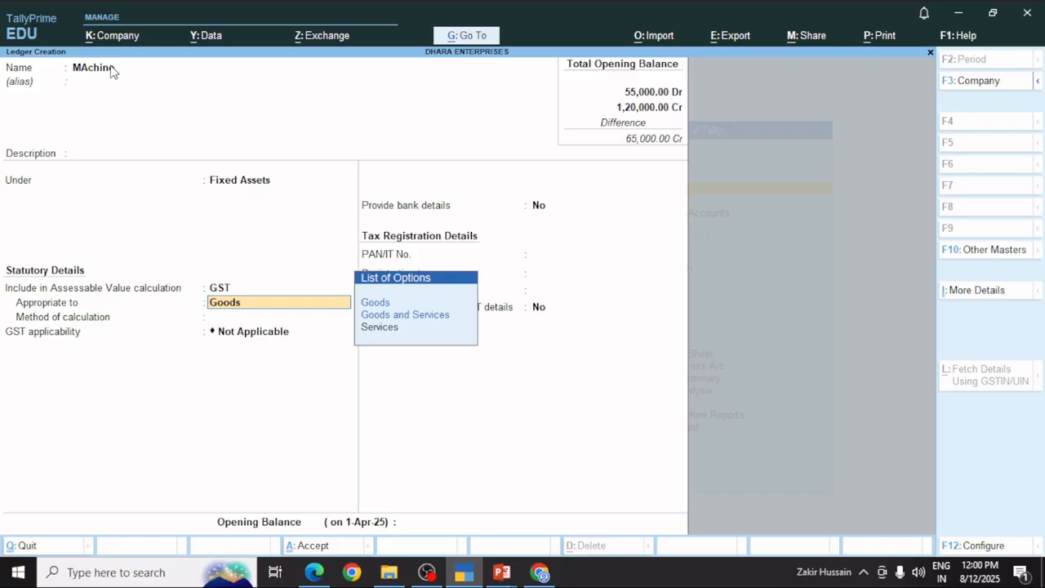
key("BackSpace")
key("Escape")
Discard the unfinished ledger and start a new one named Machine.
key("y")
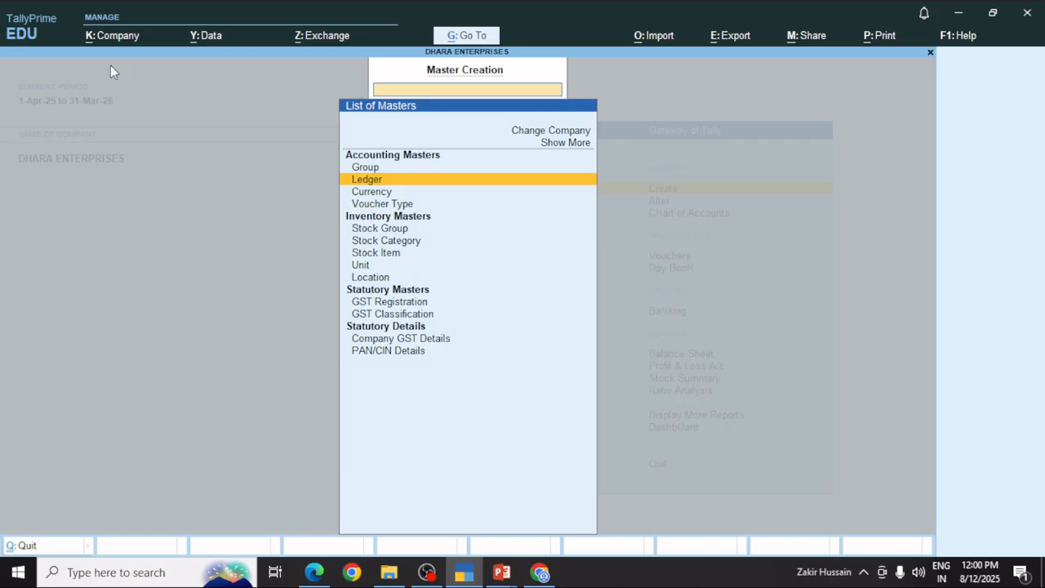
key("Return")
type("Machn")
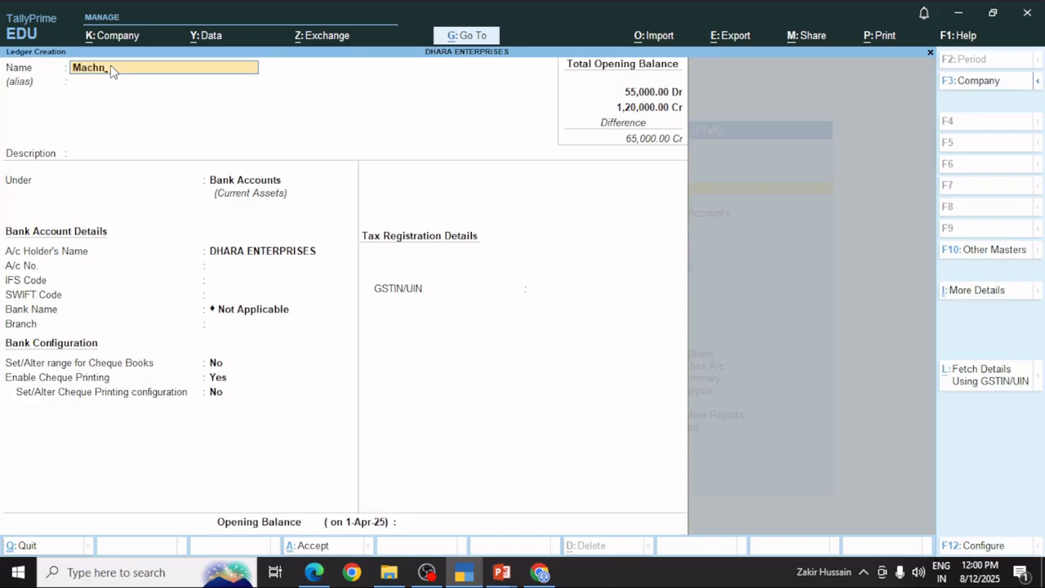
key("BackSpace")
key("BackSpace")
type("hine")
key("Return")
key("Return")
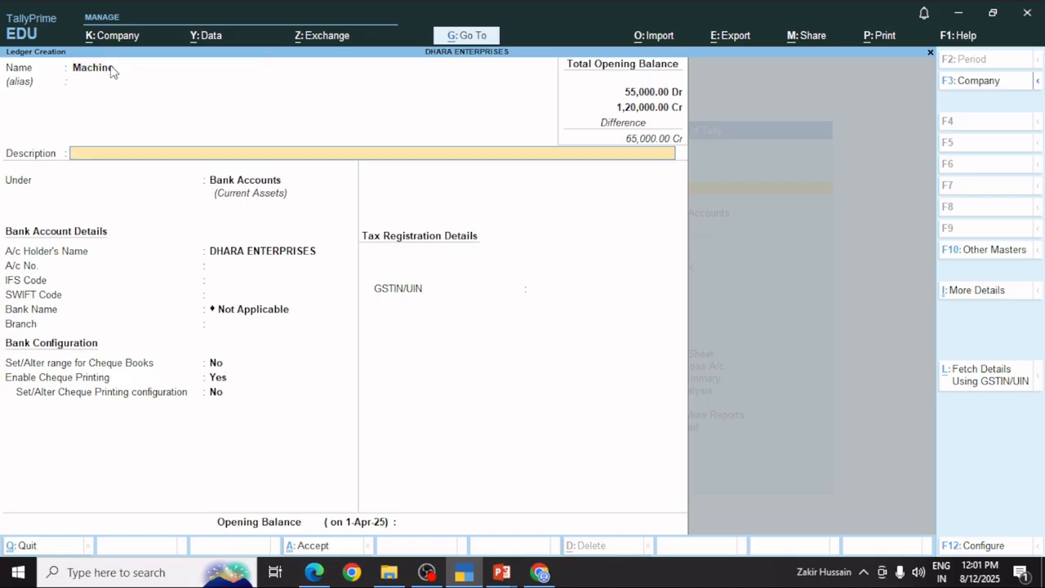
key("Return")
Place Machine under Fixed Assets with a 65,000 Dr opening balance and save it.
key("Down")
key("Down")
key("Down")
key("Down")
key("Down")
key("Down")
key("Down")
key("Down")
key("Down")
key("Down")
key("Down")
key("Down")
key("Down")
key("Down")
key("Down")
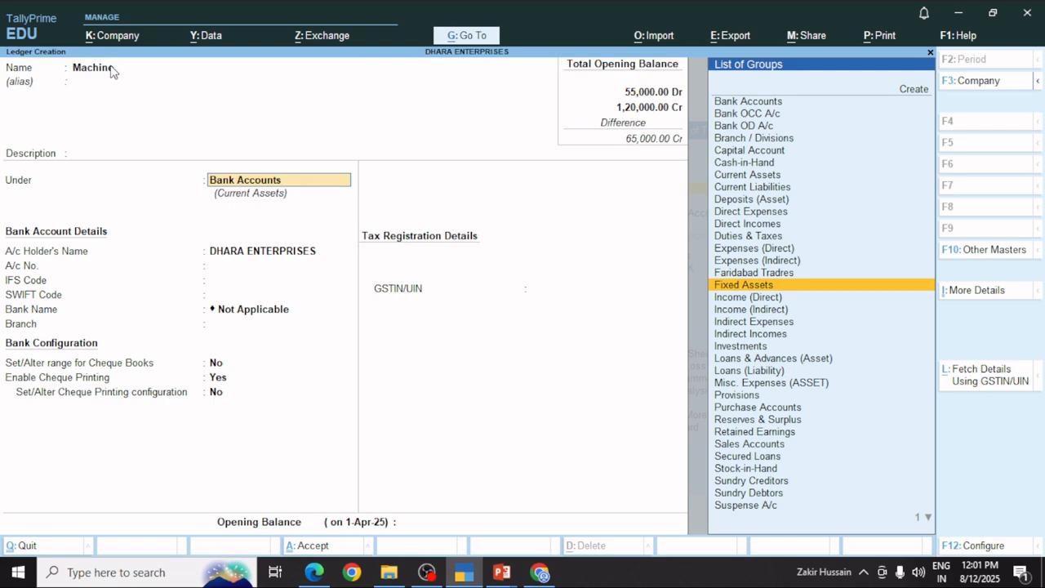
key("Return")
key("Return")
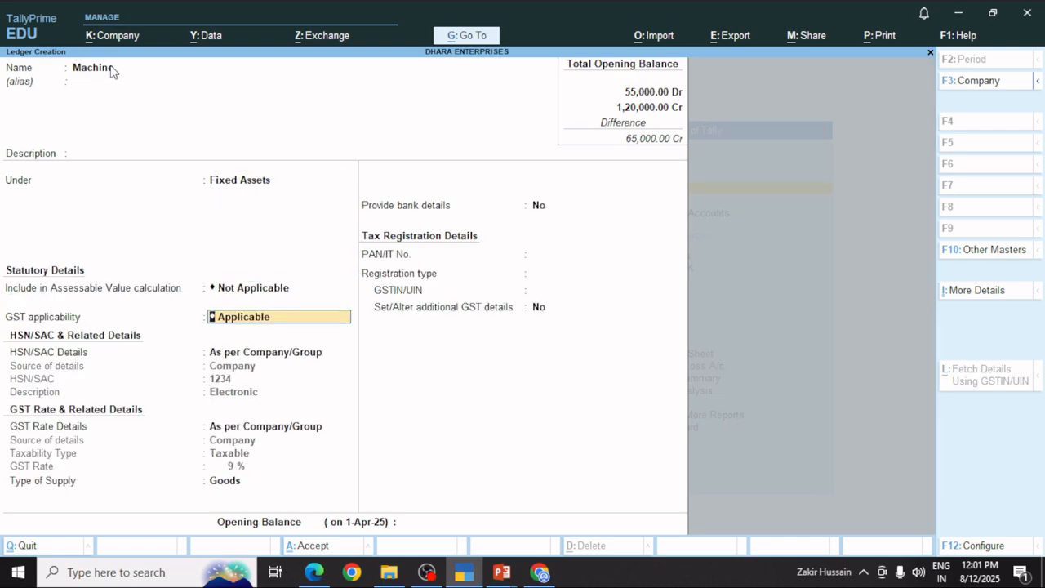
key("Return")
key("Return")
key("Return")
key("Return")
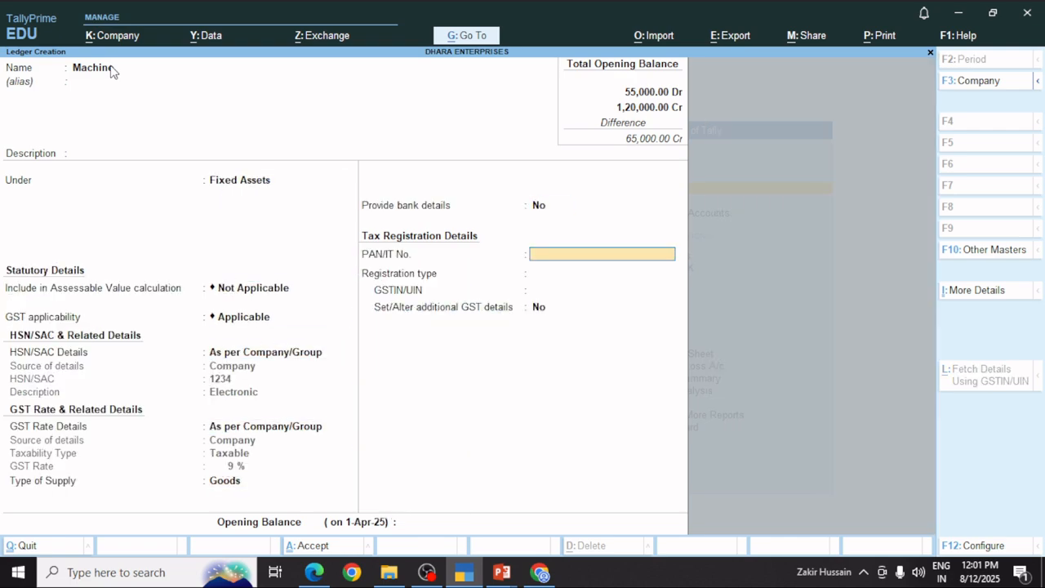
key("Return")
key("Return")
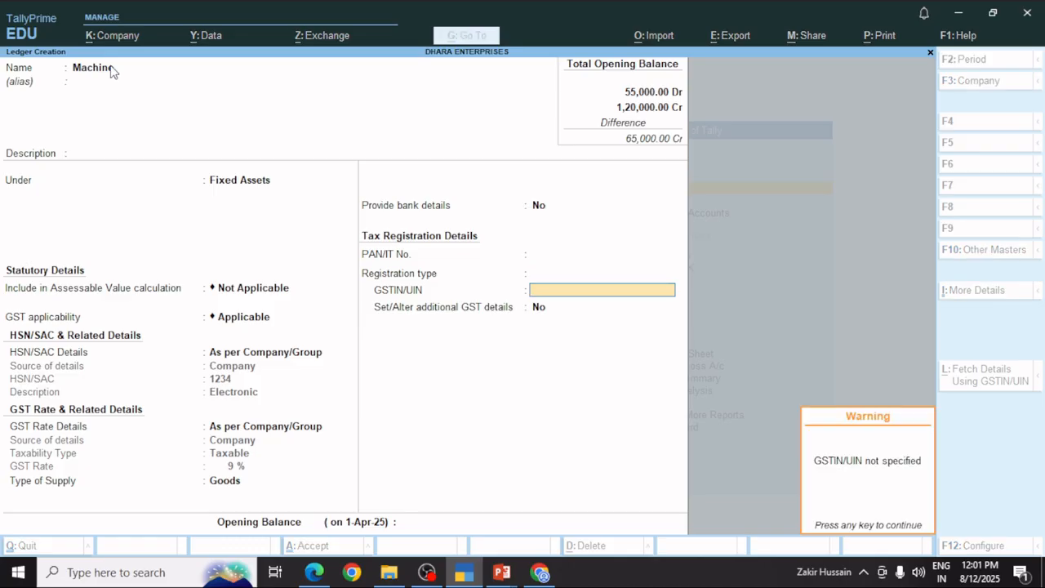
key("Return")
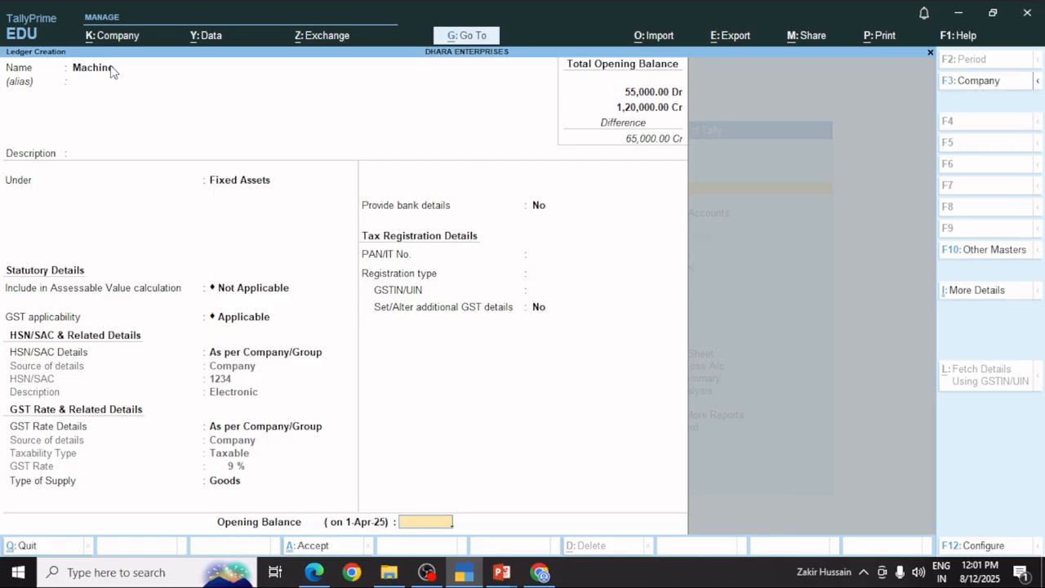
type("65000")
key("Return")
key("Return")
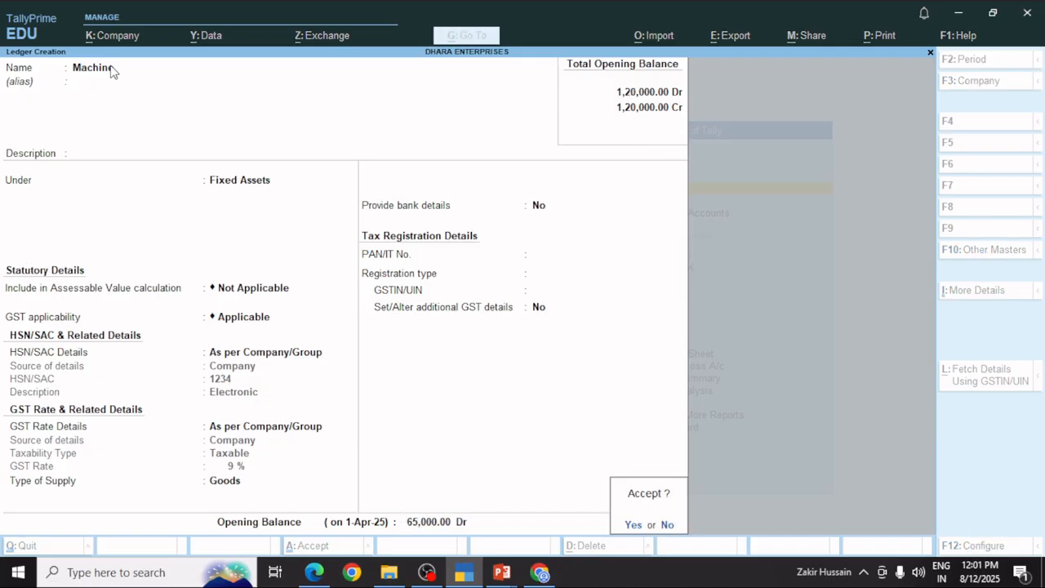
key("Return")
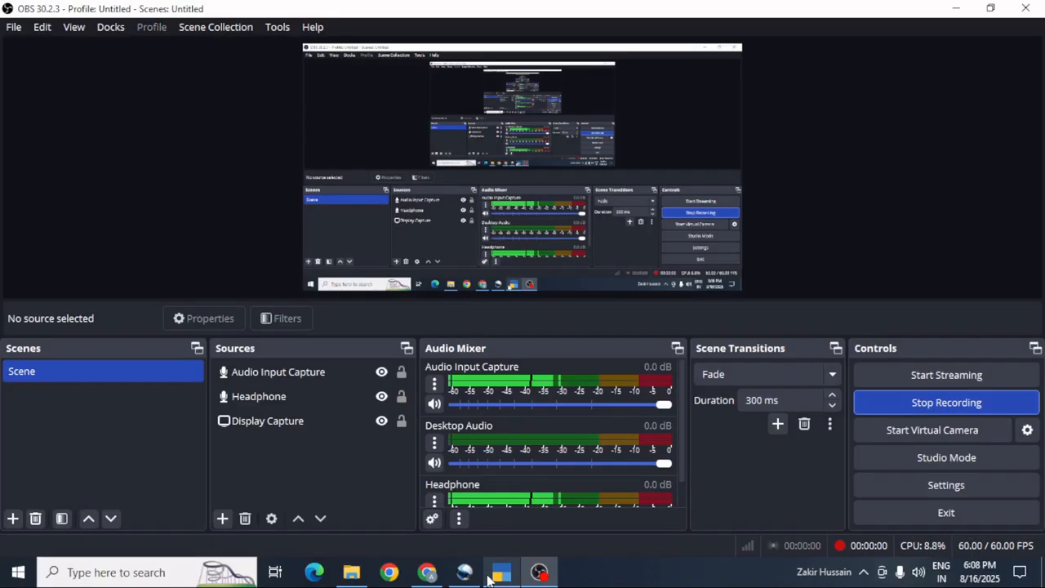
Leave the Master Alteration ledger list and start a new ledger via Create > Ledger.
left_click(501, 574)
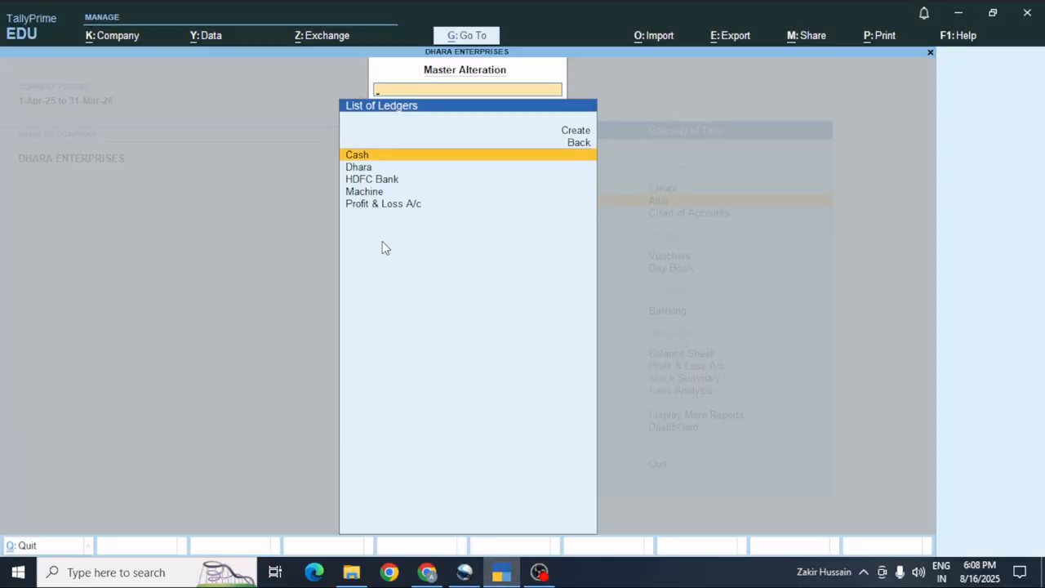
key("Escape")
key("Escape")
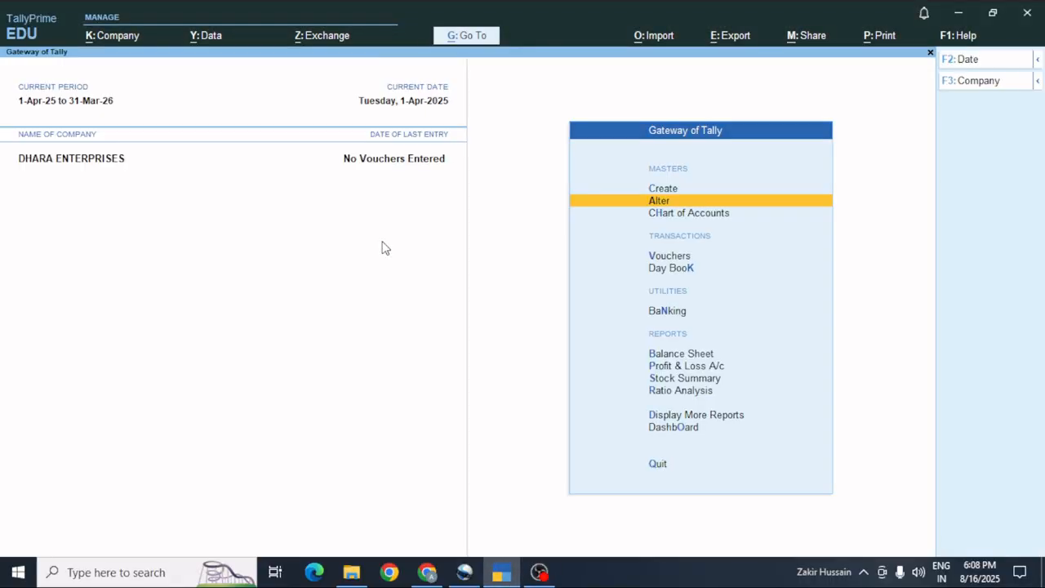
key("Up")
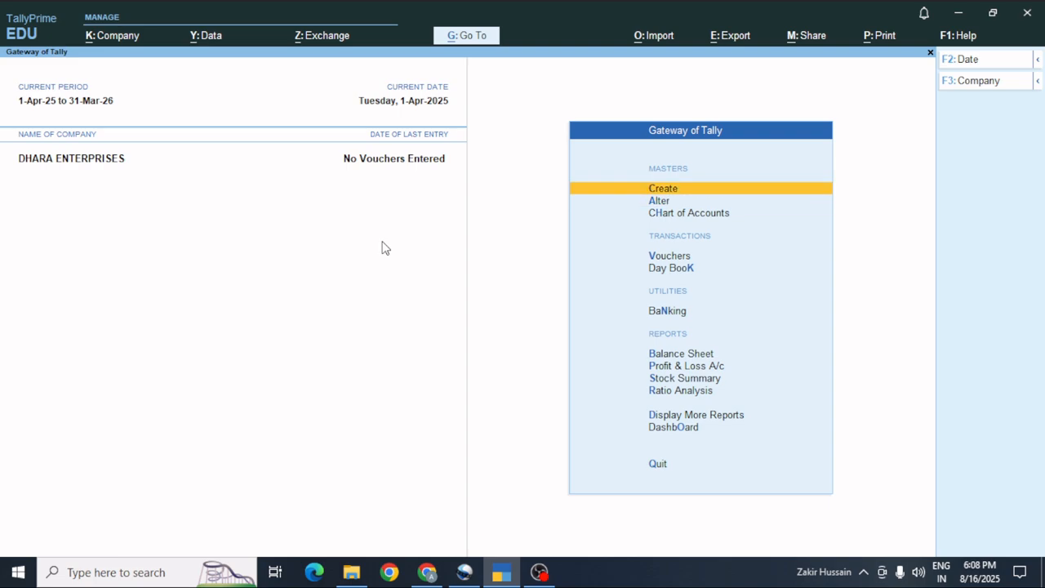
key("Return")
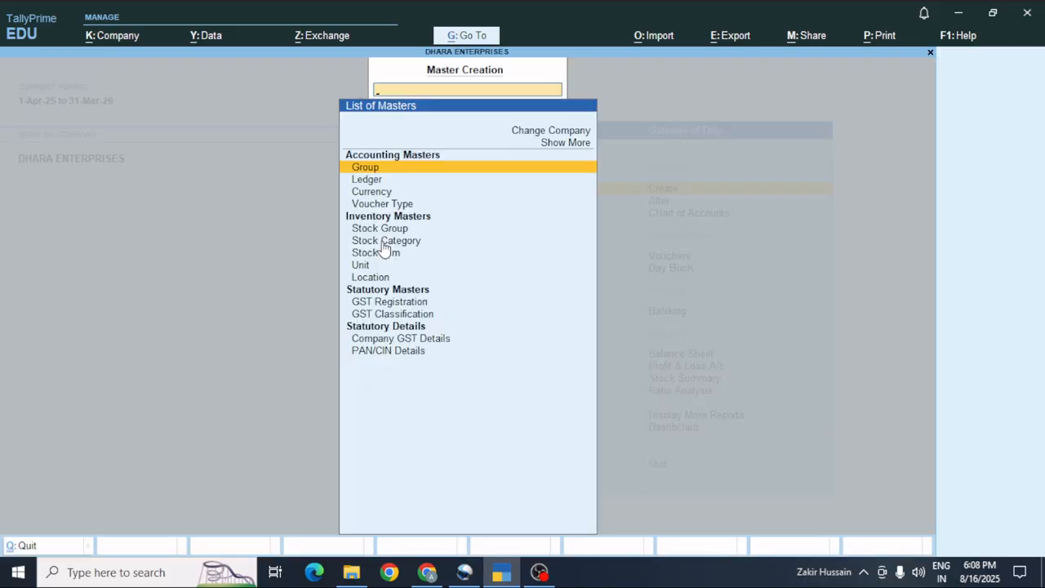
key("Down")
key("Return")
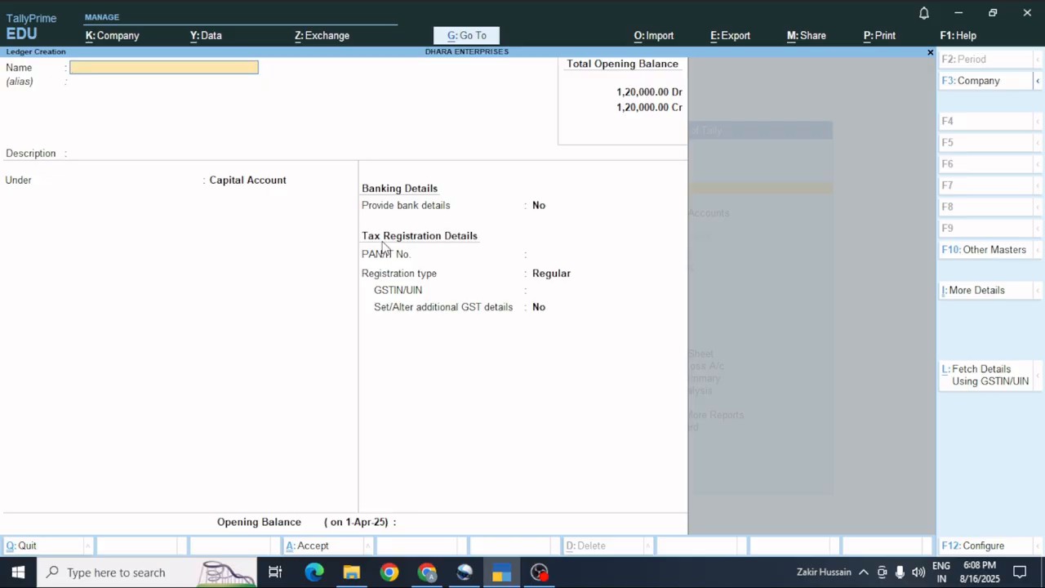
Name the ledger Ram & Sons and place it under Sundry Creditors.
type("Ram & Sons")
key("Return")
key("Return")
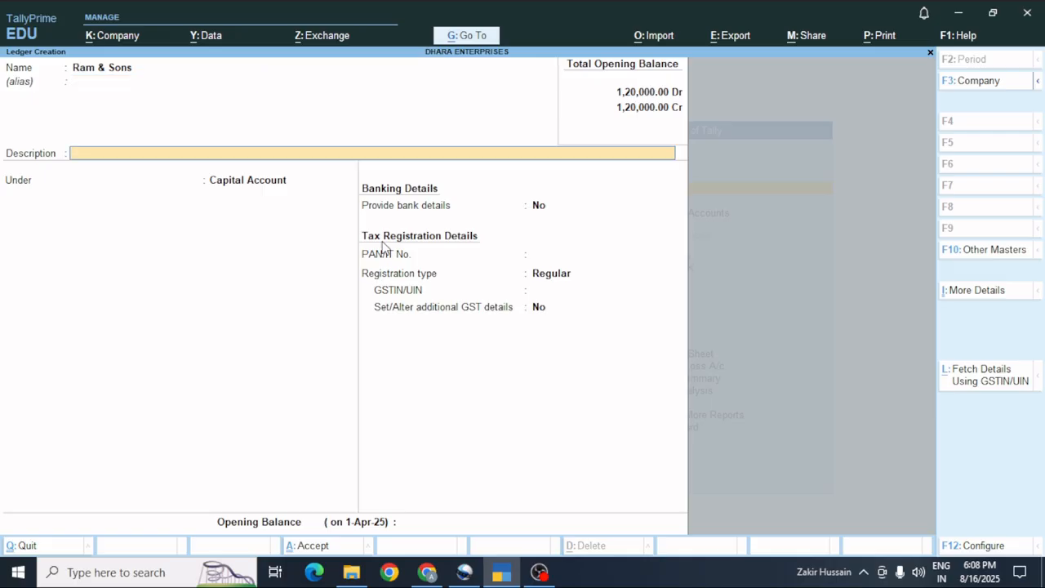
key("Return")
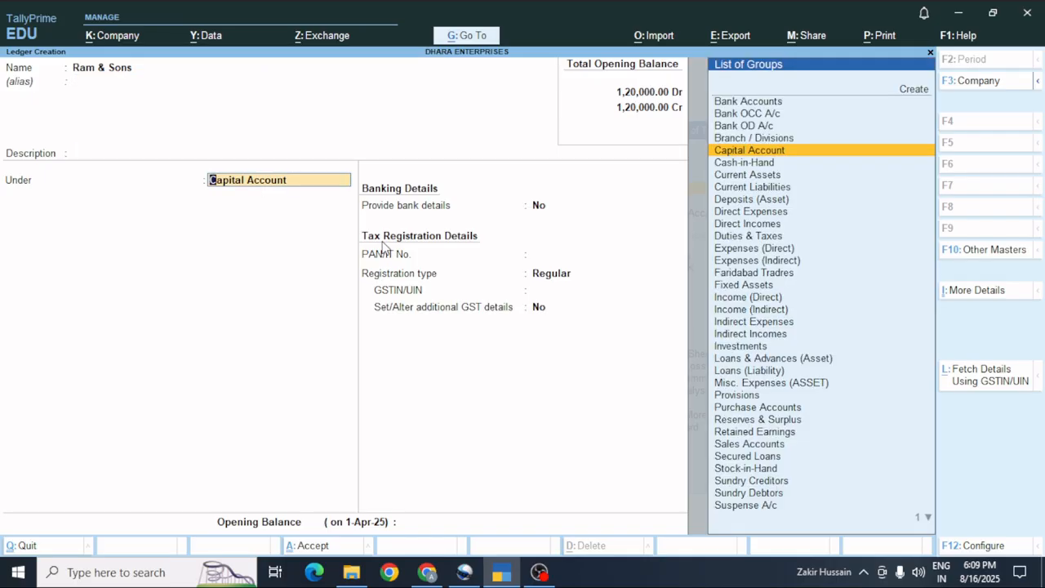
key("Down")
key("Down")
key("Down")
key("Down")
key("Down")
key("Down")
key("Down")
key("Down")
key("Down")
key("Down")
key("Down")
key("Down")
key("Down")
key("Down")
key("Down")
key("Down")
key("Down")
key("Down")
key("Down")
key("Down")
key("Down")
key("Down")
key("Down")
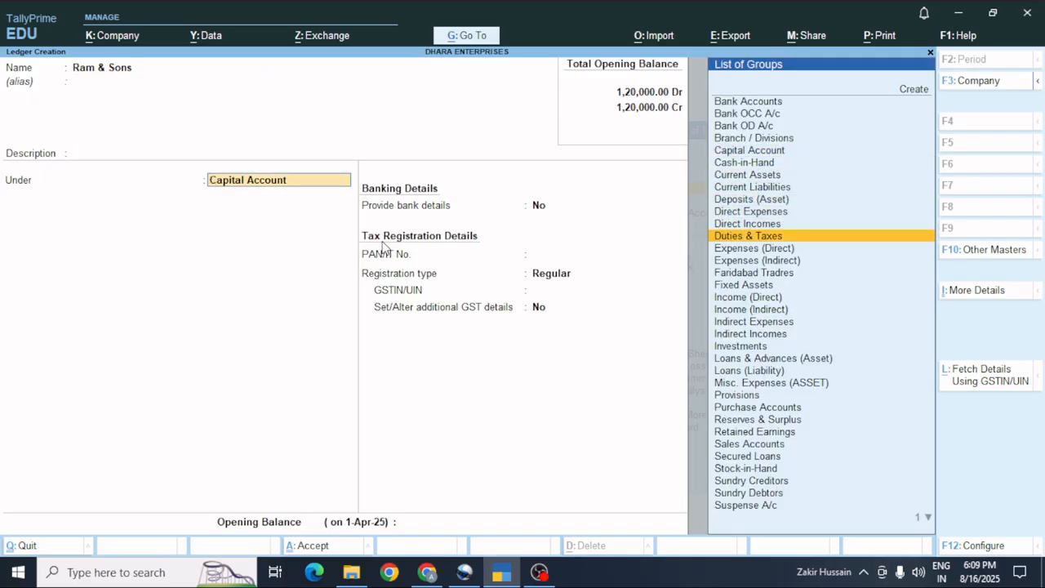
key("Down")
key("Down")
key("Down")
key("Down")
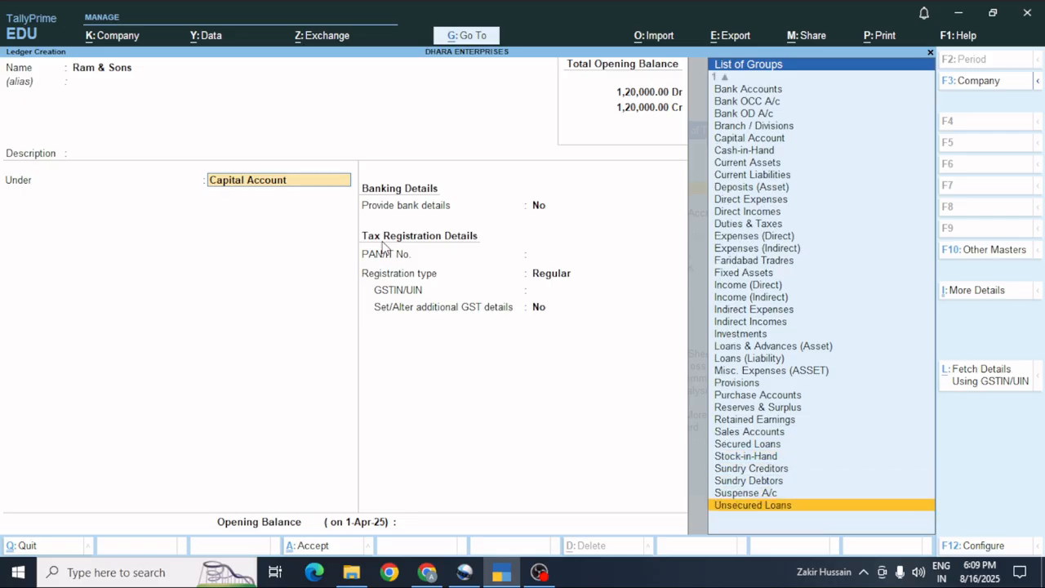
key("Up")
key("Up")
key("Up")
key("Return")
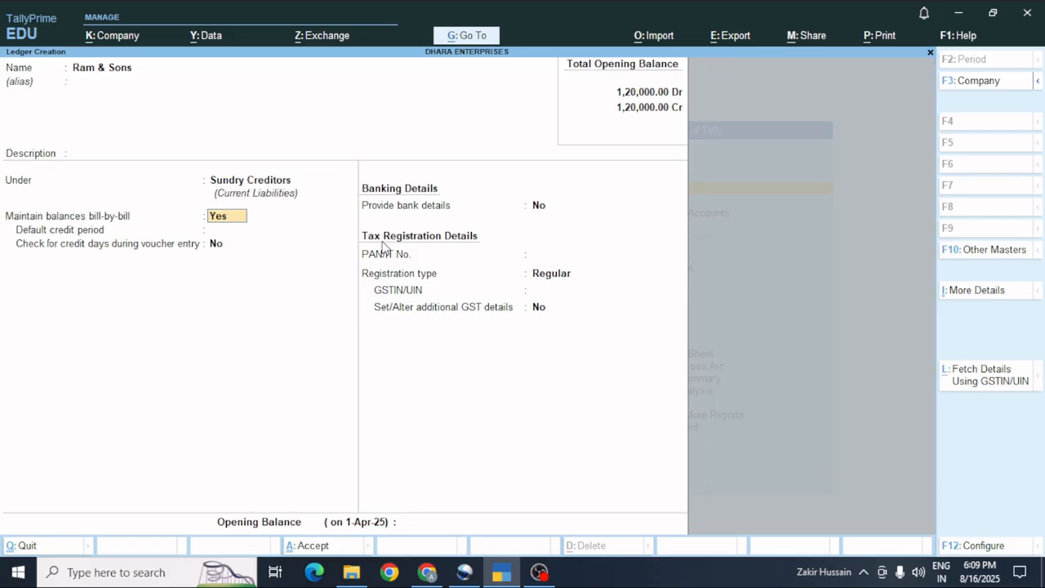
Keep Regular GST registration and enter a 13,500 Cr opening balance.
key("Return")
key("Return")
key("Return")
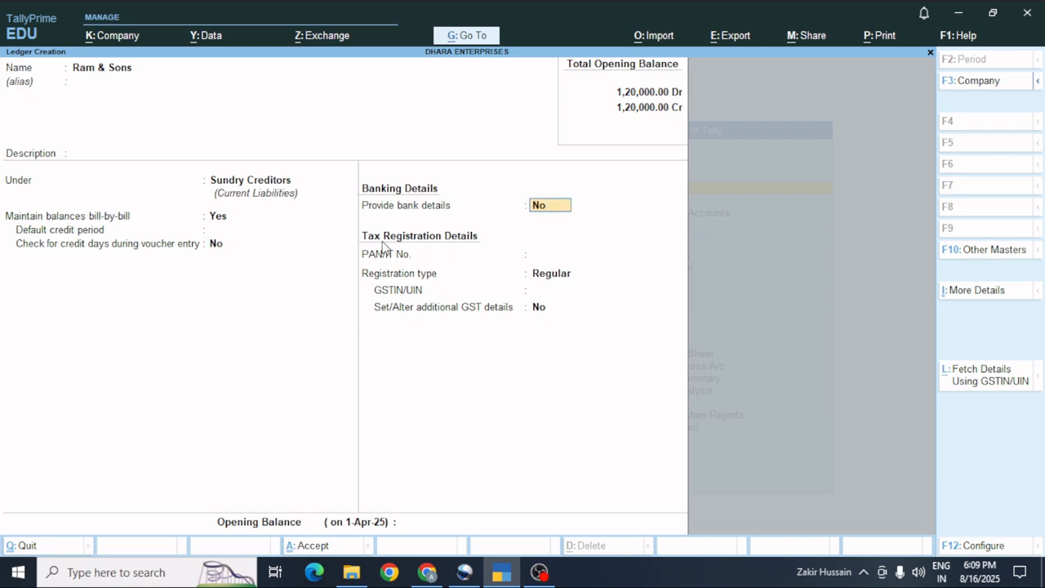
key("Return")
key("Return")
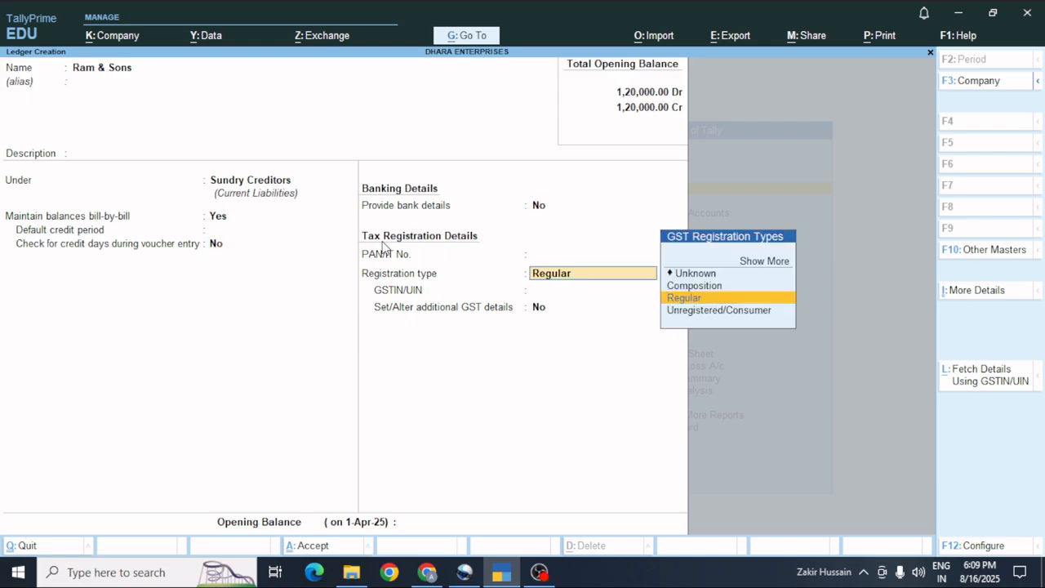
key("Return")
key("Return")
key("Return")
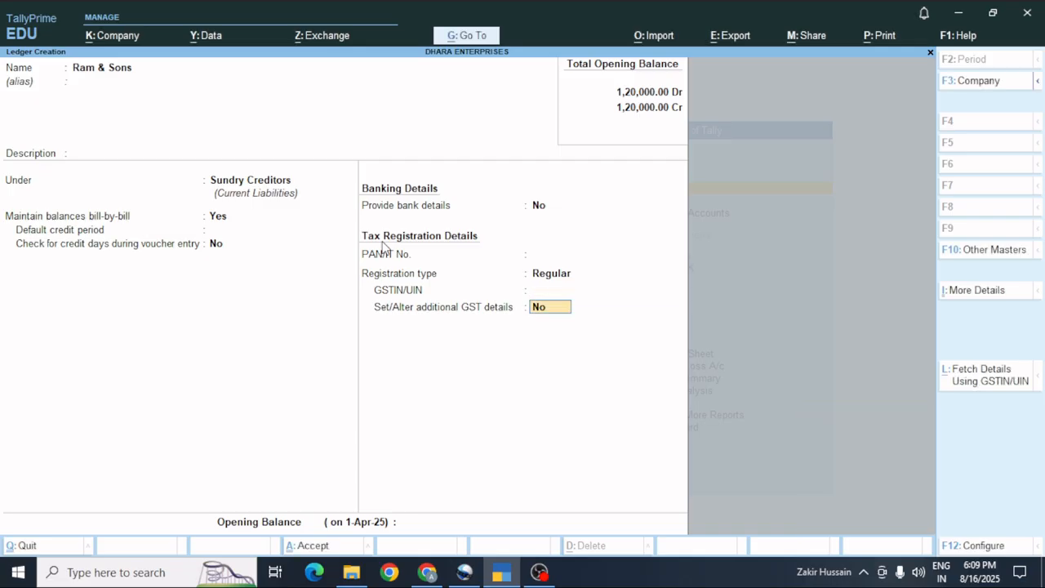
key("Return")
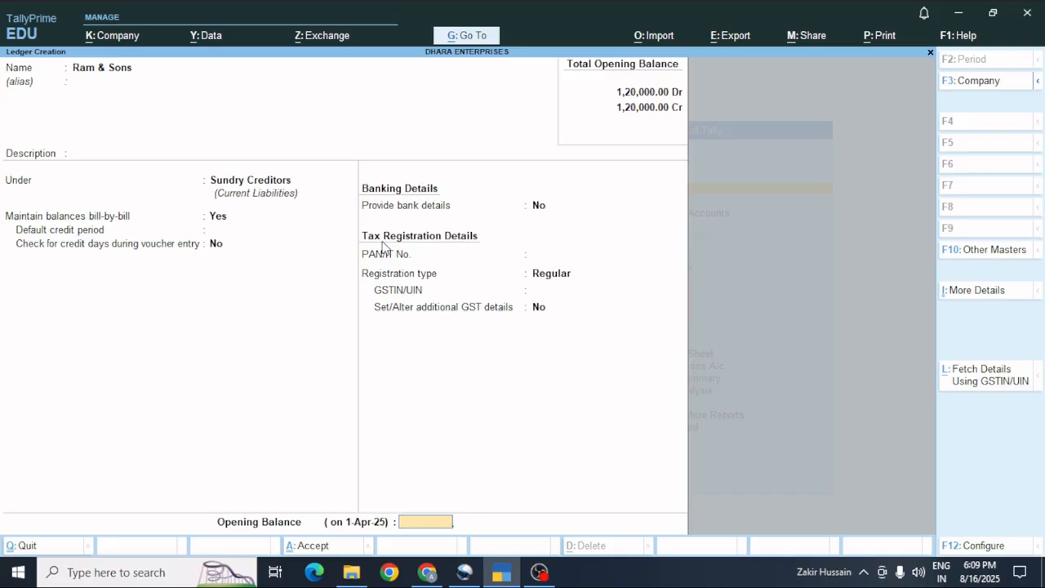
type("13500")
key("Return")
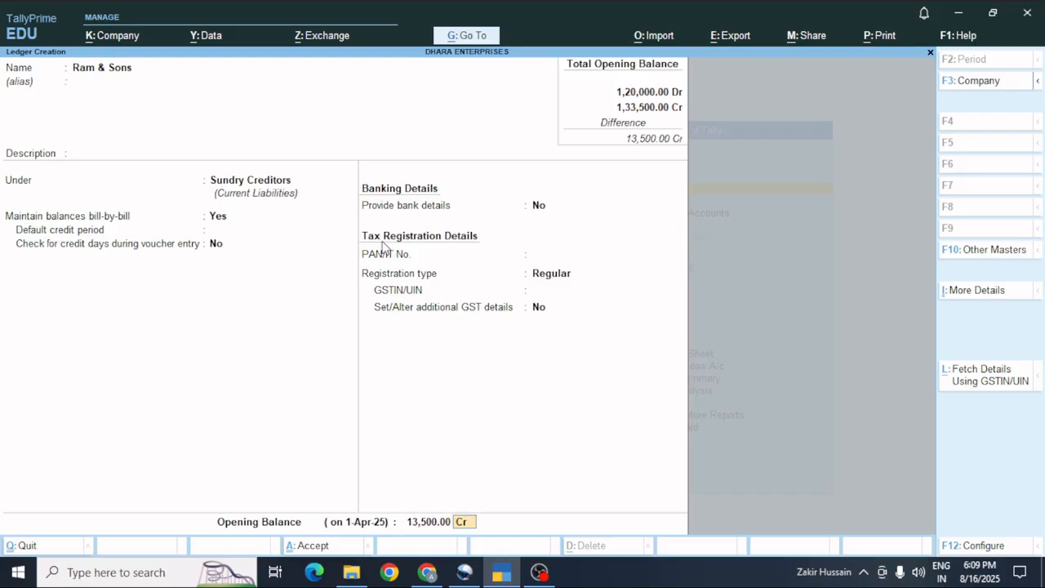
Record the 13,500 on-account bill dated 31/3/2025 and save Ram & Sons.
key("Return")
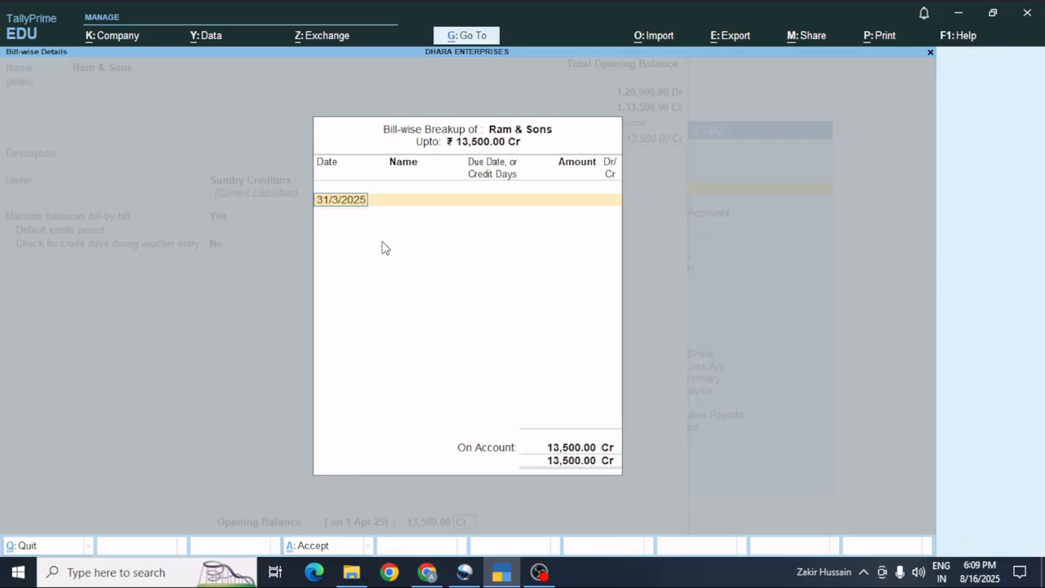
key("Return")
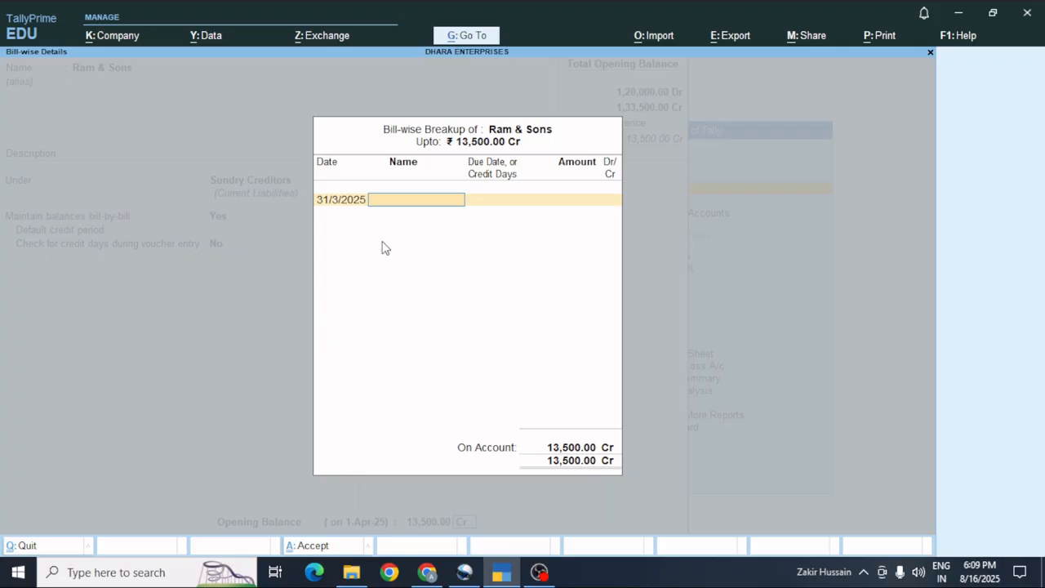
key("Return")
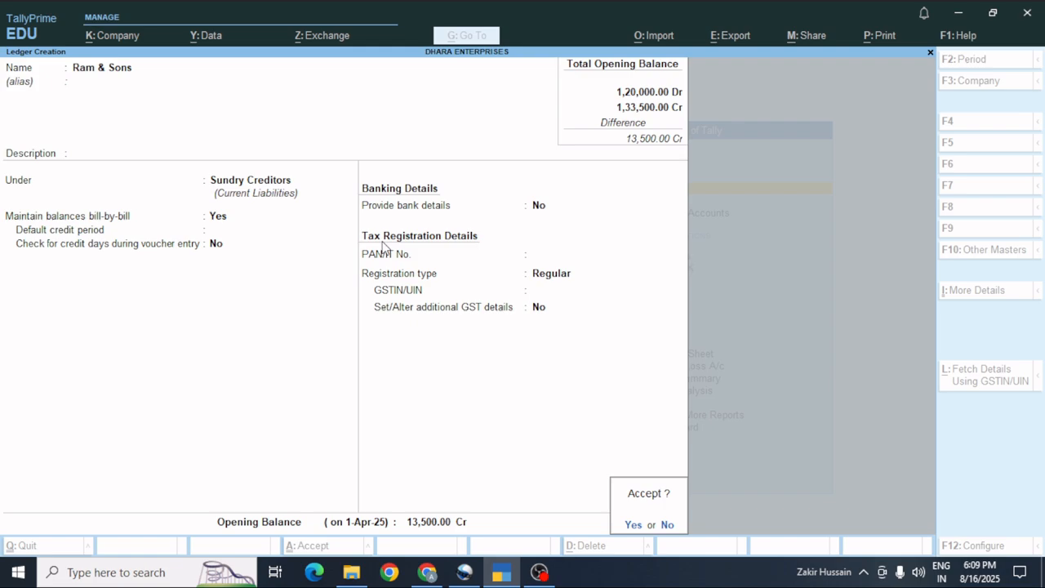
key("BackSpace")
key("BackSpace")
key("Return")
key("Return")
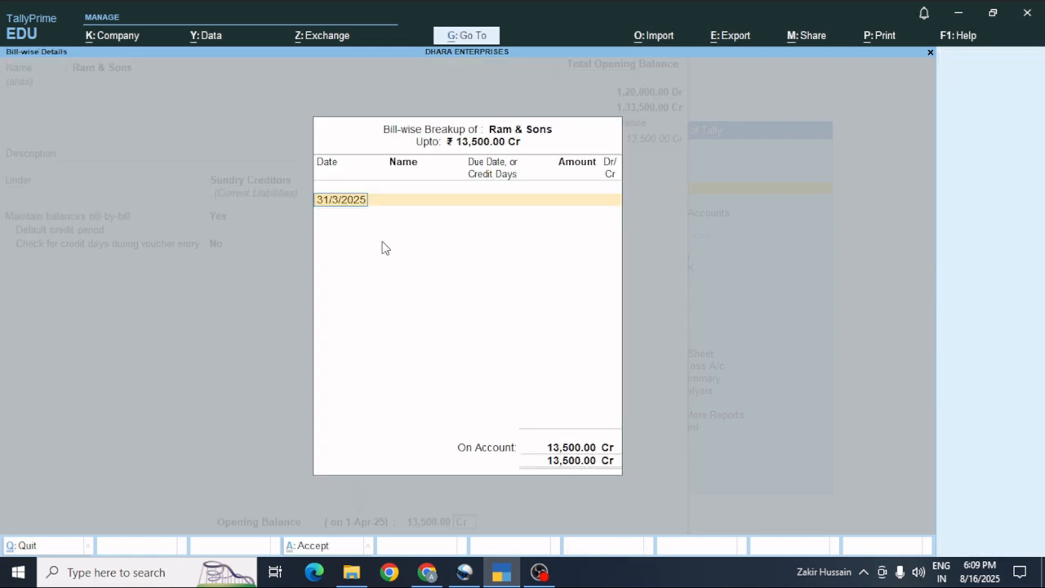
key("Return")
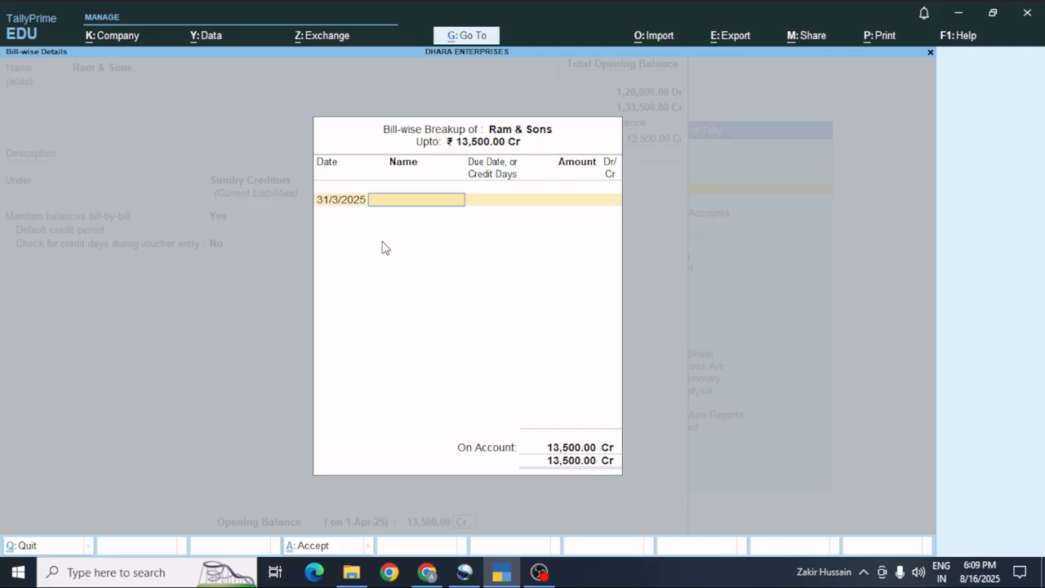
key("Return")
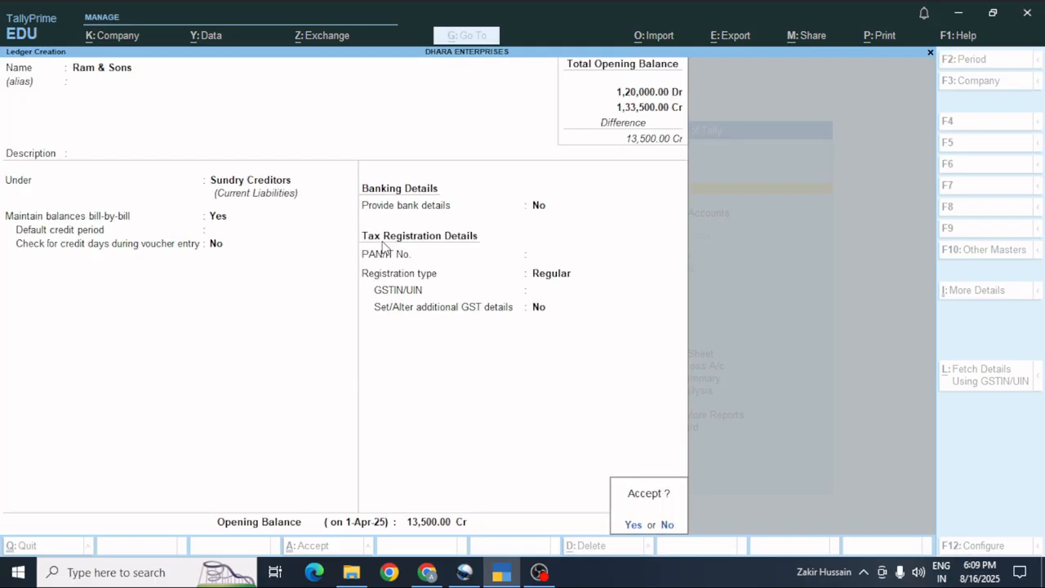
key("Return")
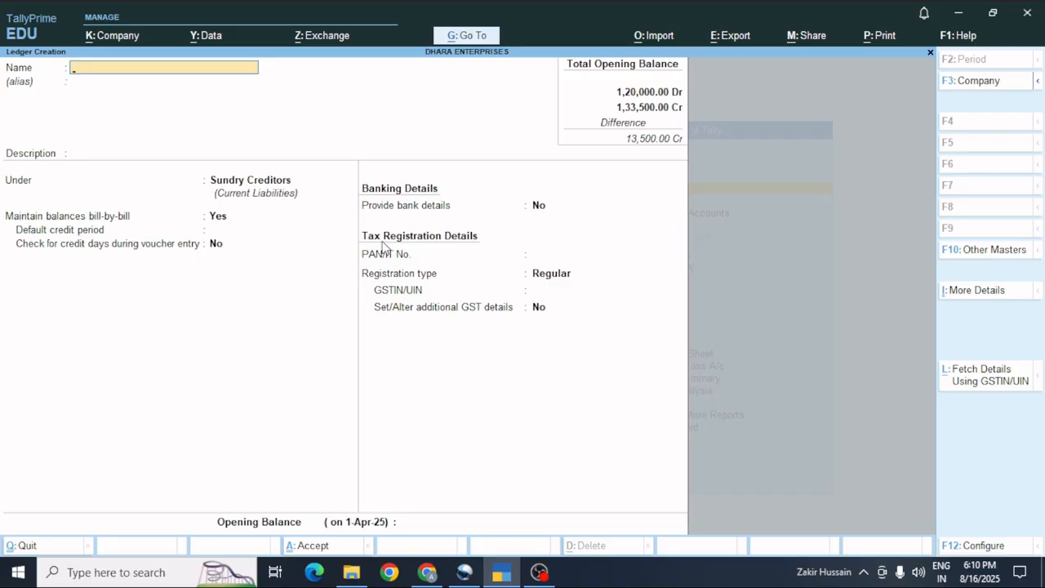
Create a ledger named Dinesh Traders under Sundry Debtors.
type("Dinesh Traders")
key("Return")
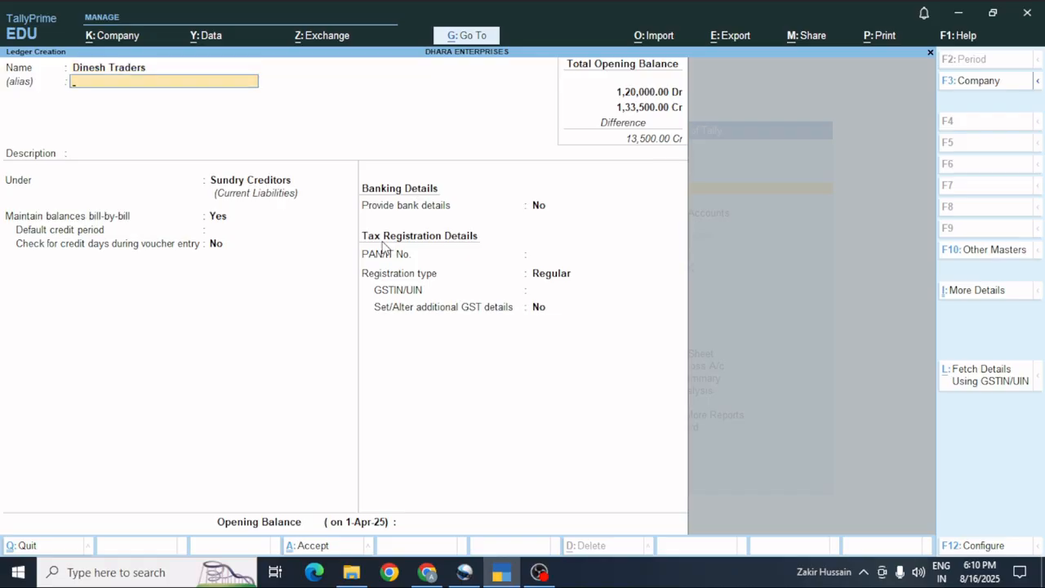
key("Return")
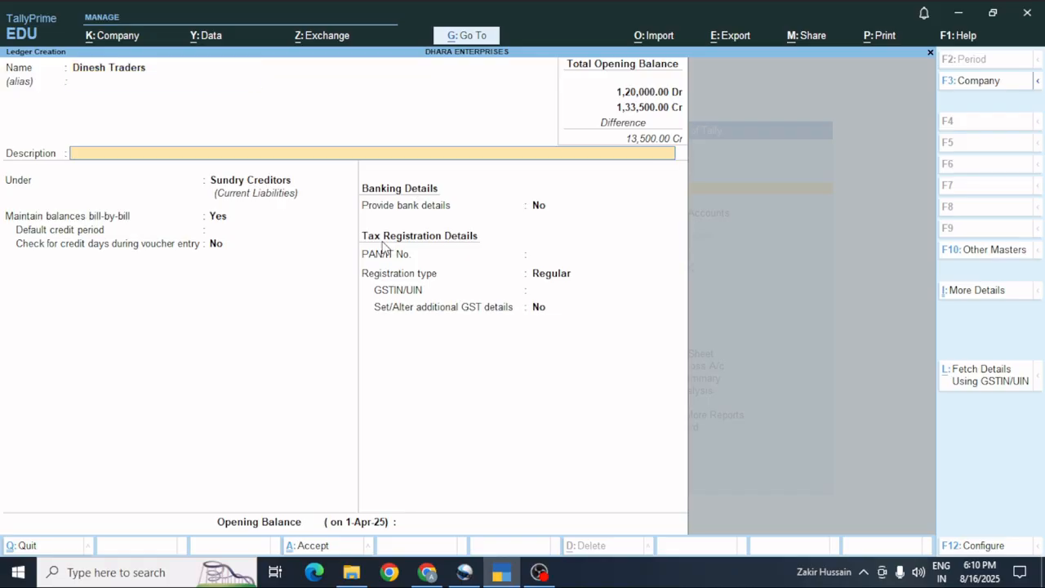
key("Return")
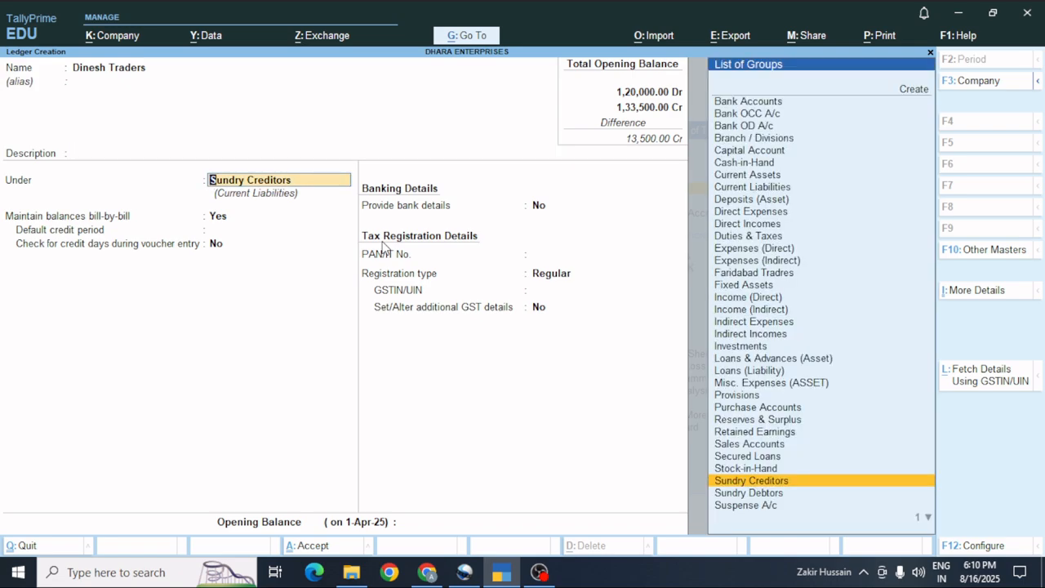
key("Down")
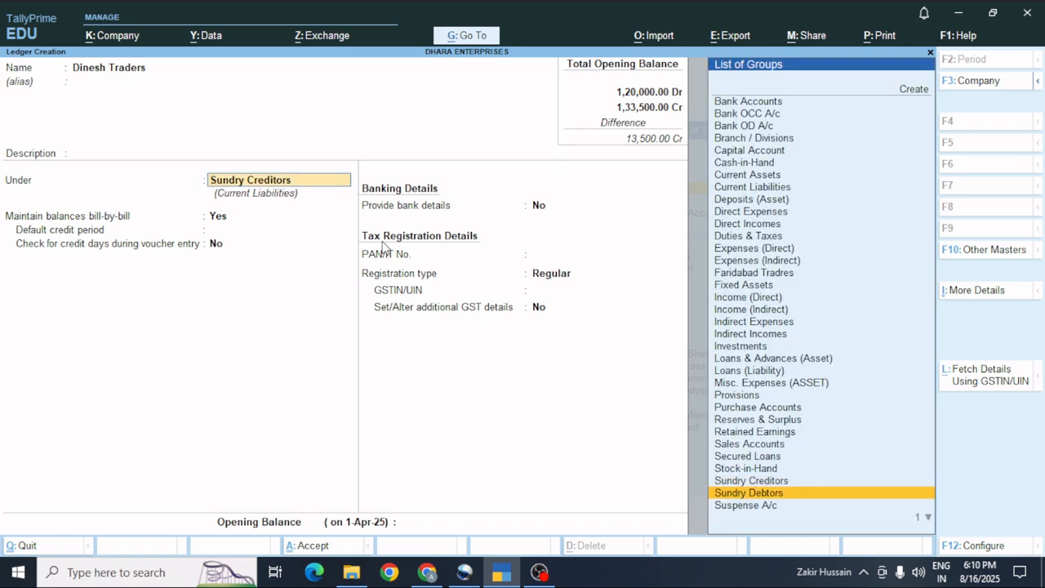
key("Return")
key("Return")
key("Return")
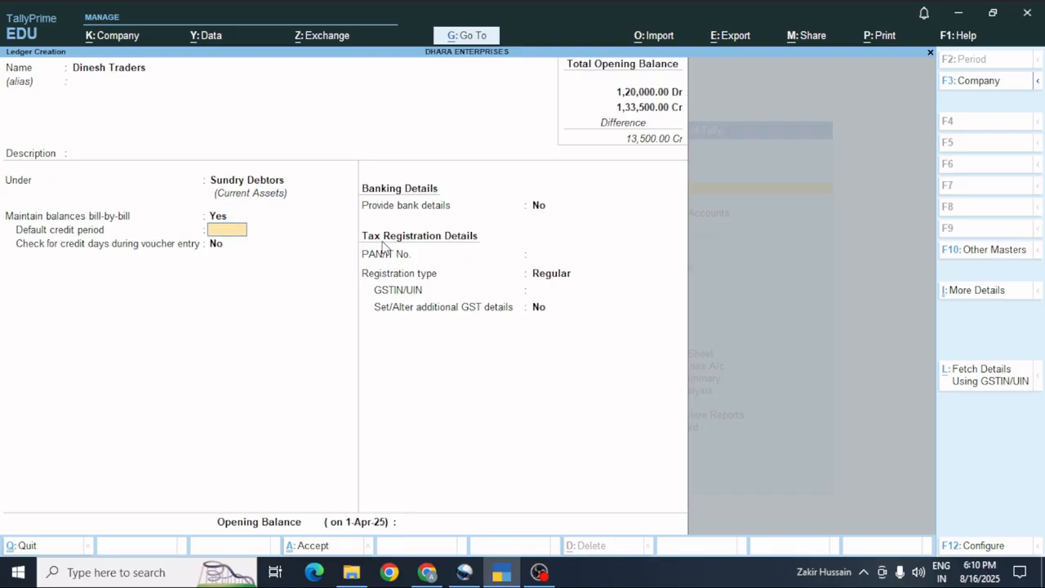
Give Dinesh Traders an 18,600 Dr opening balance with its bill-wise breakup.
key("Return")
key("Return")
key("Return")
key("Return")
key("Return")
key("Return")
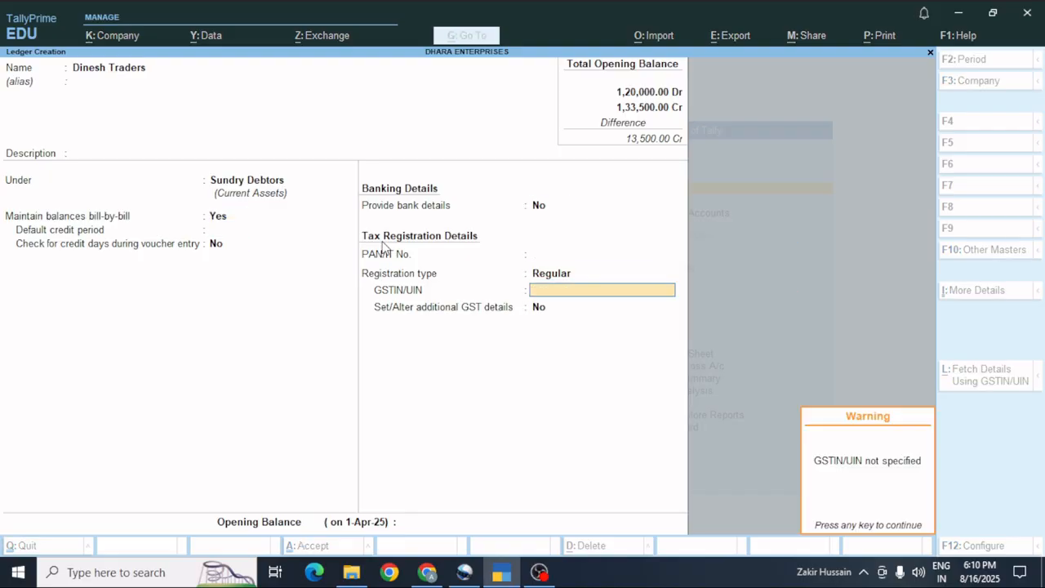
key("Return")
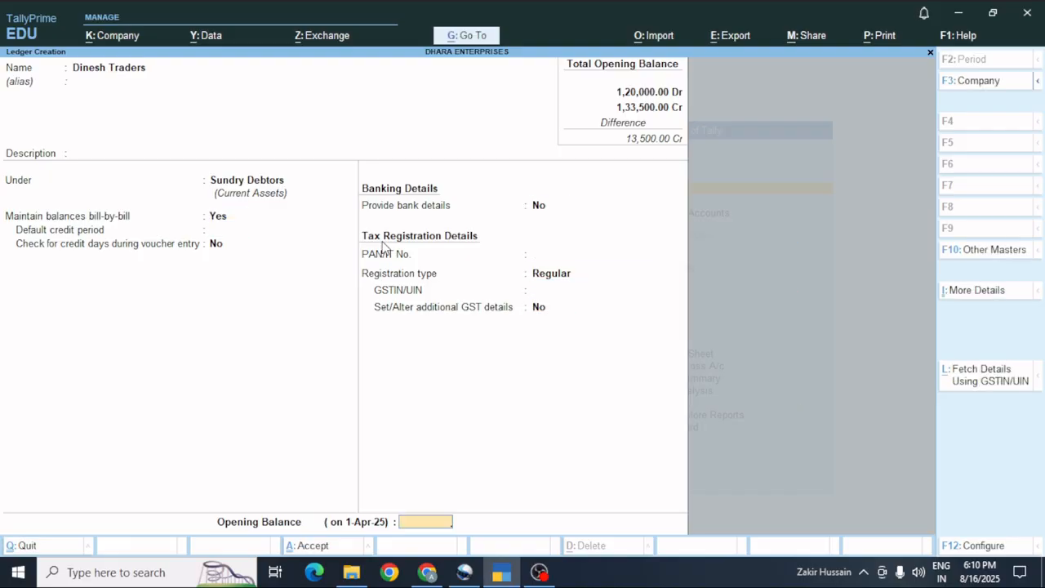
type("18600")
key("Return")
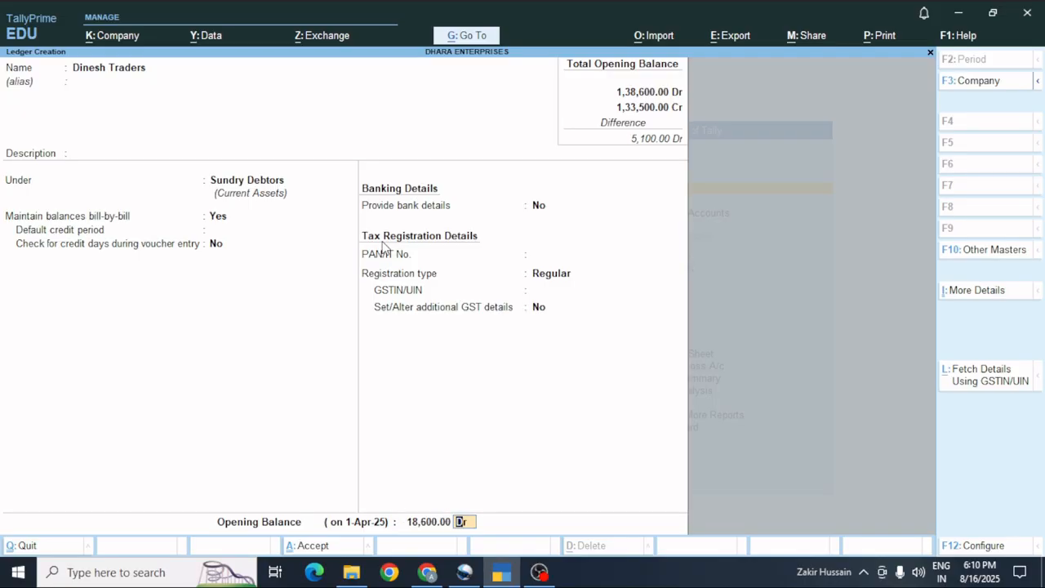
key("Return")
key("Return")
key("Return")
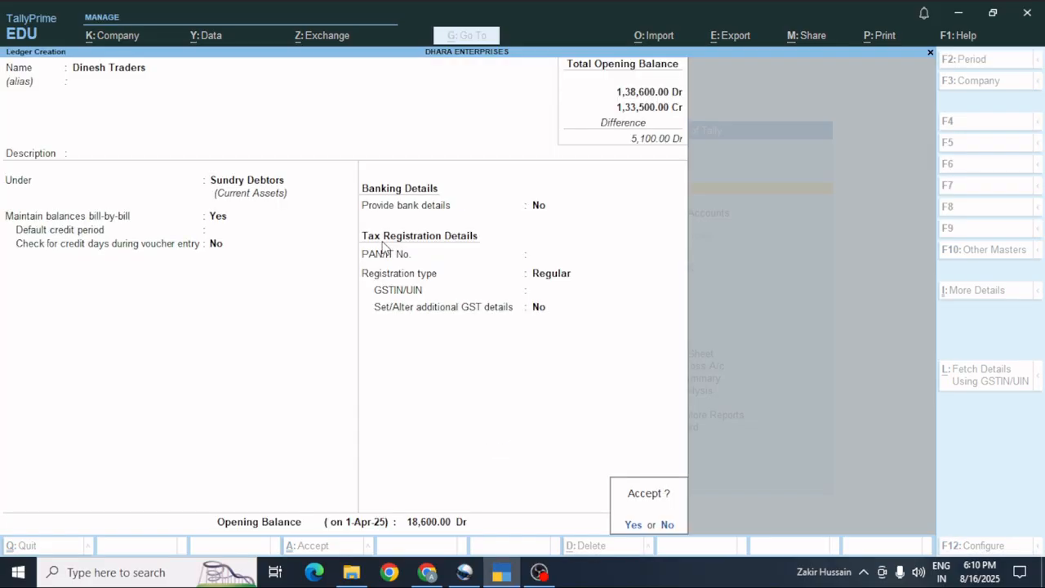
key("Return")
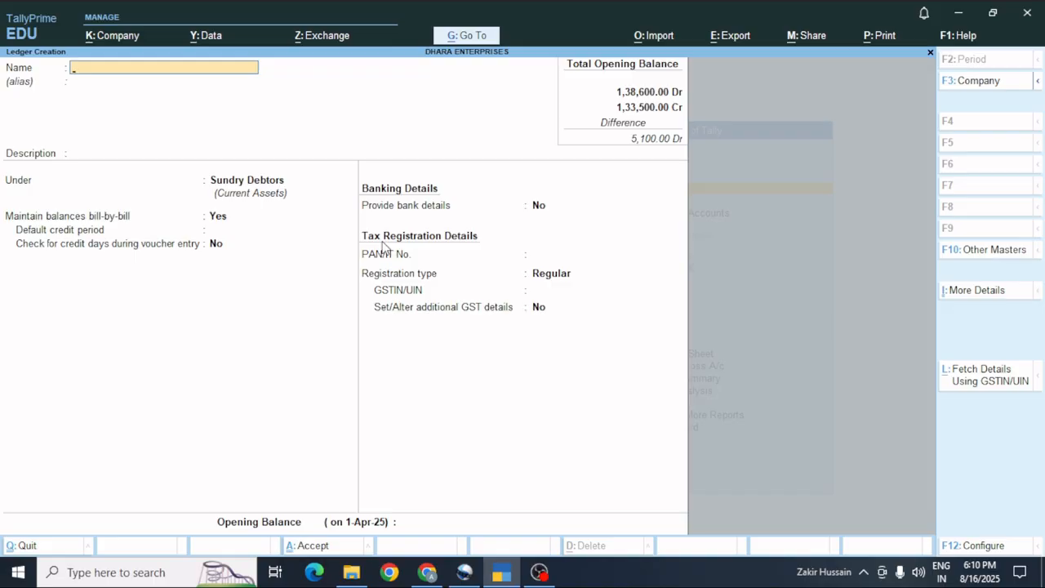
Leave ledger creation and bring up the Alter > Ledger list.
key("Escape")
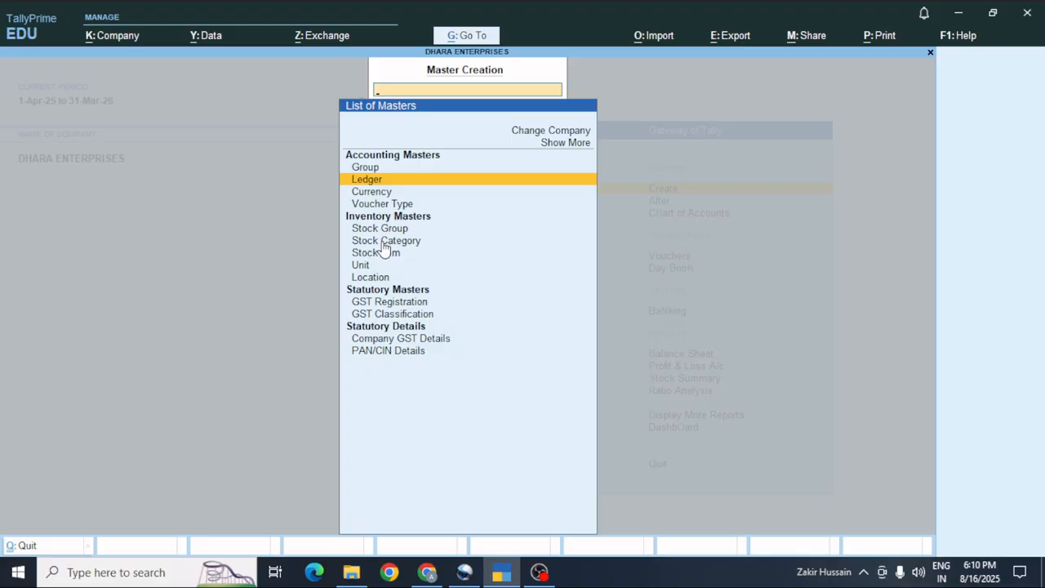
key("Escape")
key("Down")
key("Return")
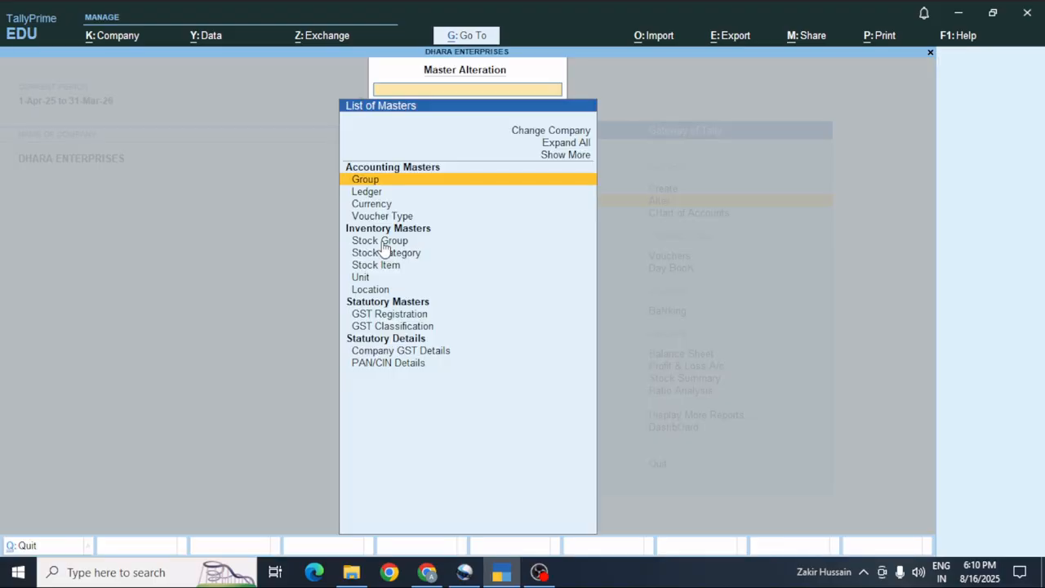
key("Down")
key("Return")
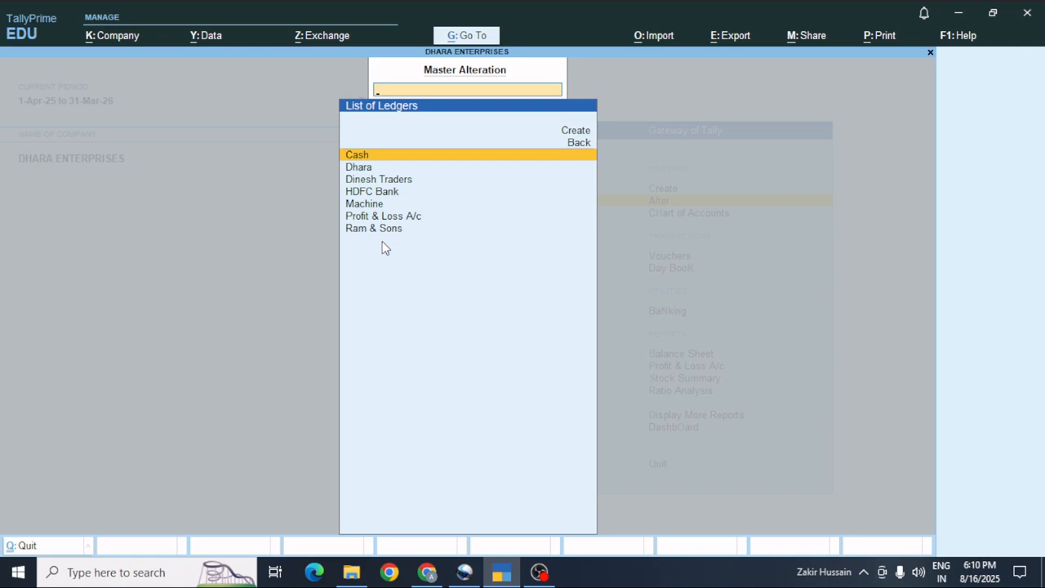
Review Dinesh Traders' 18,600 Dr bill-wise breakup without changes, then back out.
key("Down")
key("Down")
key("Down")
key("Up")
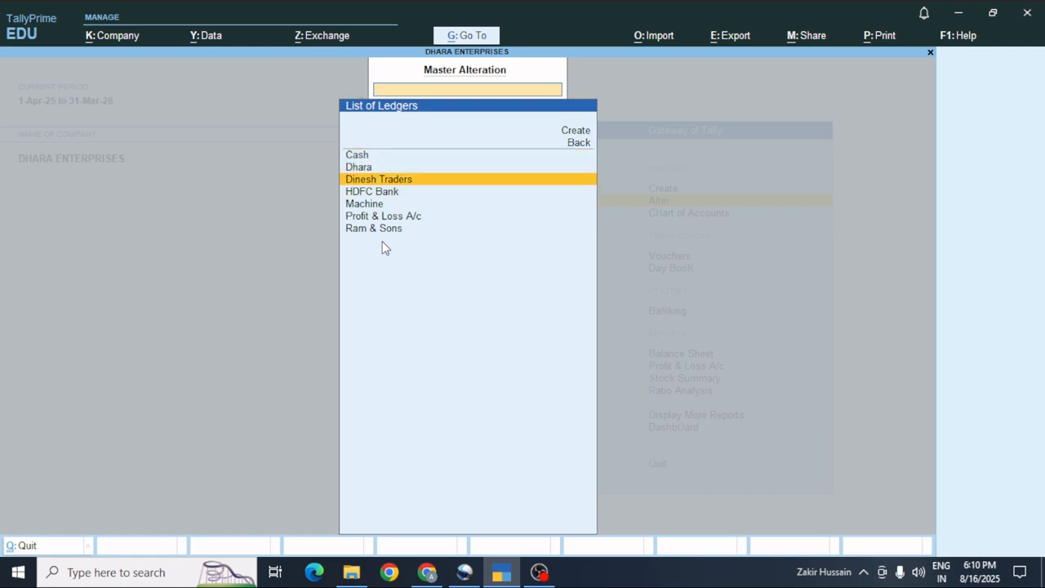
key("Down")
key("Down")
key("Down")
key("Down")
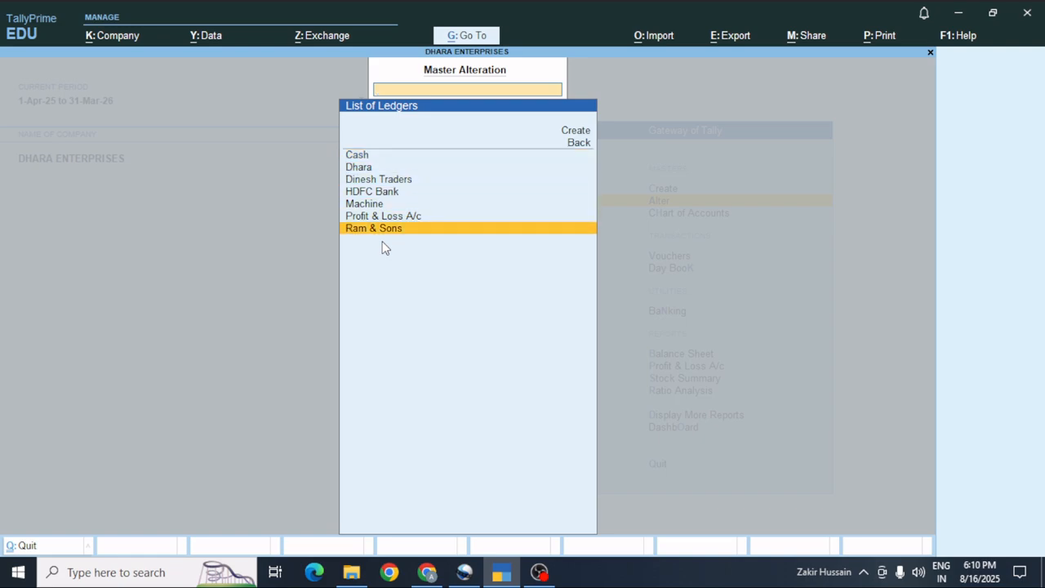
key("Up")
key("Up")
key("Up")
key("Up")
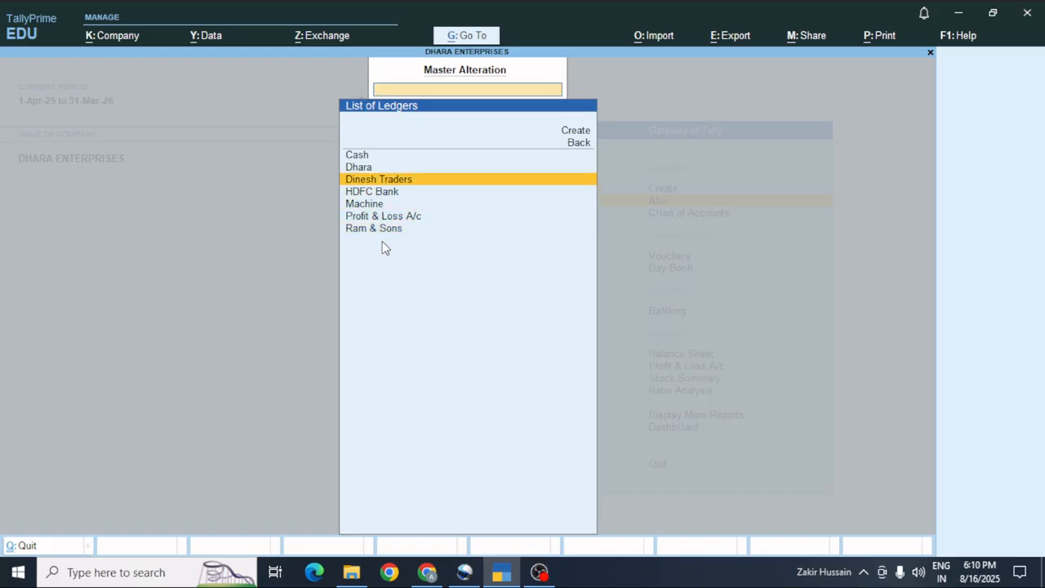
key("Return")
key("Return")
key("Return")
key("Return")
key("Return")
key("Return")
key("Return")
key("Return")
key("Return")
key("Return")
key("Return")
key("Return")
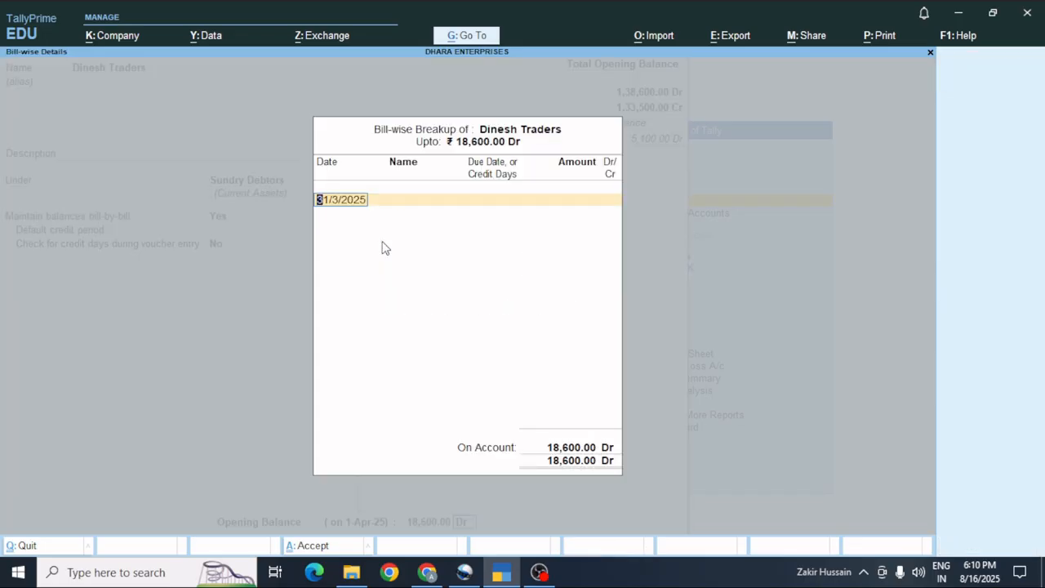
key("Return")
key("Escape")
key("Escape")
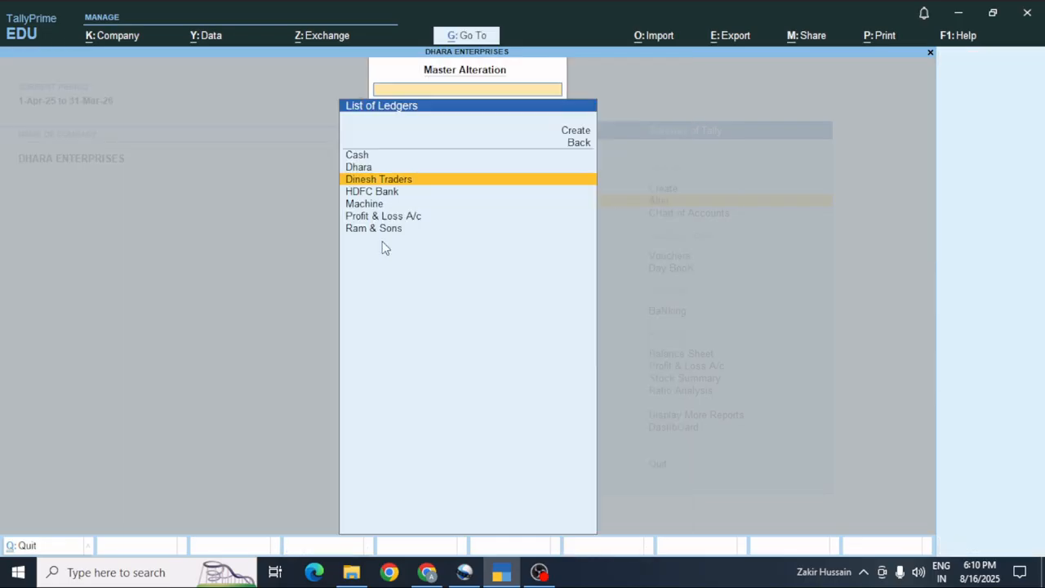
key("Escape")
key("Escape")
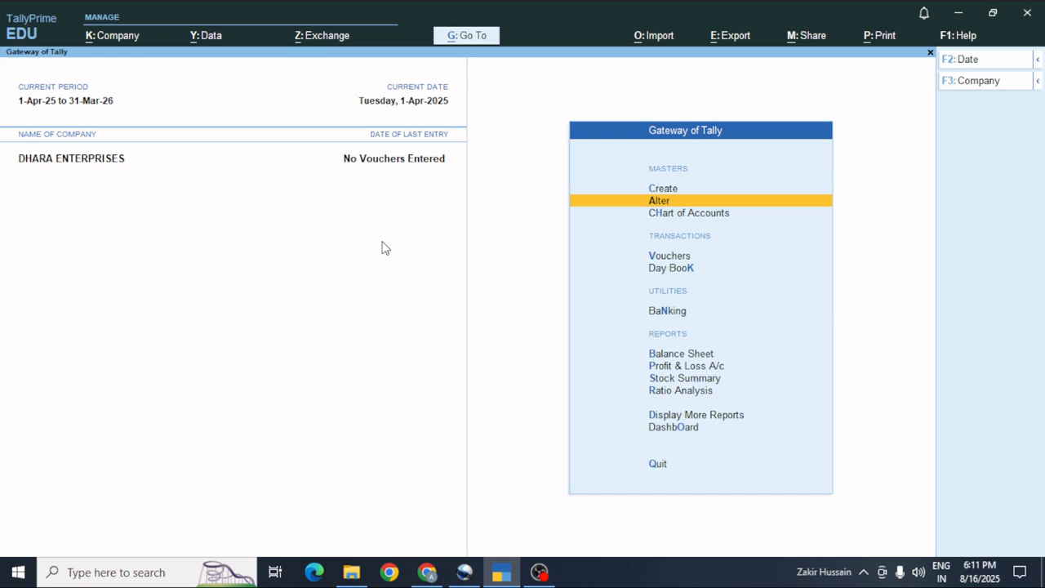
Start a new ledger from Create > Ledger.
key("Up")
key("Down")
key("Up")
key("Return")
key("Down")
key("Return")
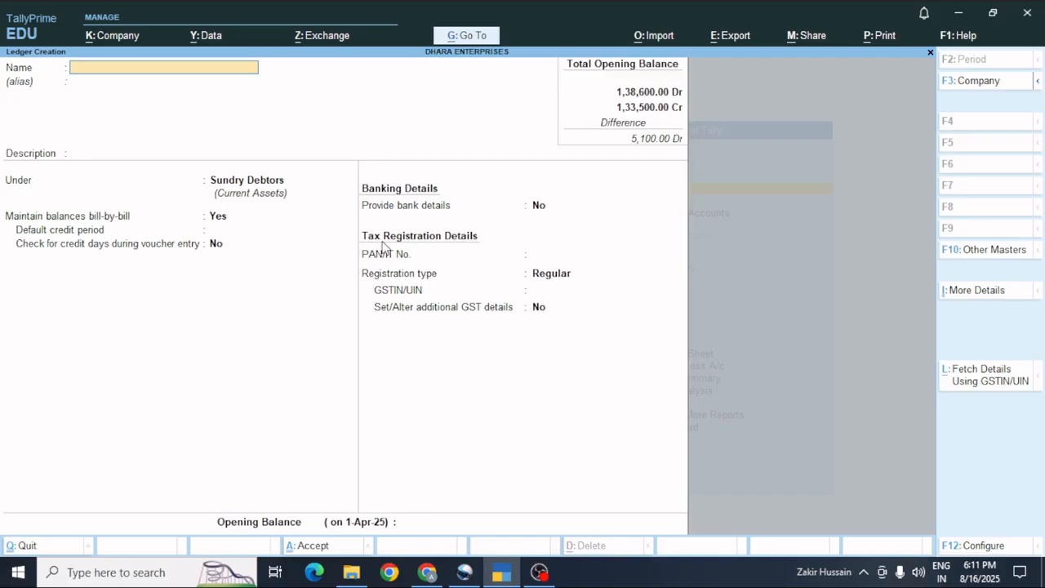
Set up Local Purchase under Purchase Accounts, GST assessable for Goods, no opening balance.
type("Local Purchase")
key("Return")
key("Return")
key("Return")
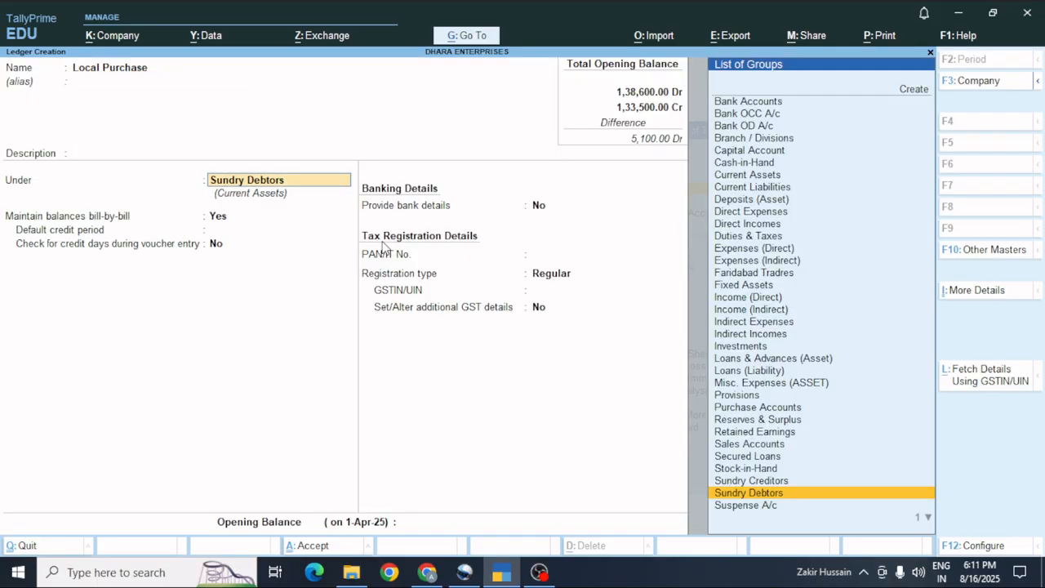
key("Up")
key("Up")
key("Up")
key("Up")
key("Up")
key("Up")
key("Up")
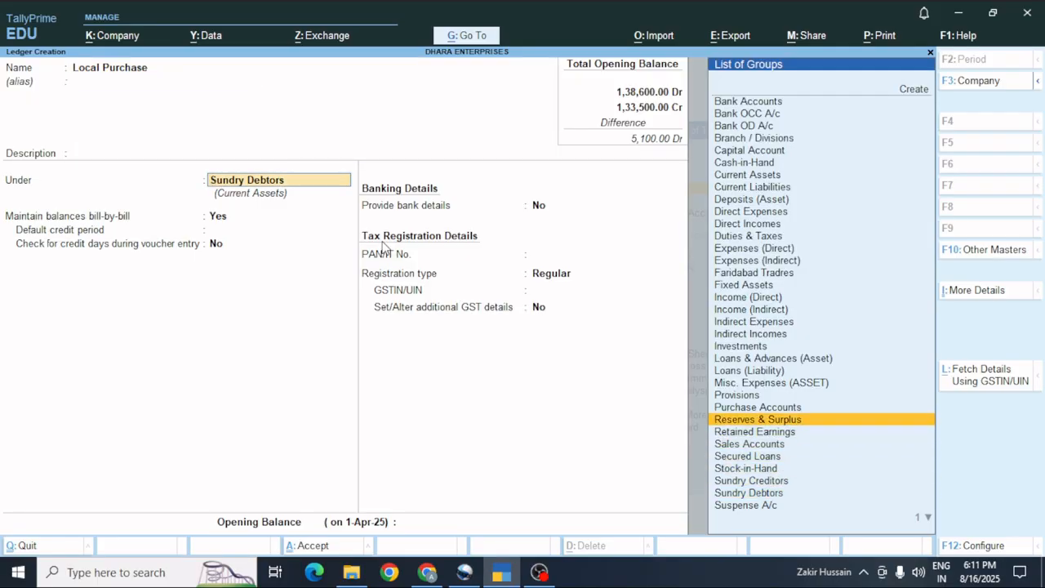
key("Return")
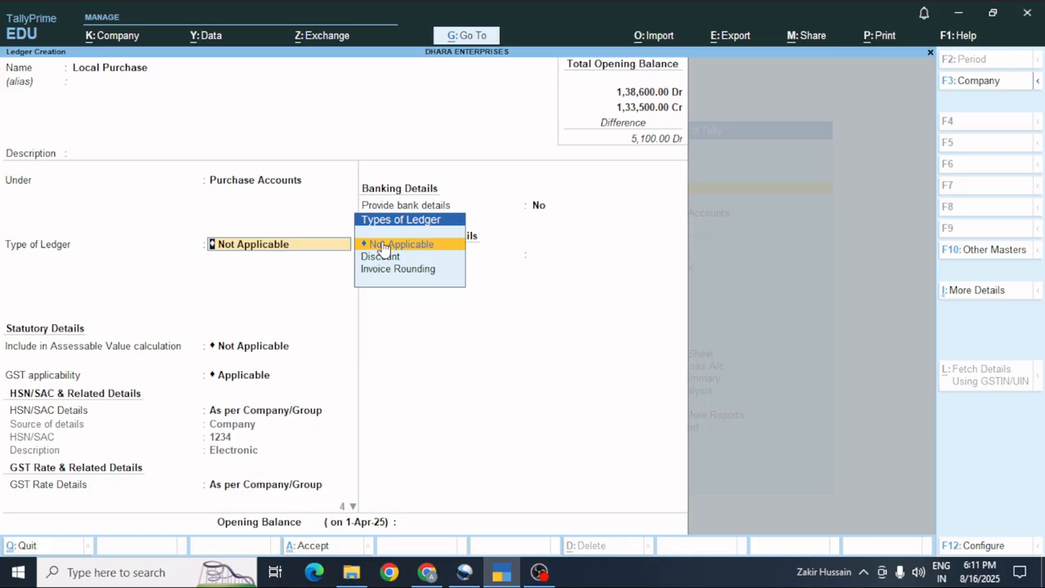
key("Return")
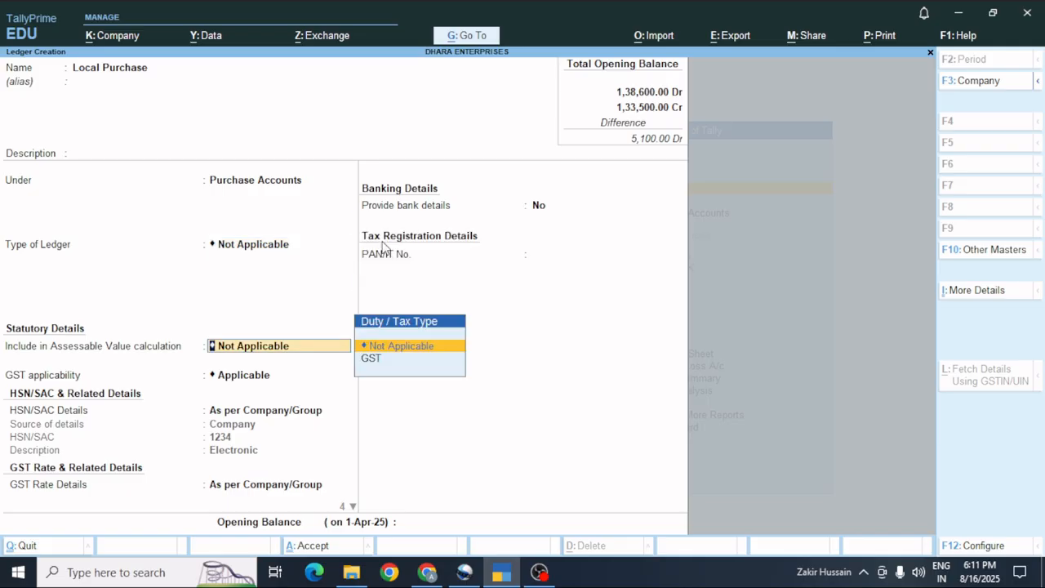
key("Down")
key("Return")
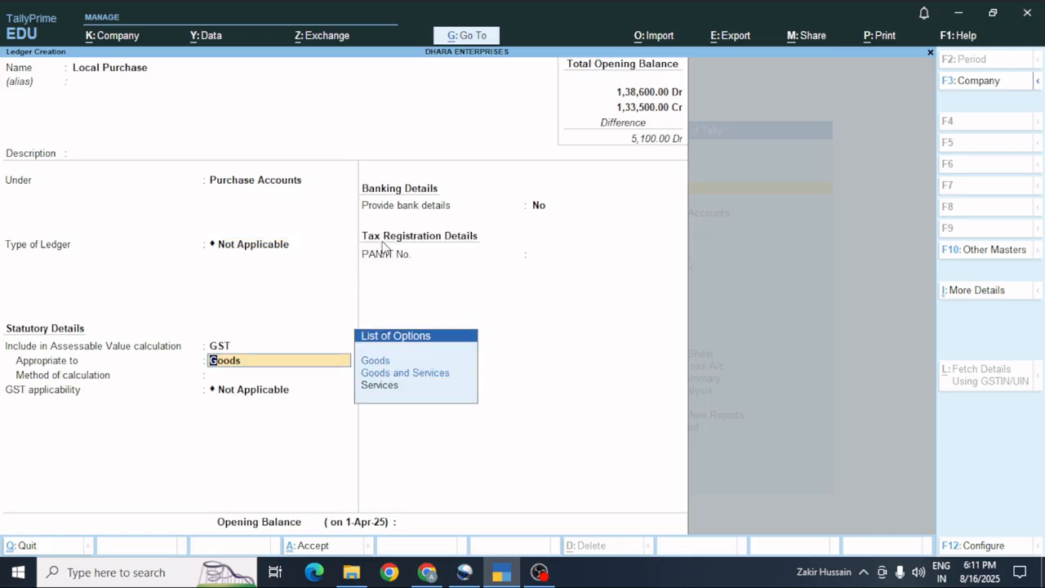
key("Return")
key("Return")
key("Return")
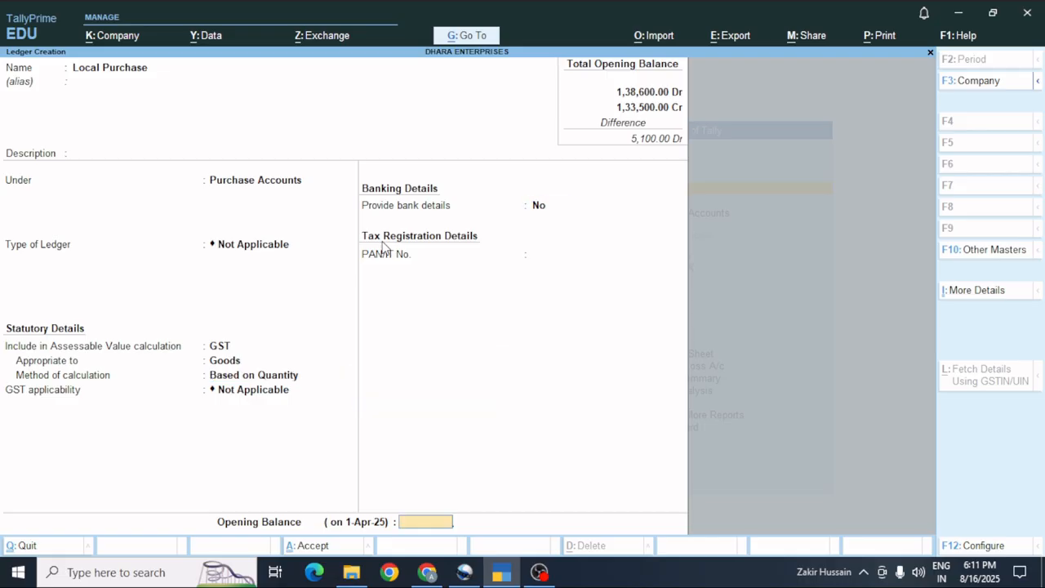
key("Return")
key("Return")
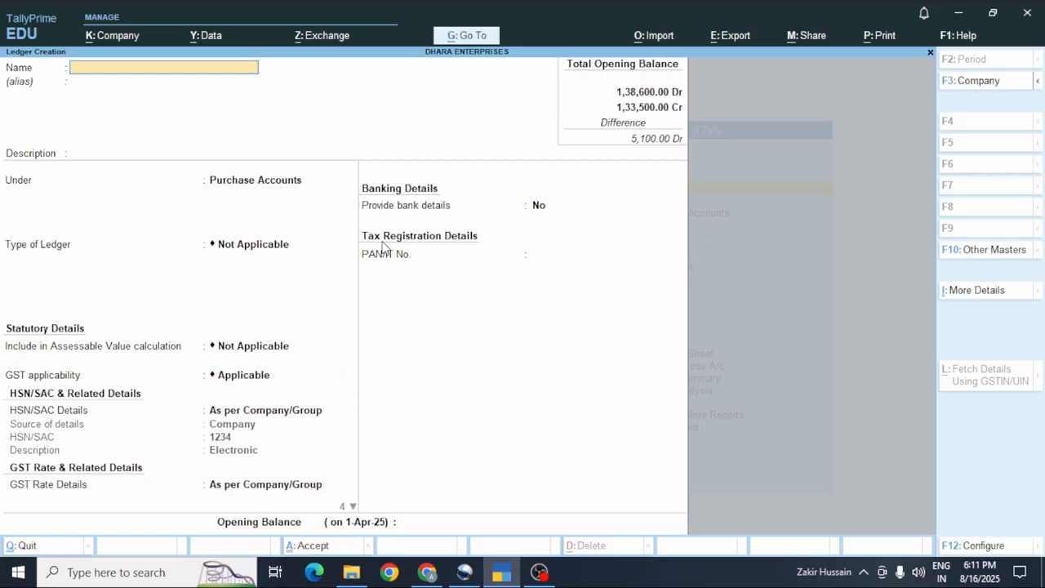
Save Local Purchase, then name the next ledger Local Sales under Sales Accounts.
type("L")
type("Sales")
key("Return")
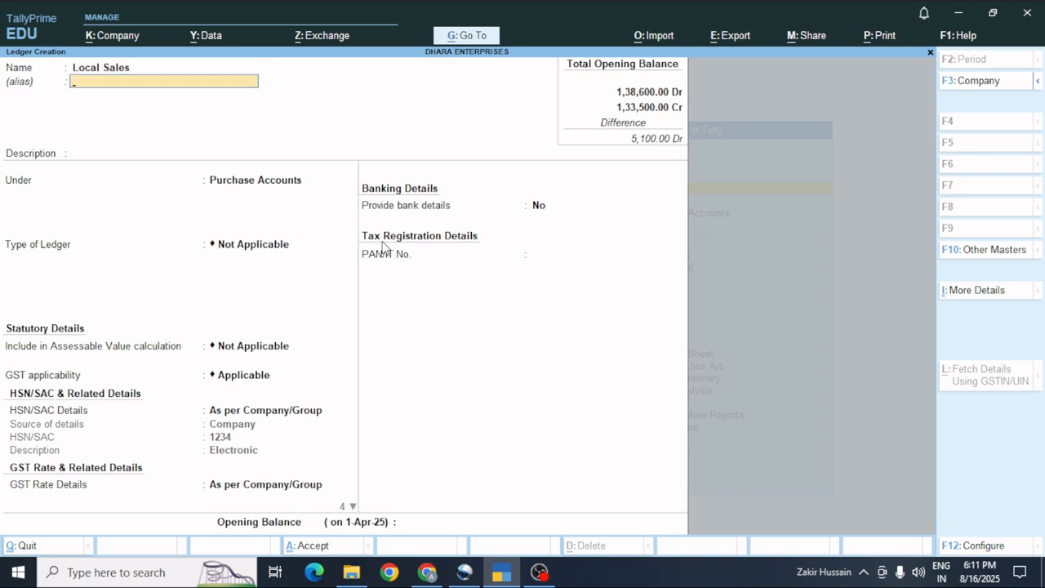
key("Return")
key("Return")
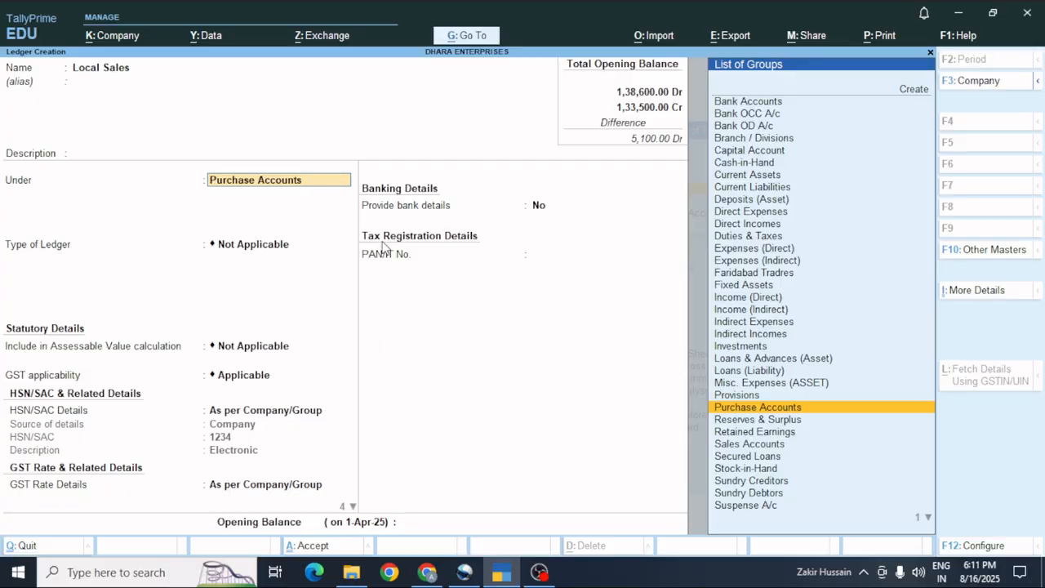
key("Down")
key("Down")
key("Down")
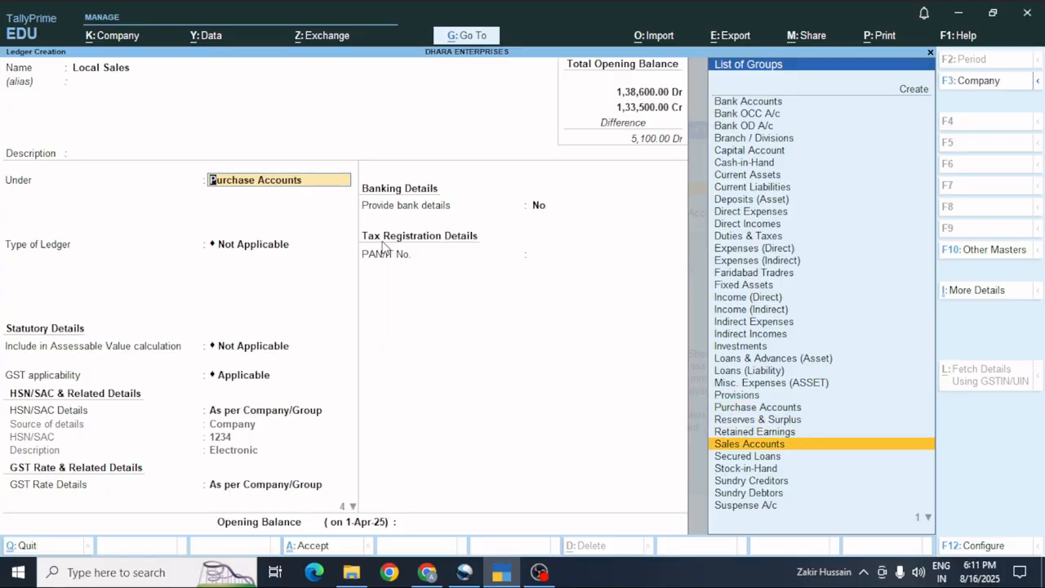
key("Up")
key("Down")
key("Return")
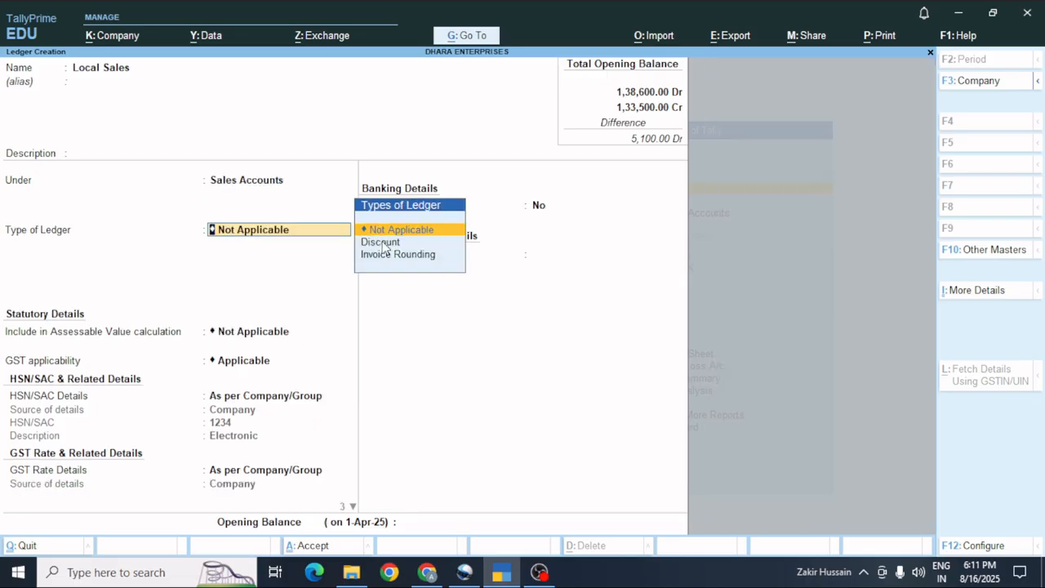
Include Local Sales in GST assessable value for Goods, based on quantity.
key("Return")
key("Down")
key("Return")
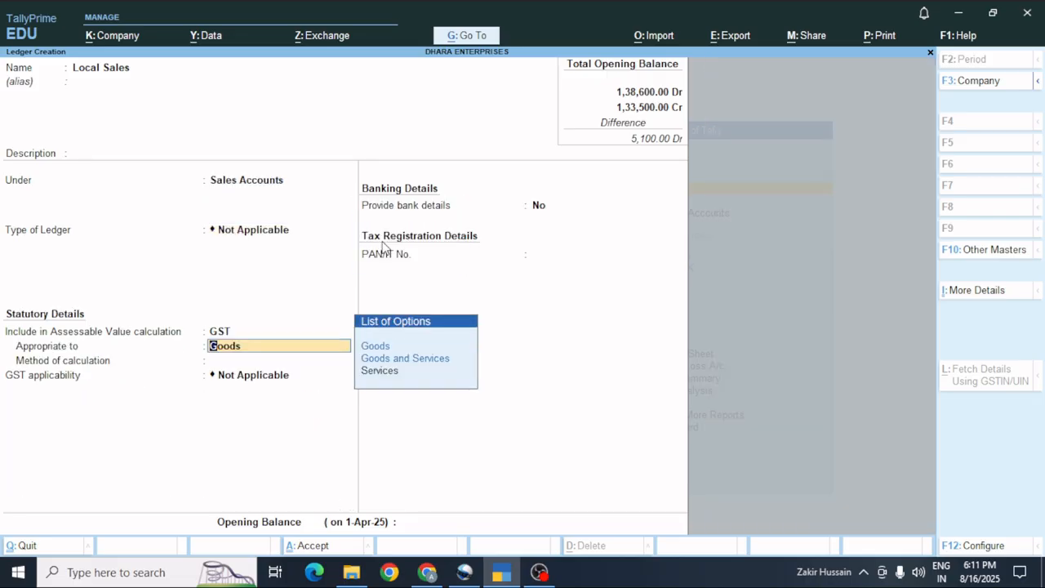
key("Return")
key("Return")
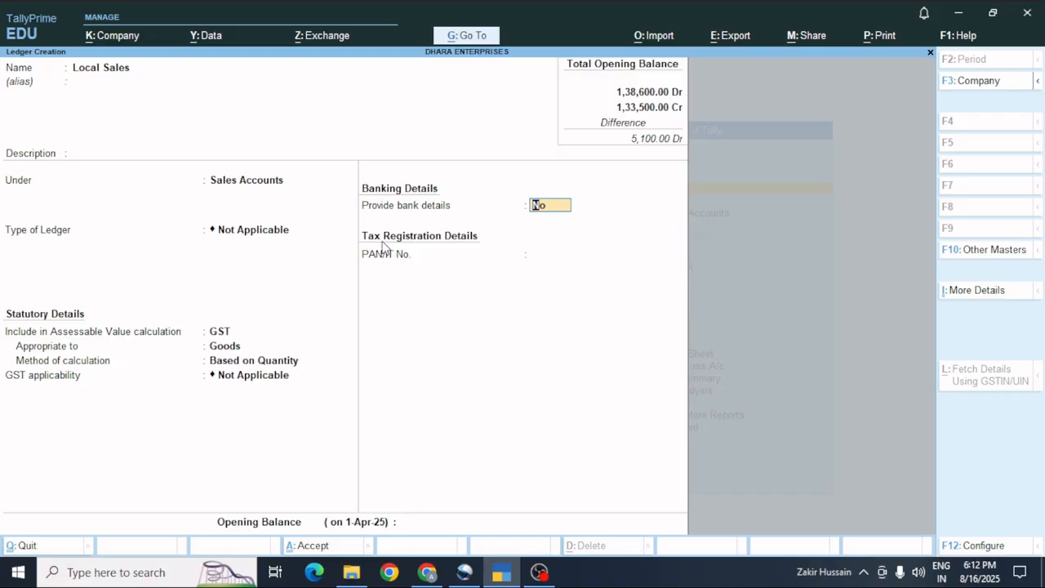
key("Return")
key("Return")
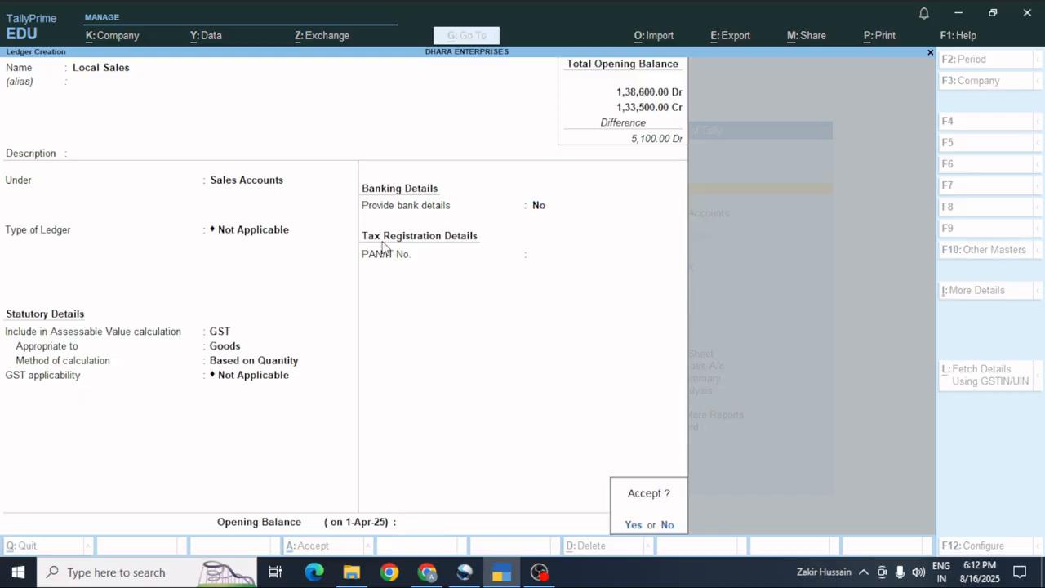
key("Return")
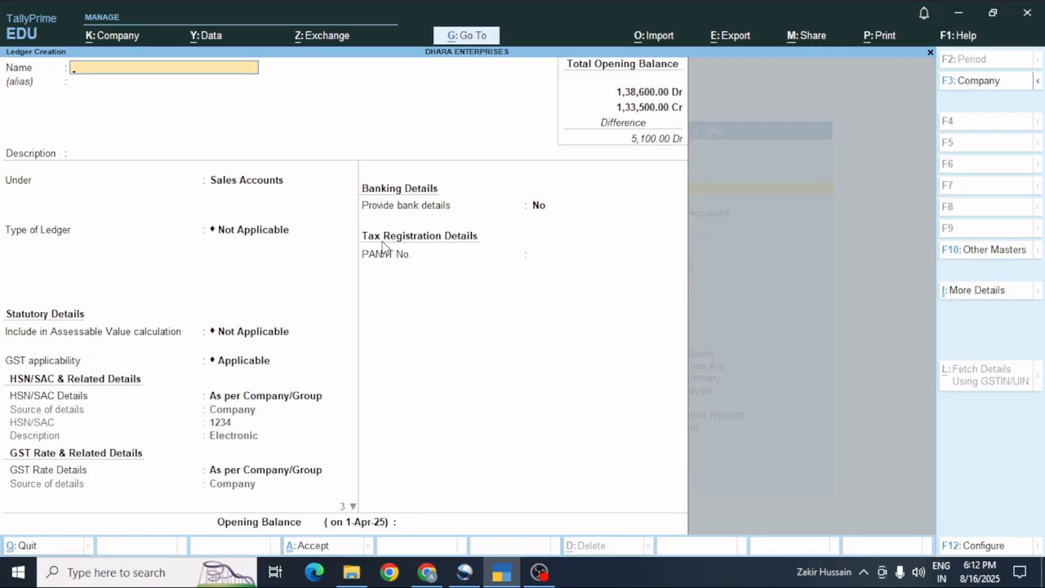
Name the ledger IGST and file it under Duties & Taxes.
type("I")
key("BackSpace")
type("IGST")
key("BackSpace")
key("BackSpace")
key("BackSpace")
key("BackSpace")
type("IGST")
key("Return")
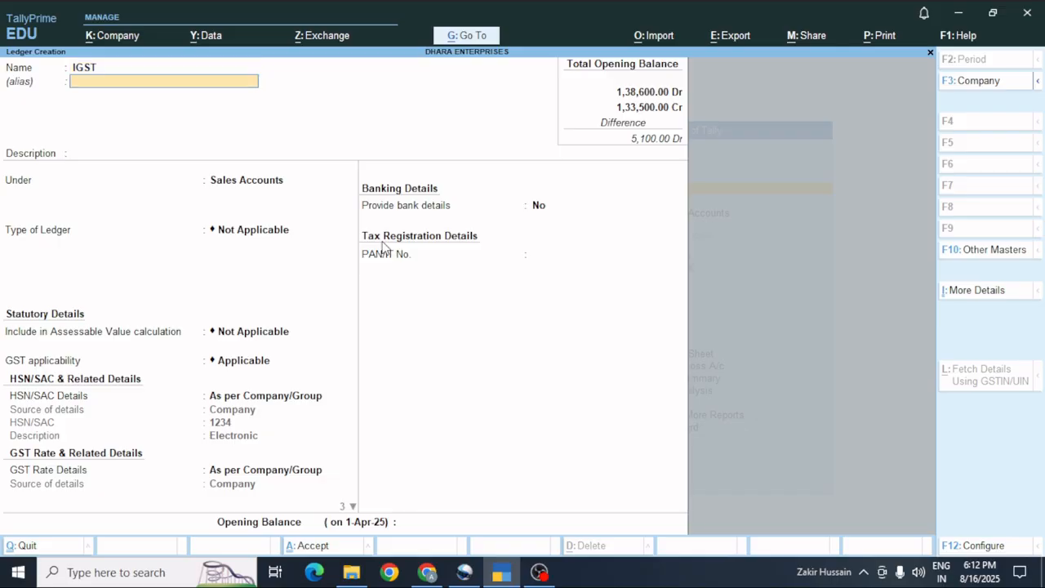
key("Return")
key("Return")
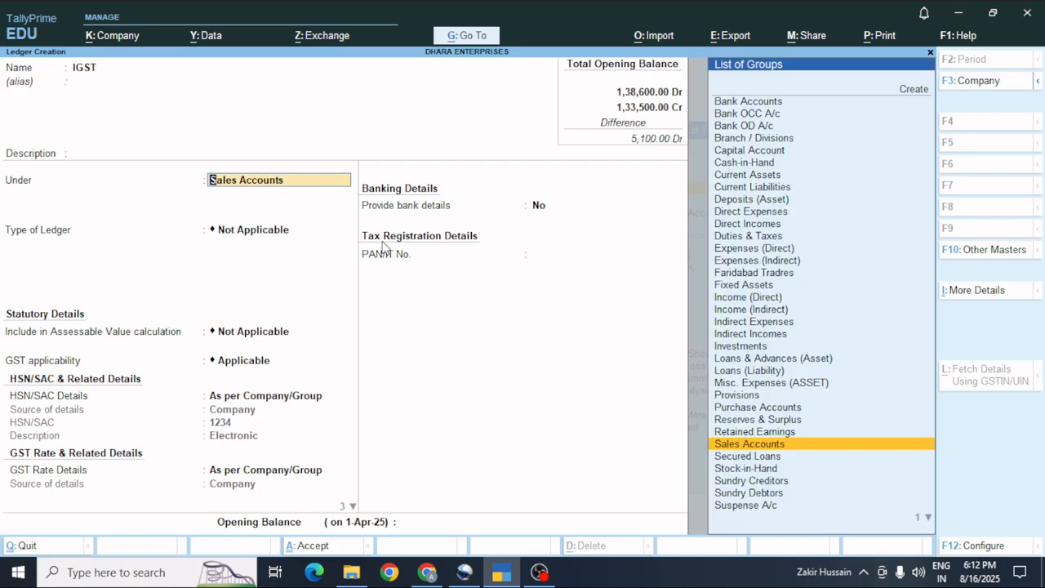
key("Up")
key("Up")
key("Up")
key("Up")
key("Up")
key("Up")
key("Up")
key("Up")
key("Up")
key("Up")
key("Up")
key("Up")
key("Up")
key("Up")
key("Up")
key("Up")
key("Up")
key("Up")
key("Up")
key("Up")
key("Up")
key("Down")
key("Down")
key("Down")
key("Down")
key("Down")
key("Down")
key("Down")
key("Down")
key("Down")
key("Down")
key("Down")
key("Down")
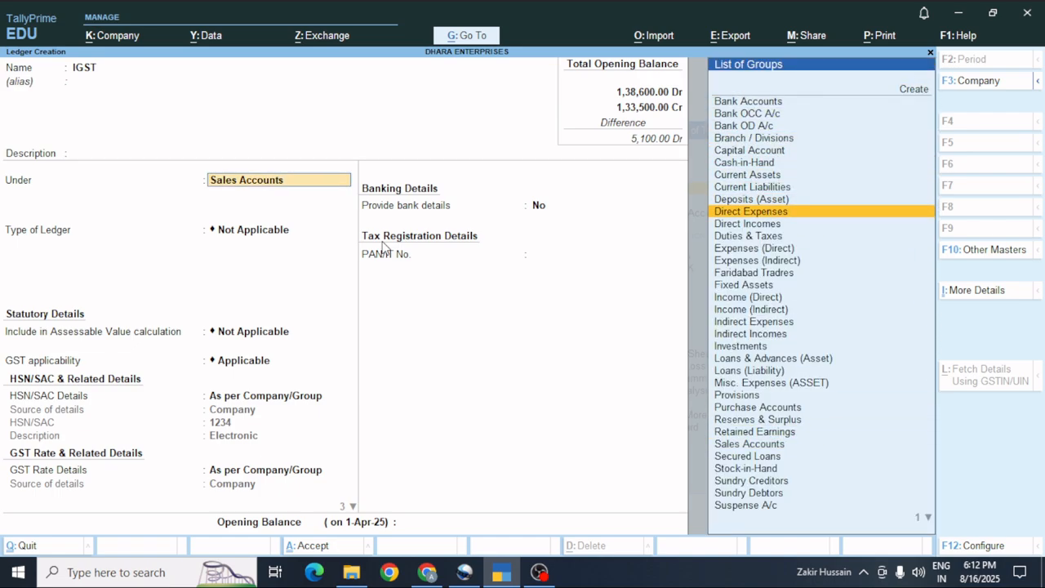
key("Return")
Make IGST a GST tax of type IGST at 18%, rounding Not Applicable.
key("Up")
key("Return")
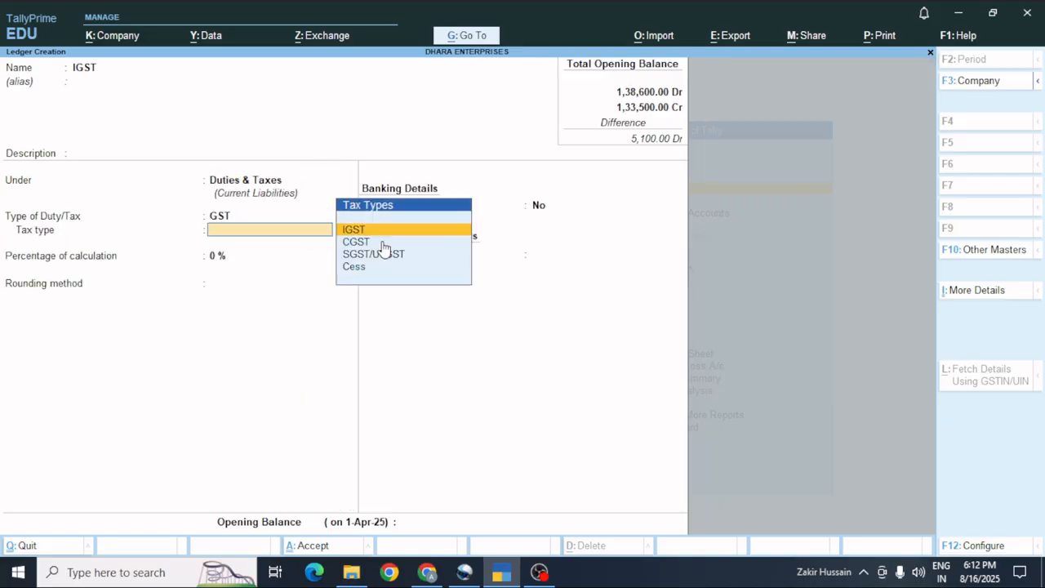
key("Return")
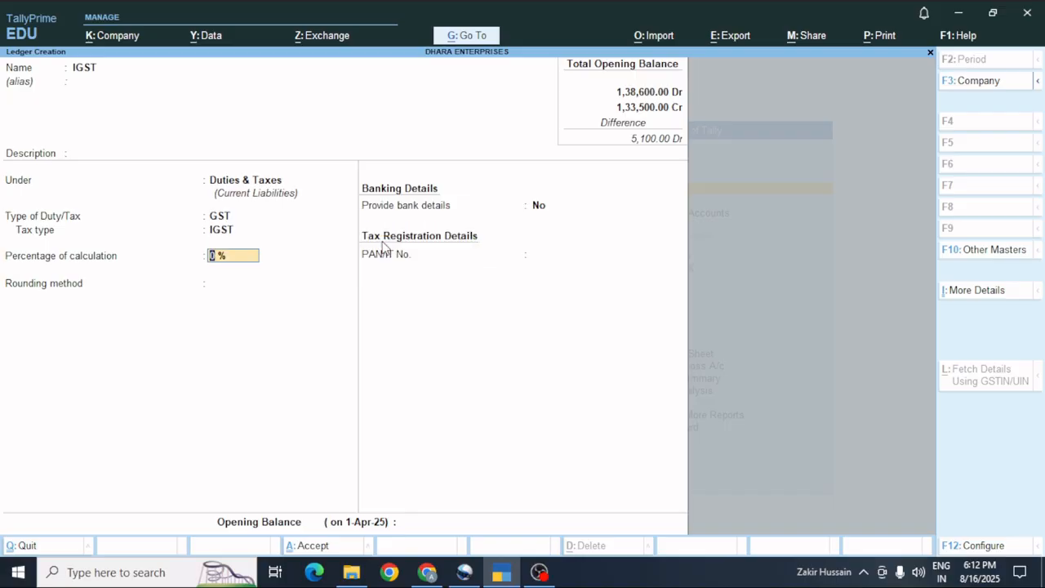
type("18")
key("Return")
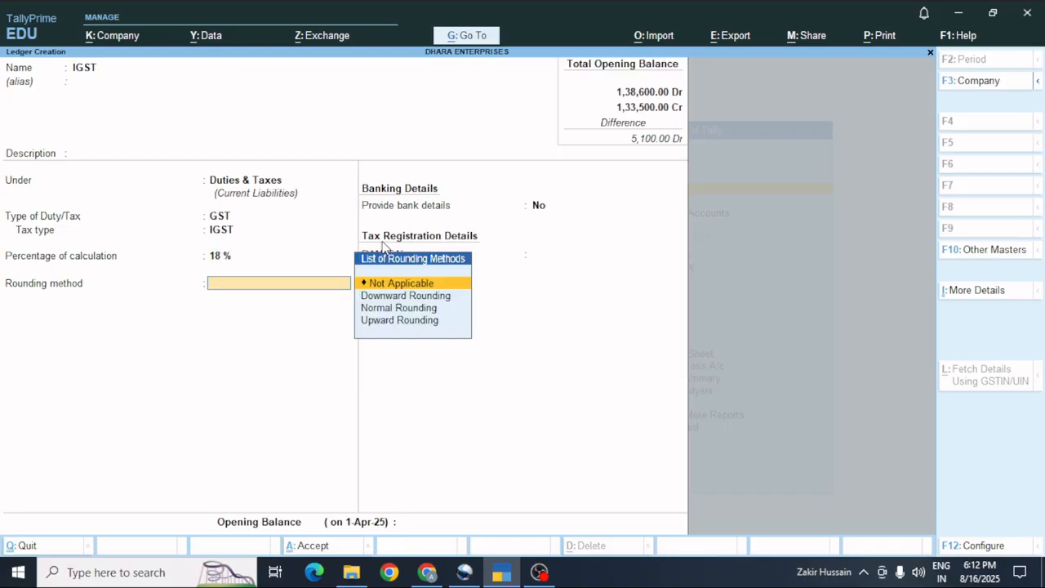
key("Return")
key("Return")
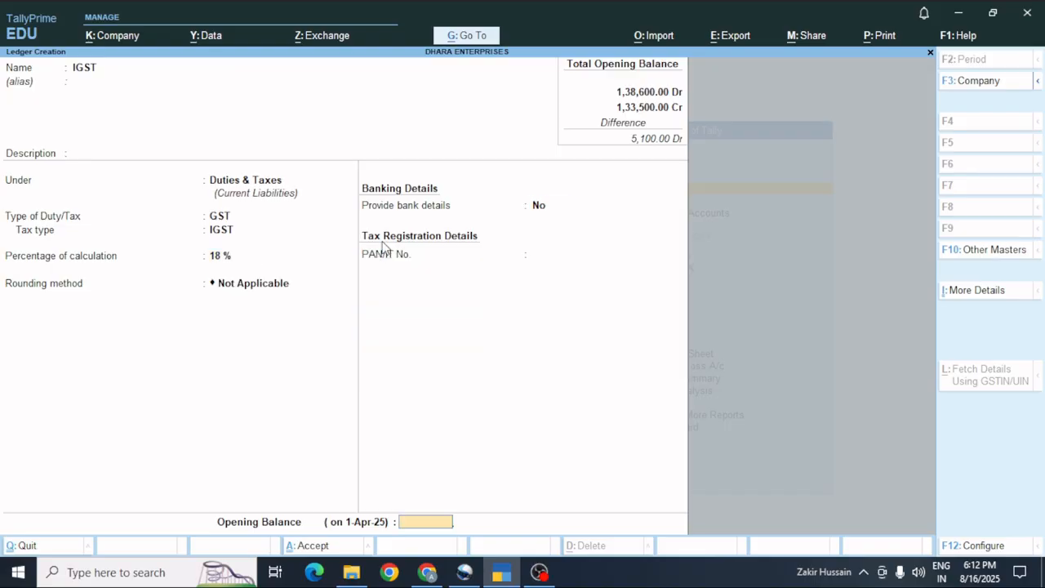
key("Return")
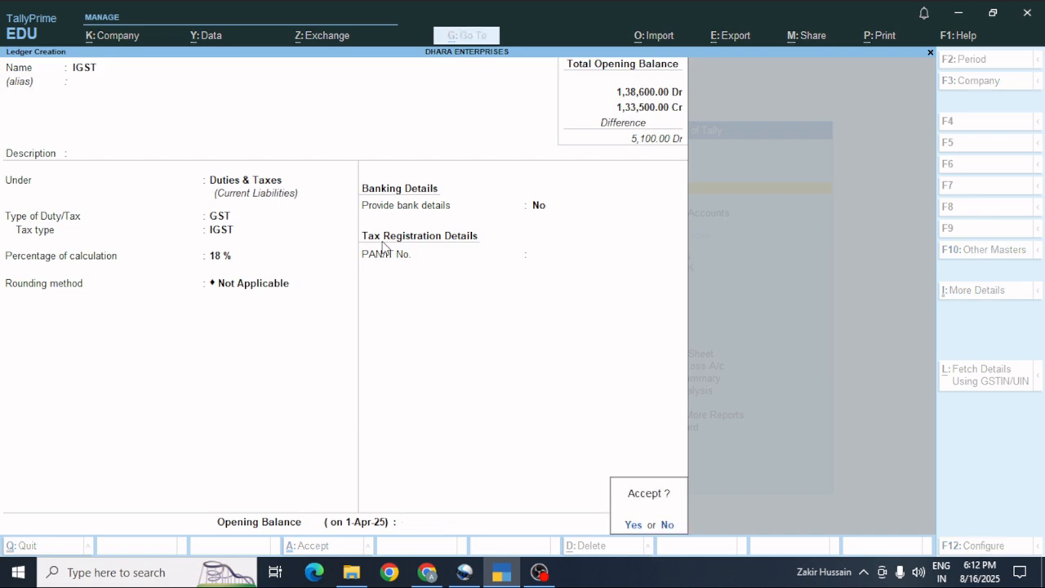
key("Return")
Name the ledger SGST under Duties & Taxes with GST as the duty type.
type("SG")
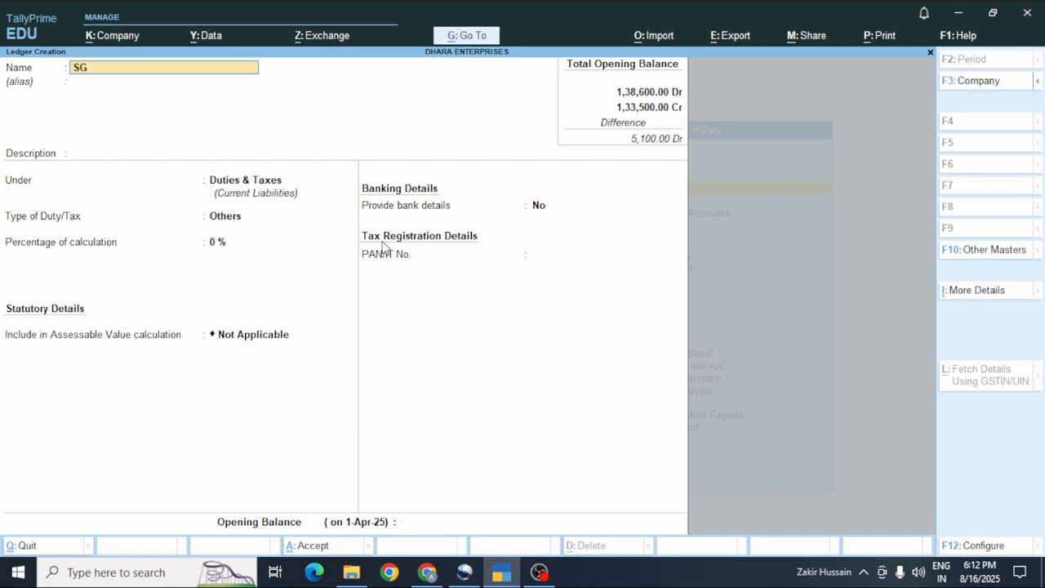
type("ST")
key("Return")
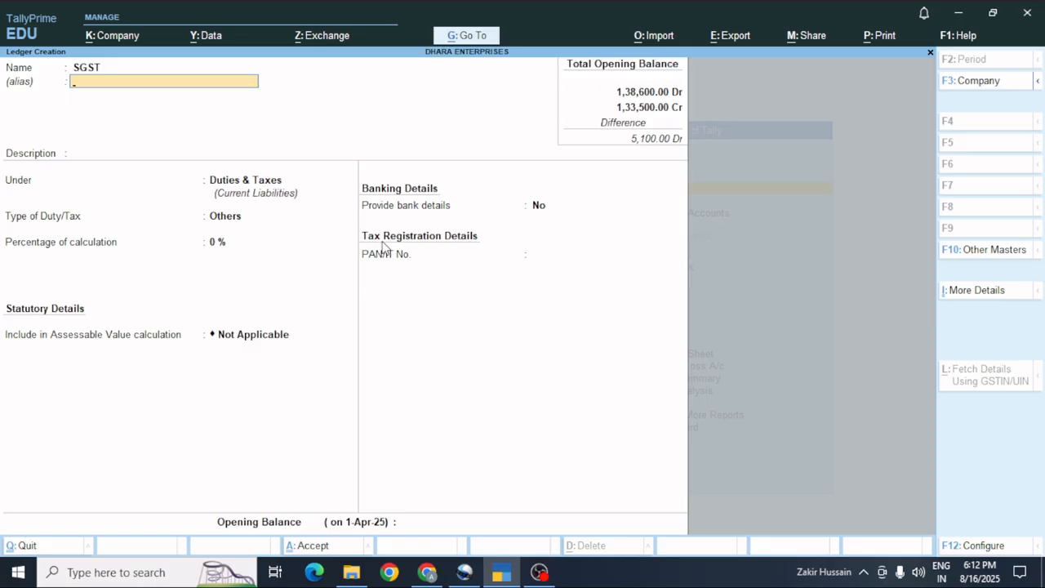
key("Return")
key("Return")
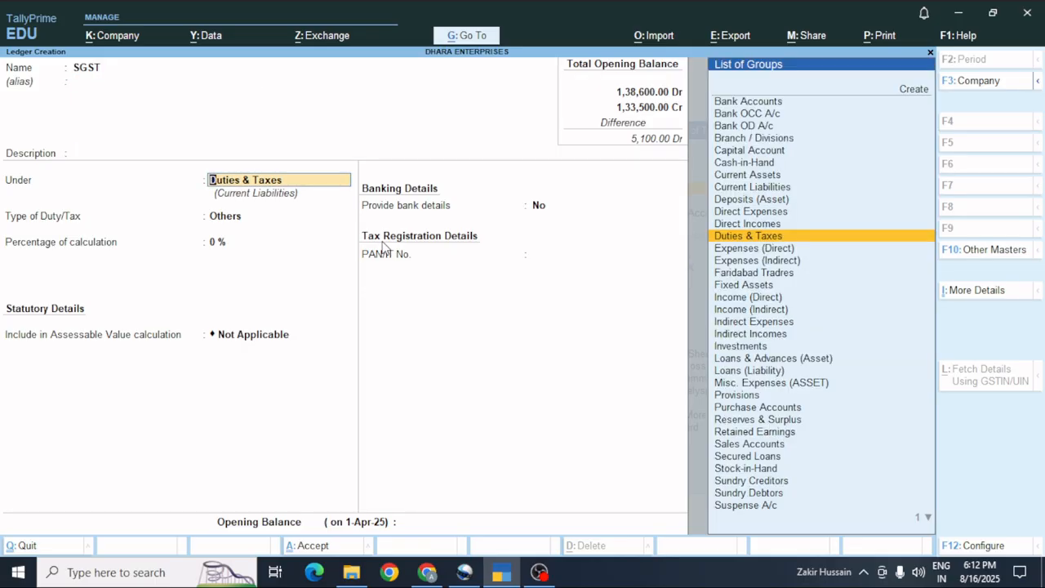
key("Return")
key("Up")
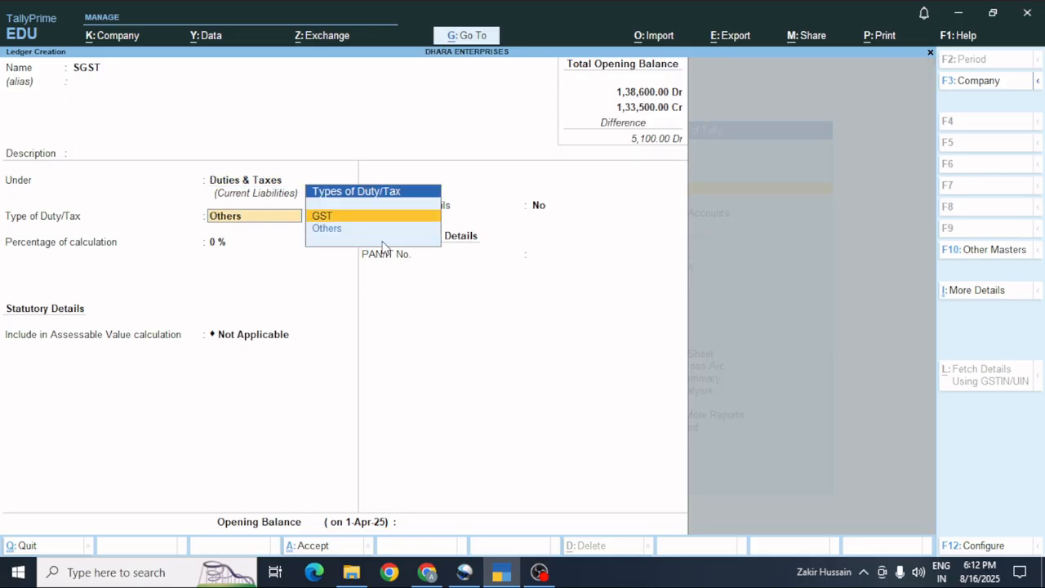
key("Return")
Set tax type SGST/UTGST and correct the rate from 18% to 9%.
key("Down")
key("Down")
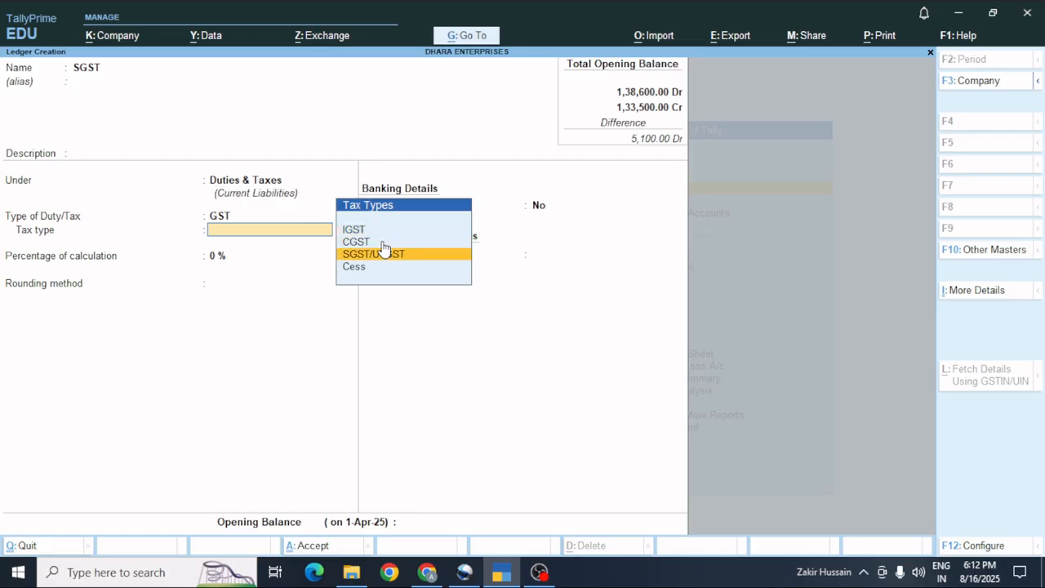
key("Return")
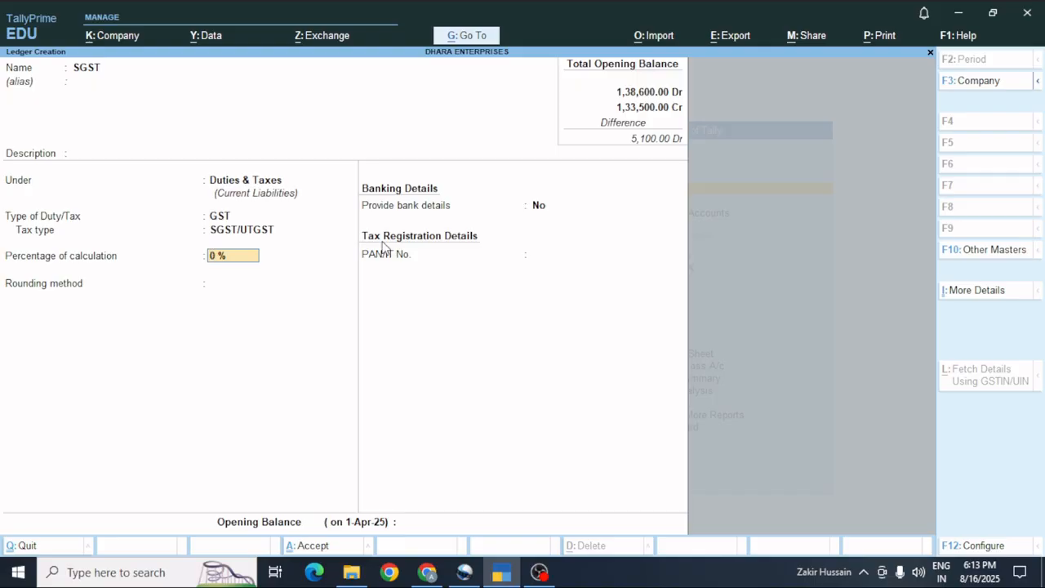
type("18")
key("Return")
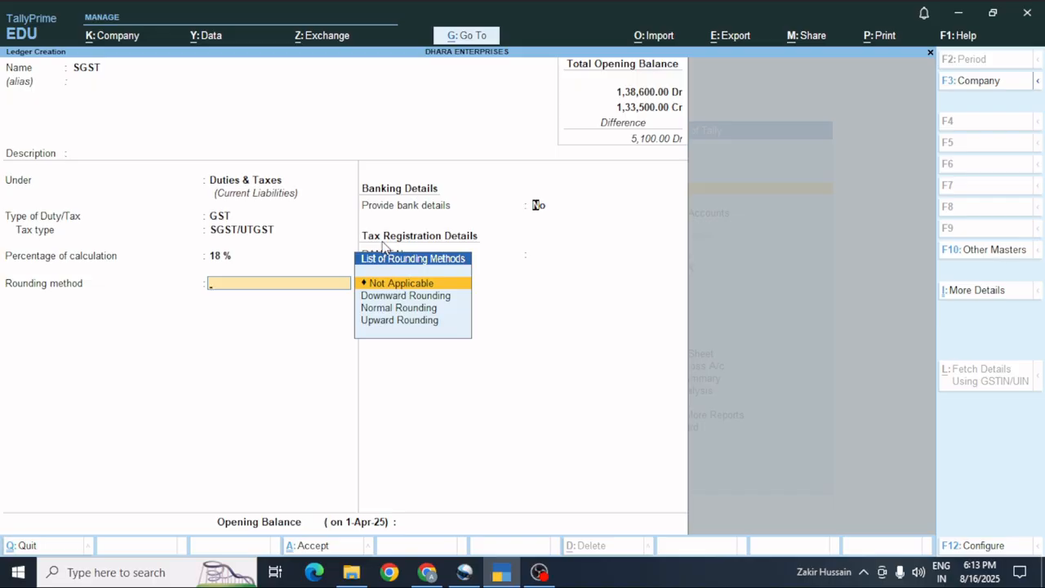
key("Return")
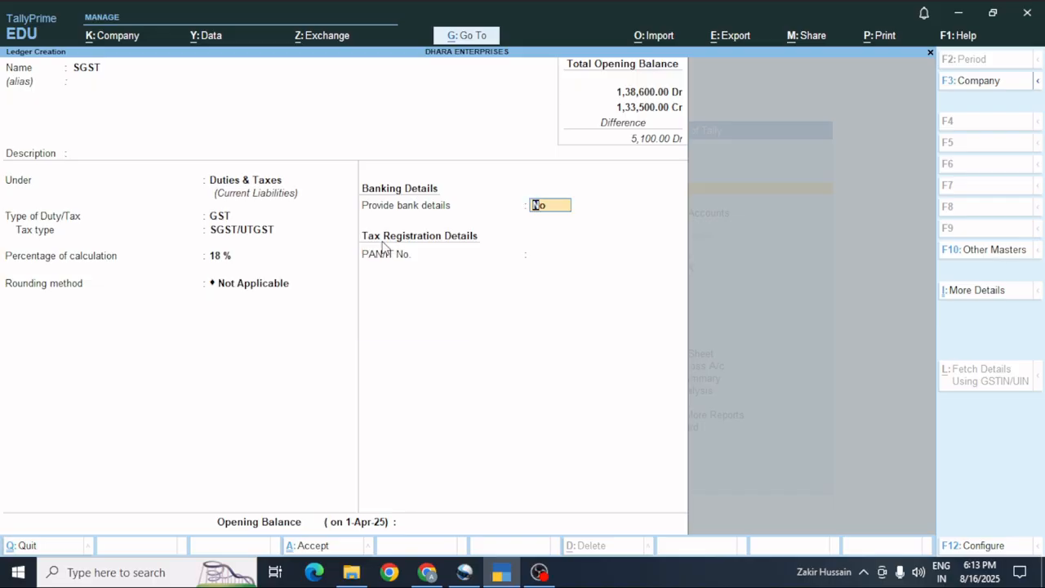
key("BackSpace")
key("BackSpace")
type("9")
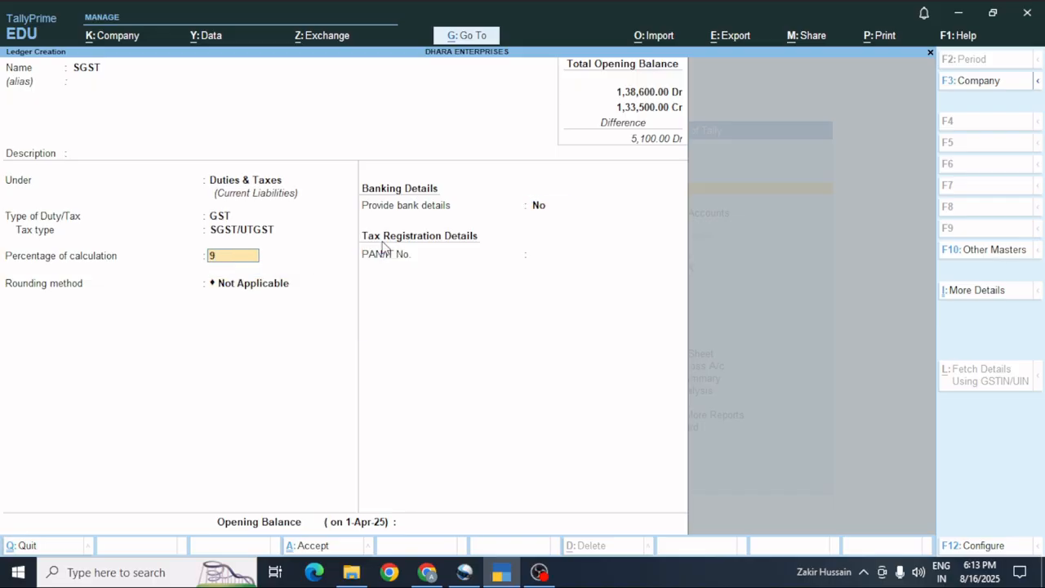
key("Return")
key("Return")
key("Return")
key("Return")
Create the CGST ledger under Duties & Taxes as GST type CGST at 9%, rounding Not Applicable.
key("Return")
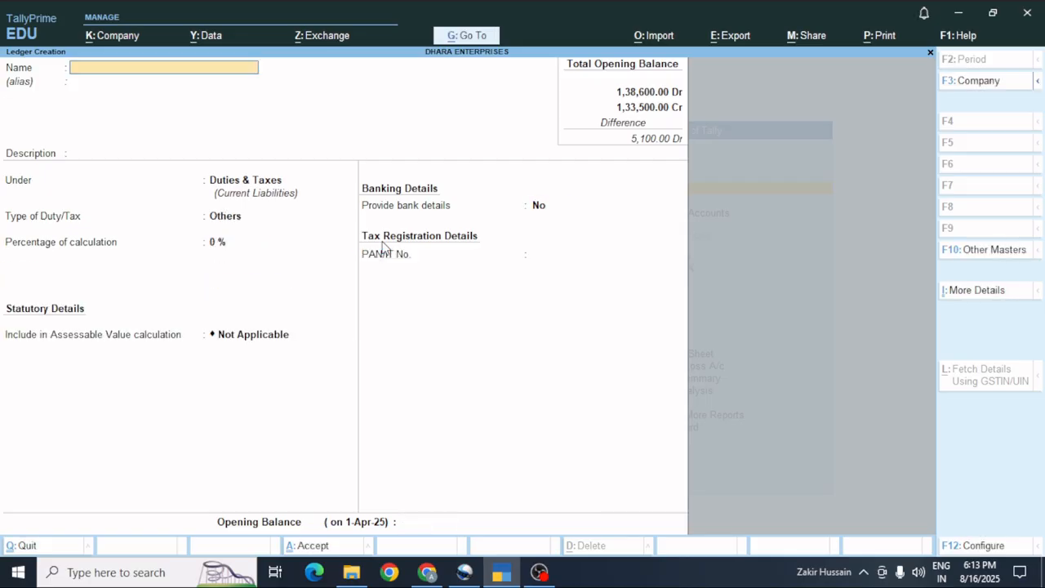
type("CGS")
key("Return")
key("Return")
key("Return")
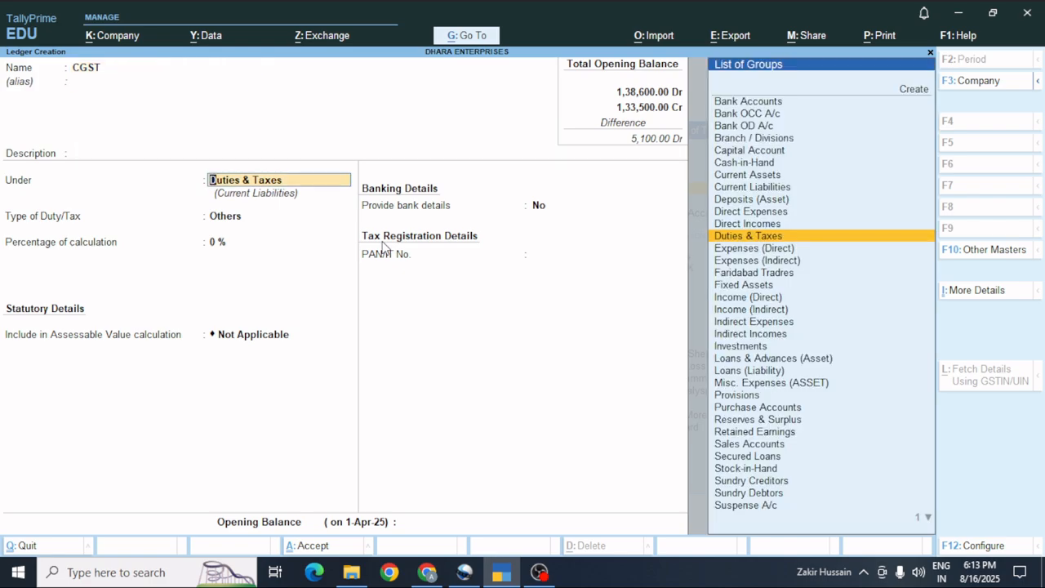
key("Return")
key("Up")
key("Return")
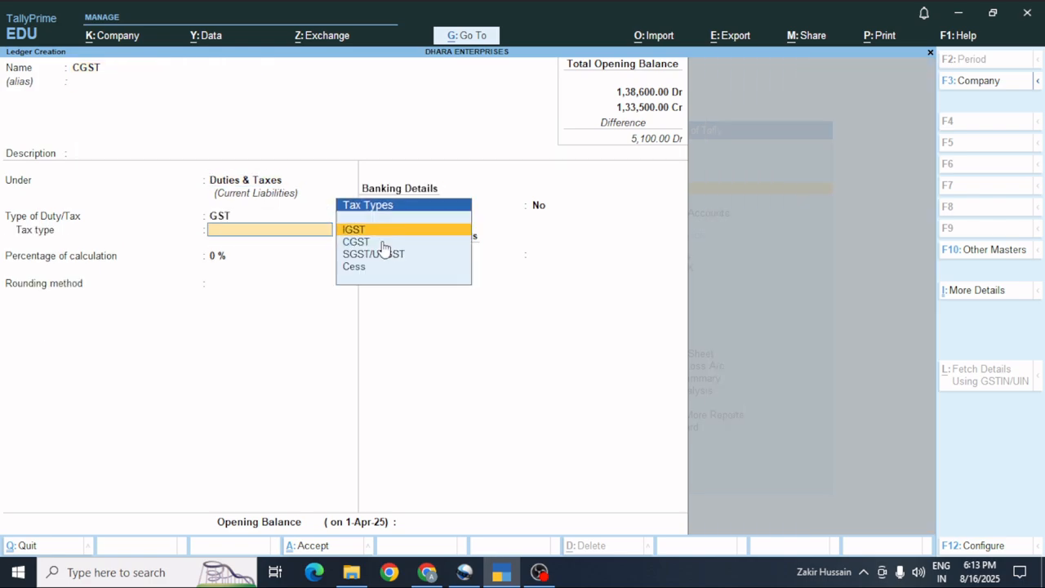
key("Down")
key("Return")
type("9")
key("Return")
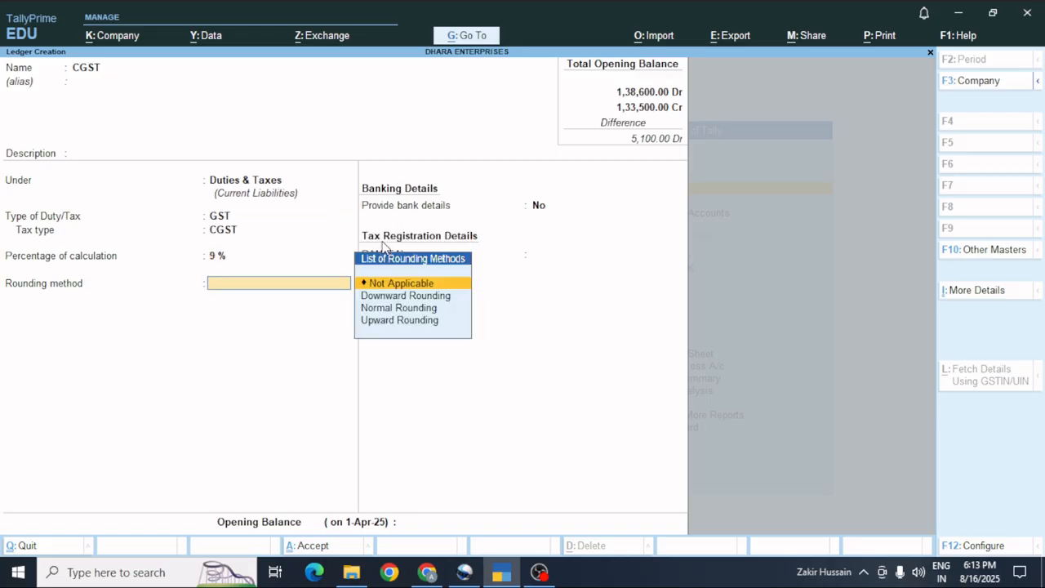
key("Return")
key("Return")
key("Return")
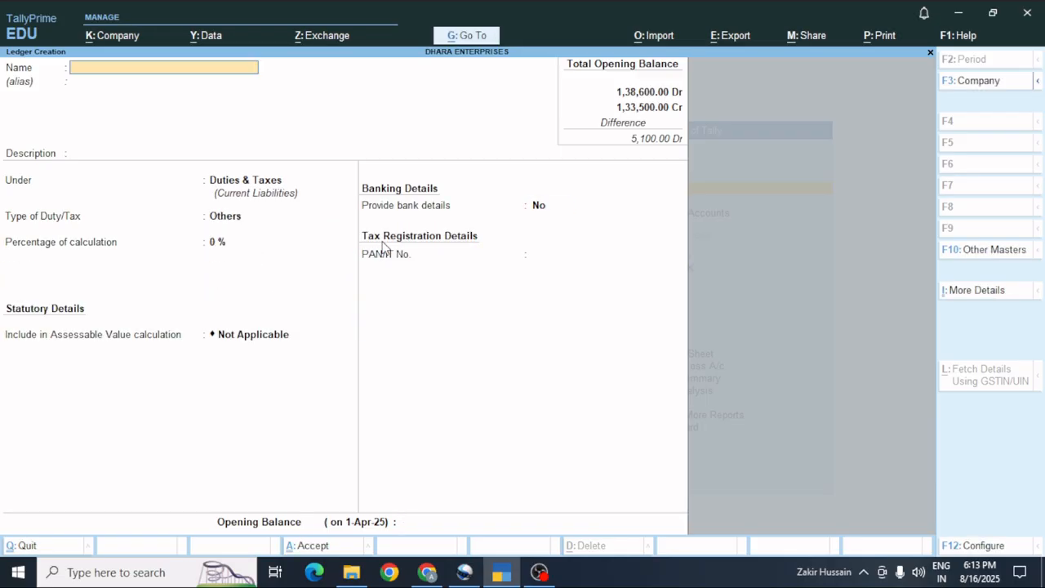
Quit Ledger Creation and open Master Alteration from Gateway of Tally.
key("Escape")
key("Return")
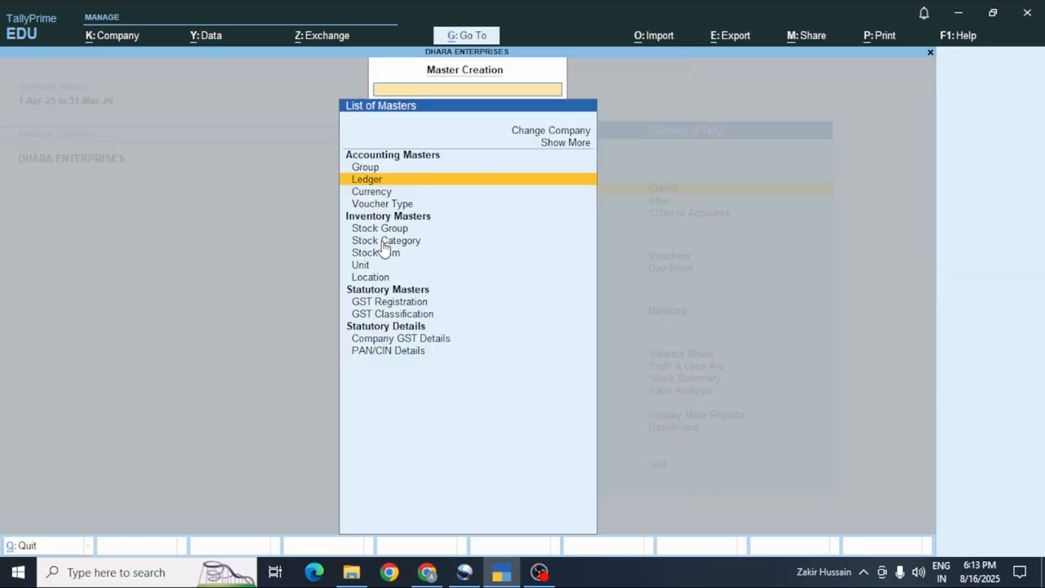
key("Escape")
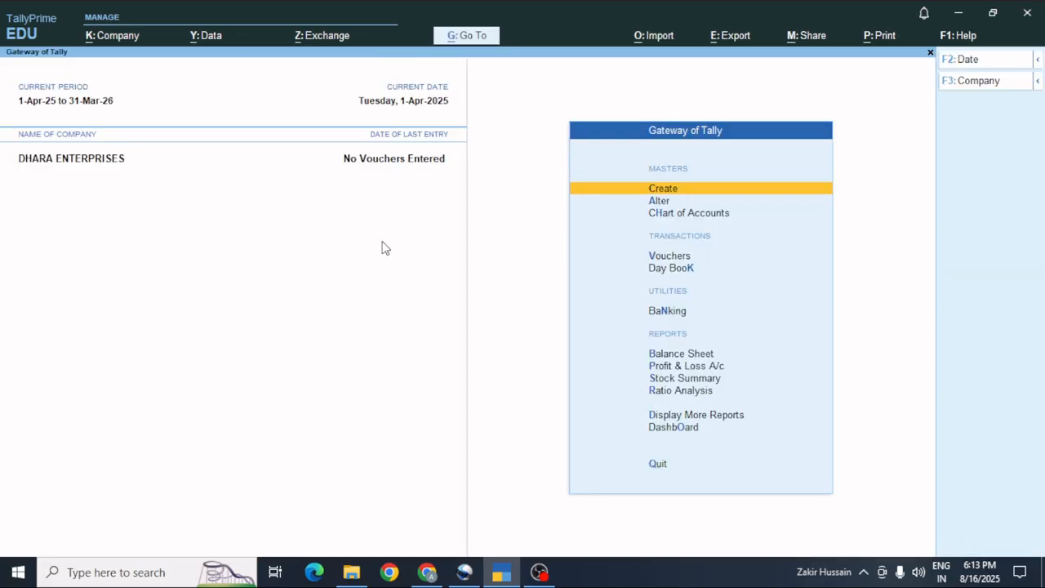
key("Down")
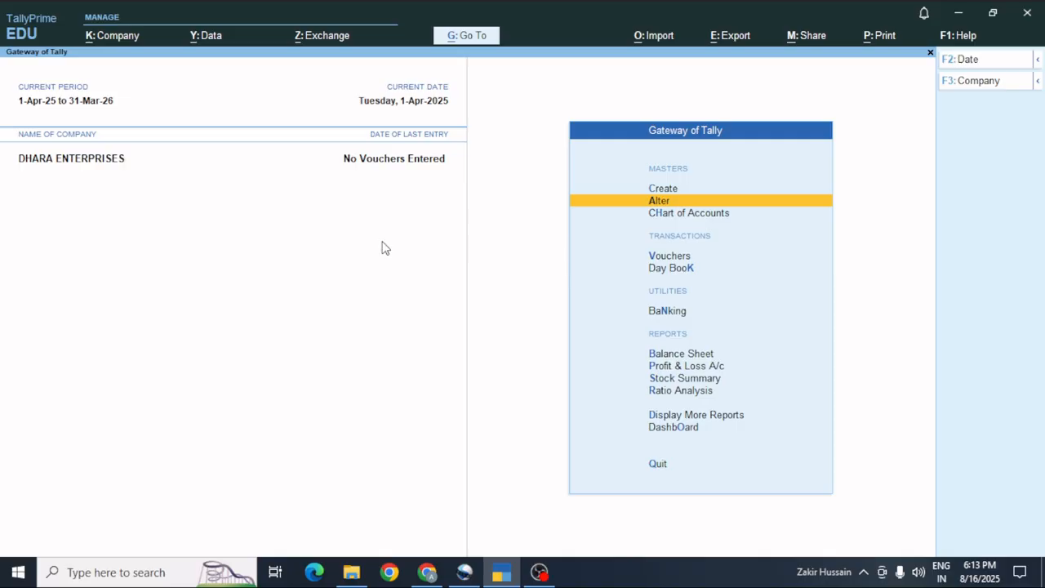
key("Return")
Review the List of Ledgers to confirm CGST, IGST and SGST appear, then return to the masters list.
key("Down")
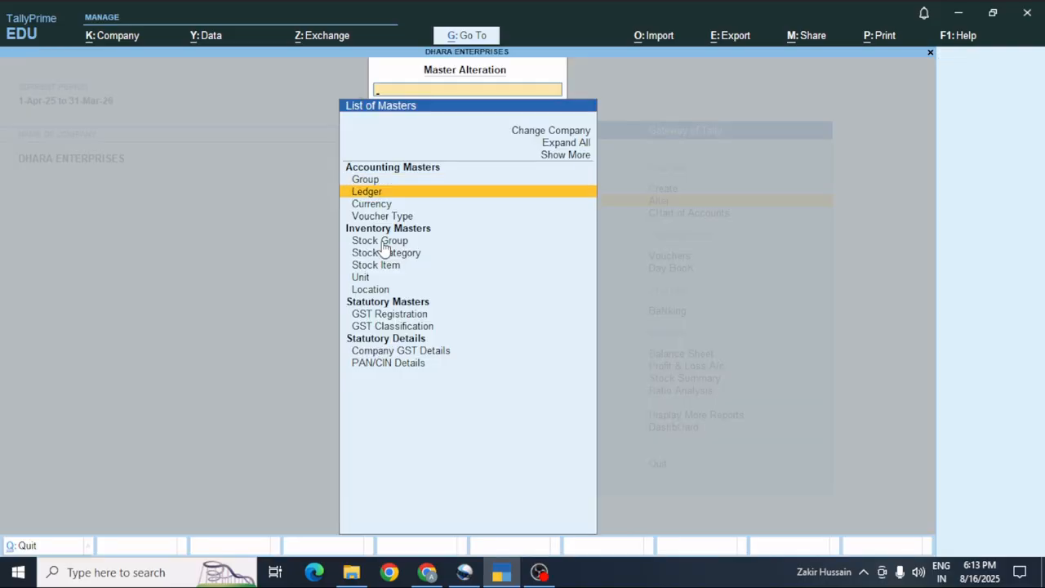
key("Return")
key("Down")
key("Down")
key("Down")
key("Down")
key("Down")
key("Down")
key("Down")
key("Down")
key("Down")
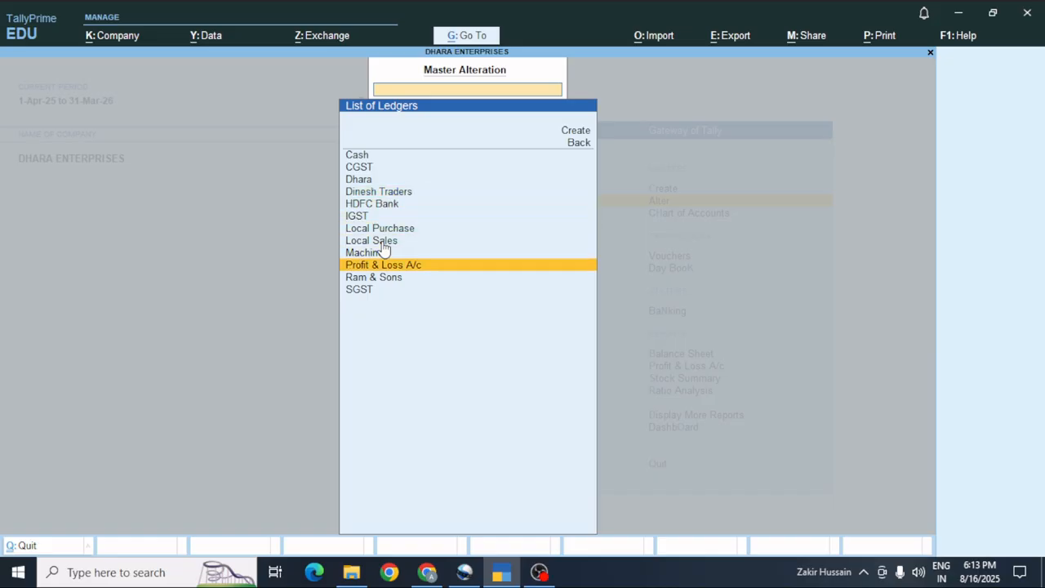
key("Down")
key("Down")
key("Escape")
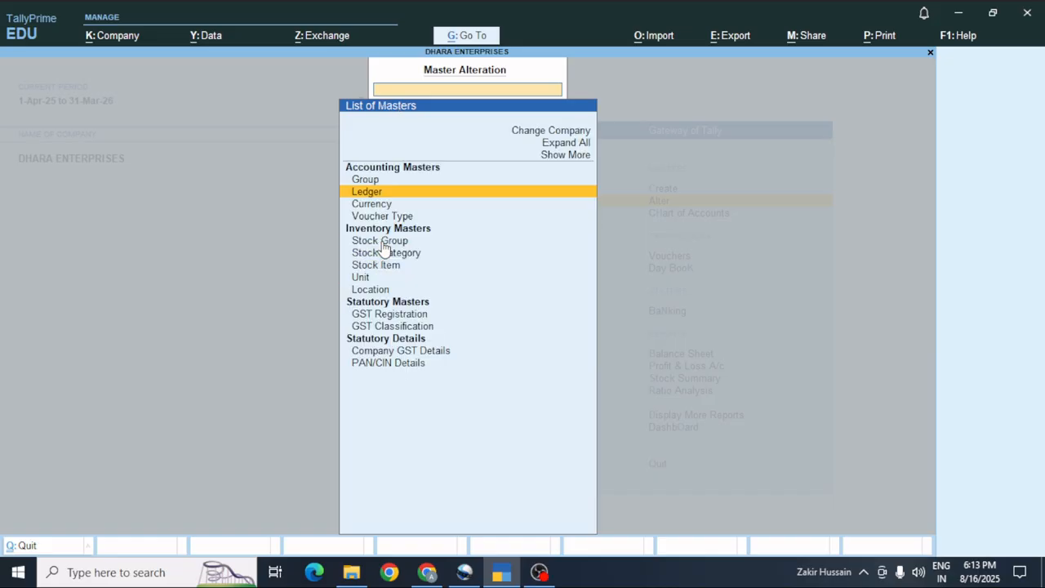